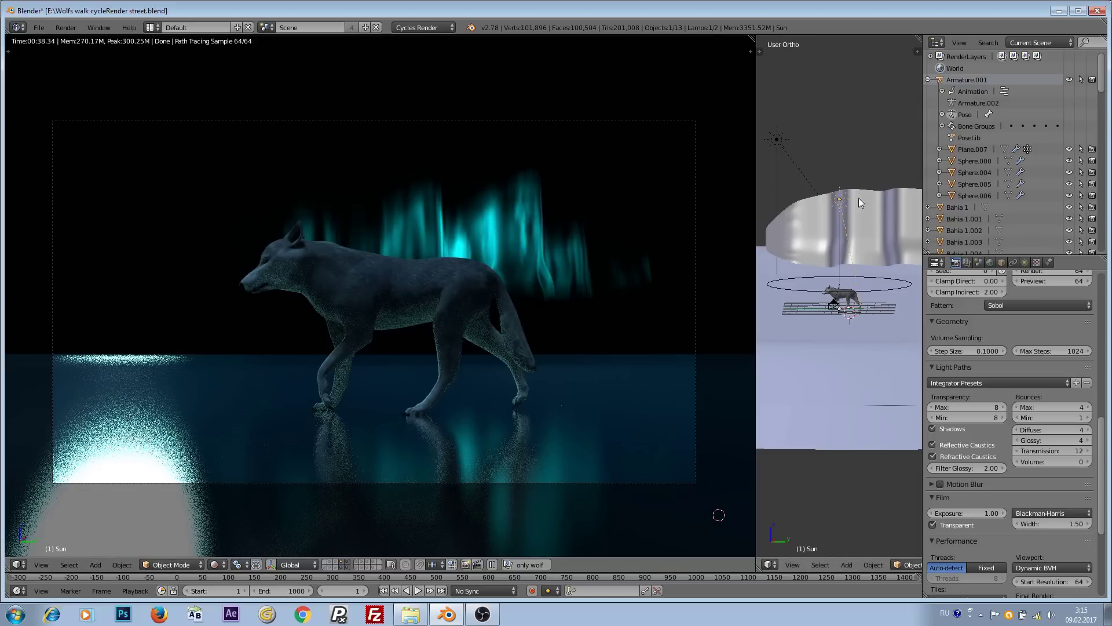
Step: Widen the scene overview and select the ground mesh beneath the wolf
{"action": "left_click_drag", "start_coordinate": [757, 141], "coordinate": [414, 119]}
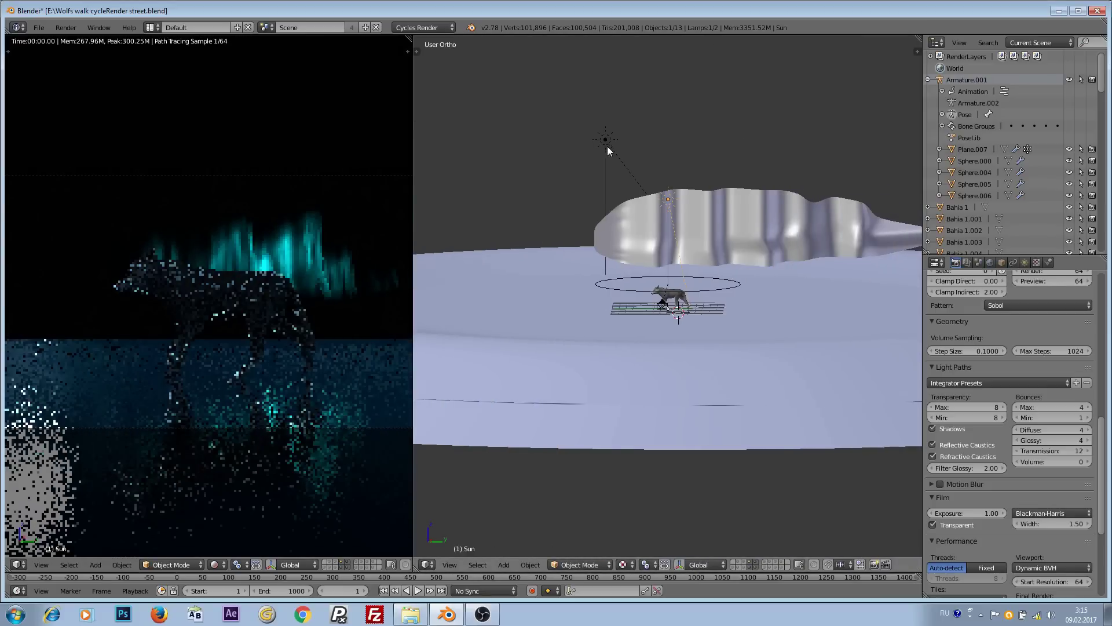
{"action": "scroll", "coordinate": [603, 139], "scroll_direction": "up", "scroll_amount": 2}
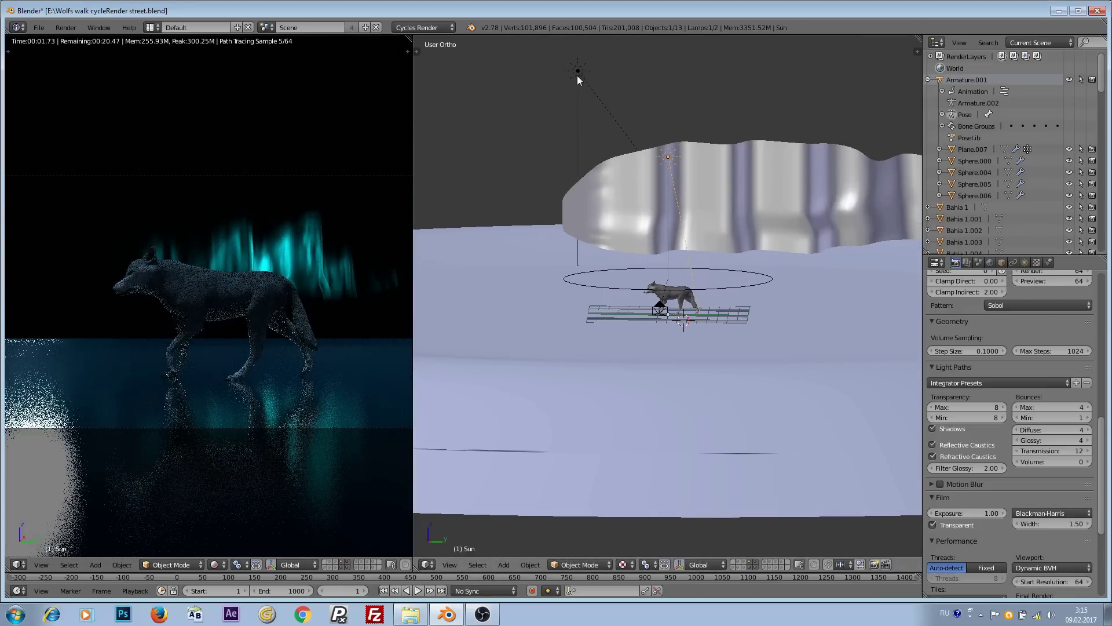
{"action": "right_click", "coordinate": [667, 159]}
{"action": "right_click", "coordinate": [667, 159]}
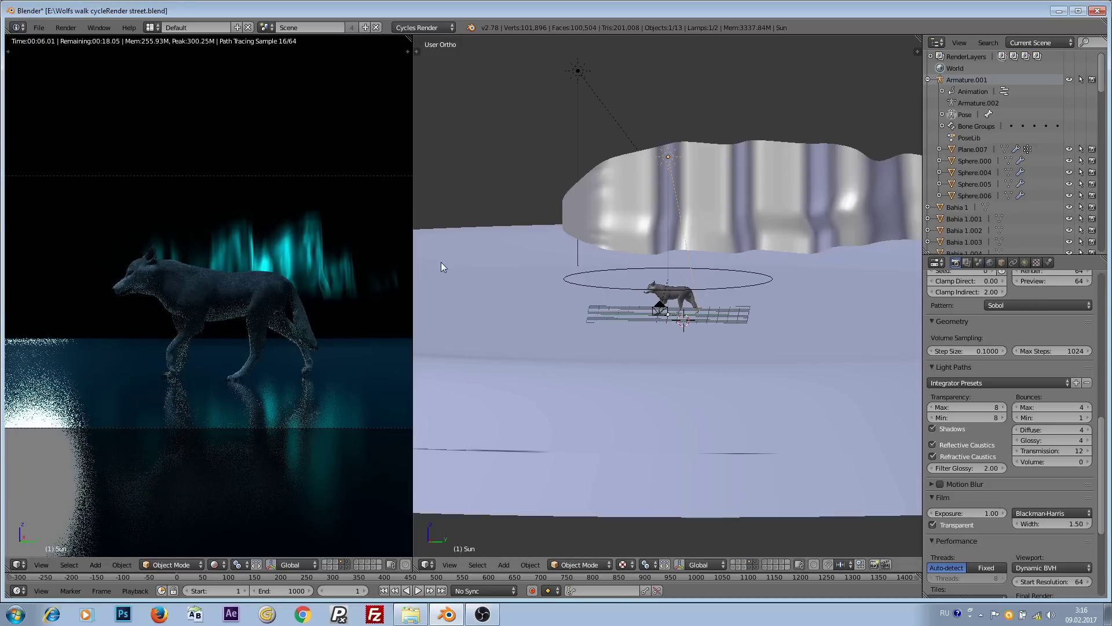
{"action": "right_click", "coordinate": [485, 269]}
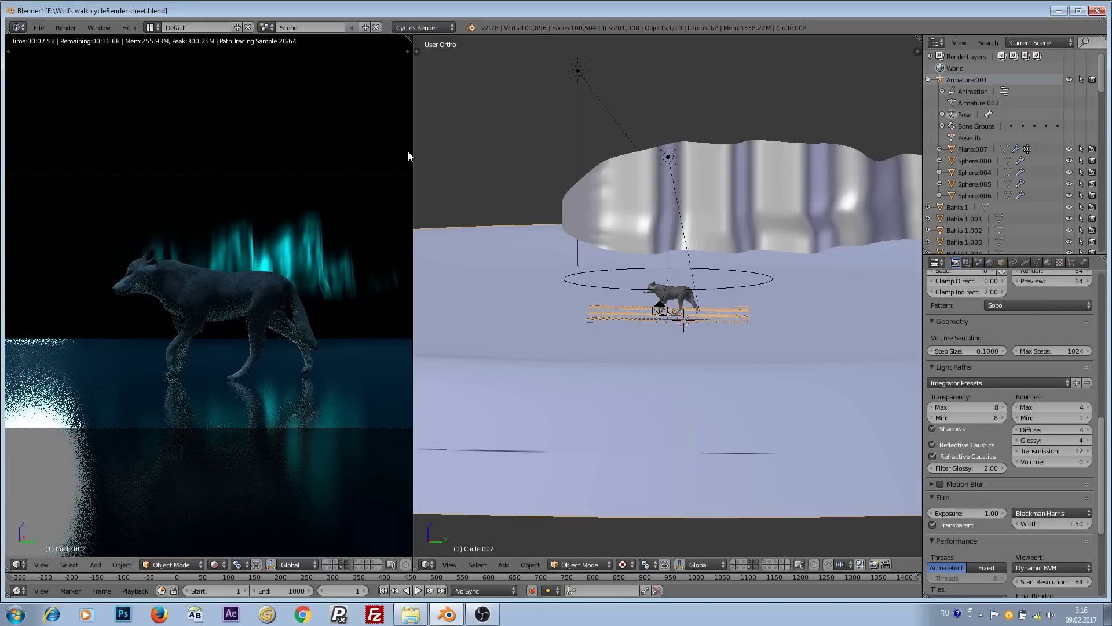
Step: Enlarge the camera view and show only the lamps' layer in Solid shading
{"action": "key", "text": "ctrl+Up"}
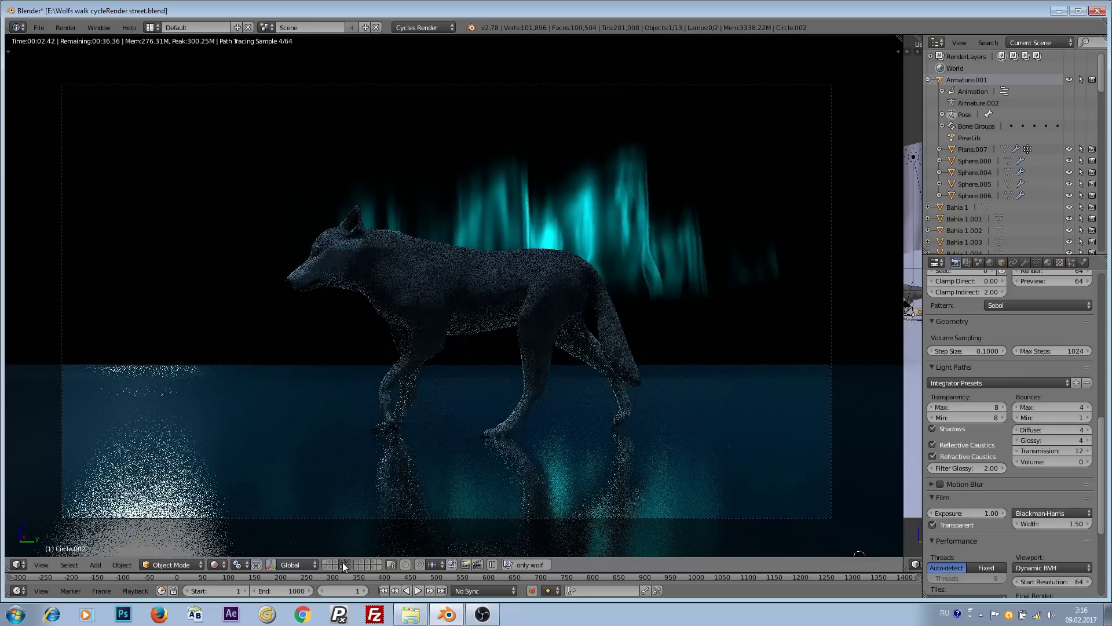
{"action": "left_click", "coordinate": [342, 562]}
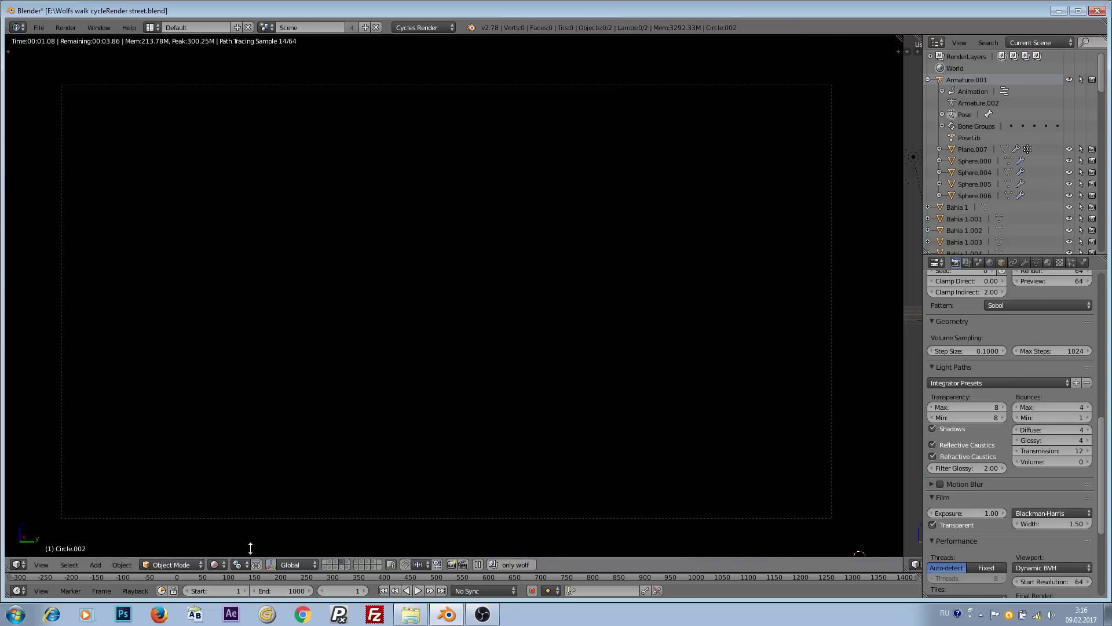
{"action": "left_click", "coordinate": [215, 564]}
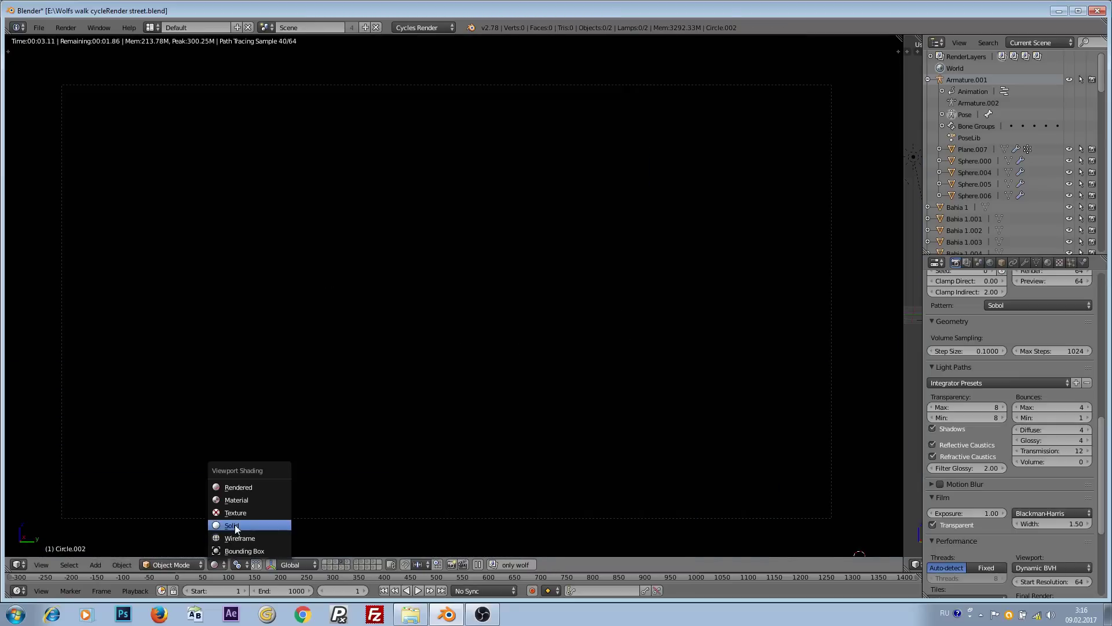
{"action": "left_click", "coordinate": [235, 525]}
Step: Select the scene's two lamps one after the other in the camera view
{"action": "scroll", "coordinate": [497, 374], "scroll_direction": "down", "scroll_amount": 5}
{"action": "scroll", "coordinate": [517, 304], "scroll_direction": "up", "scroll_amount": 2}
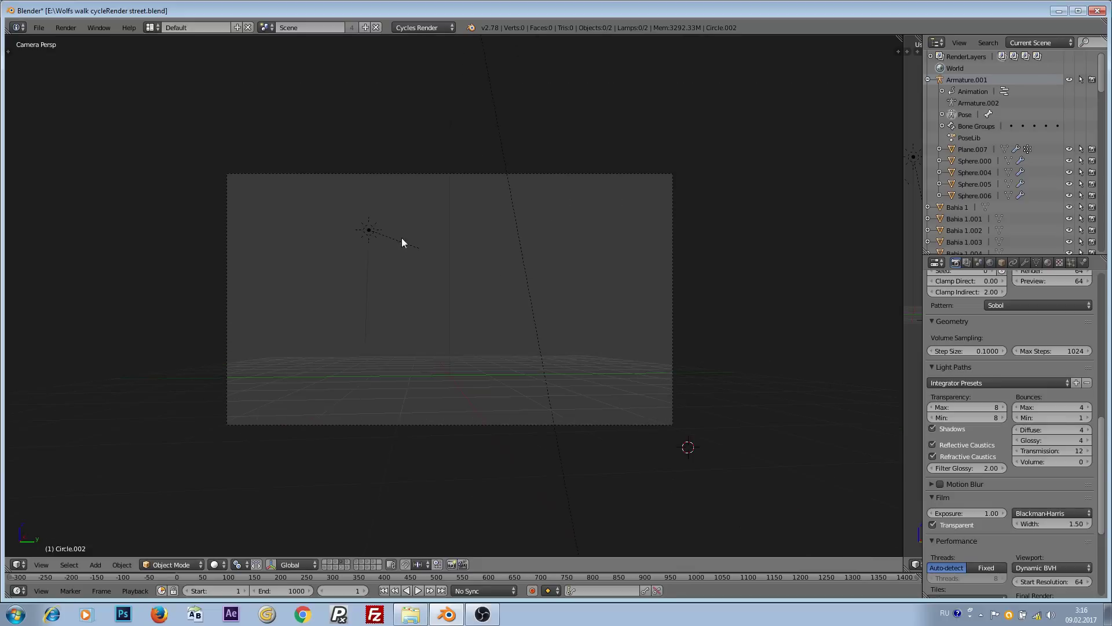
{"action": "right_click", "coordinate": [367, 233]}
{"action": "right_click", "coordinate": [490, 86]}
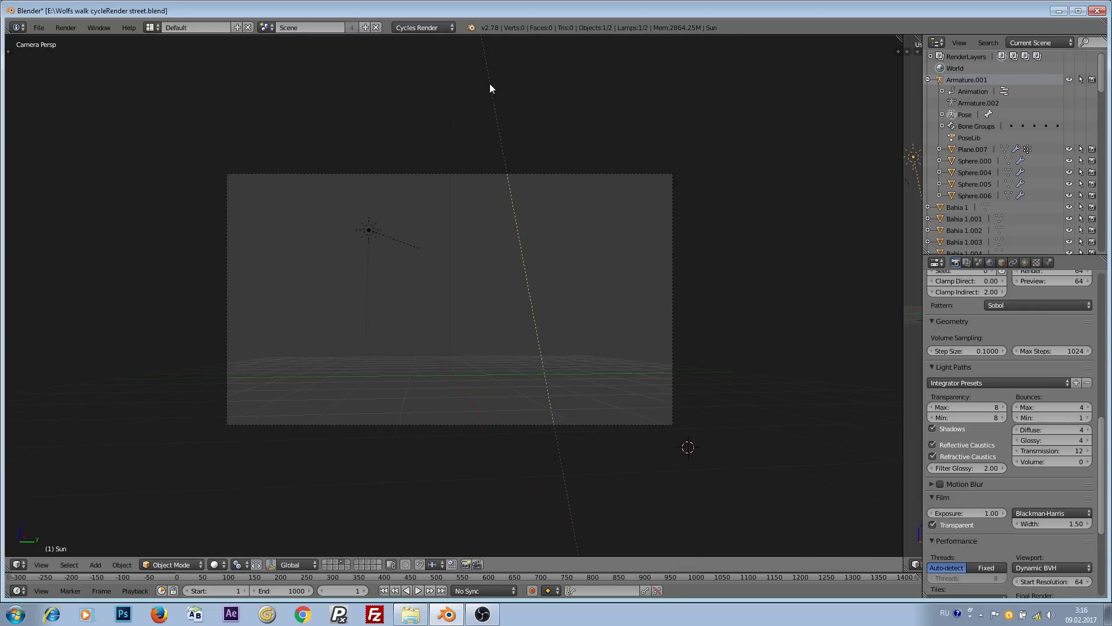
Step: Show the ground, aurora and wolf layers one at a time, selecting the ground and aurora meshes
{"action": "left_click", "coordinate": [341, 565]}
{"action": "right_click", "coordinate": [429, 354]}
{"action": "scroll", "coordinate": [434, 349], "scroll_direction": "up", "scroll_amount": 6}
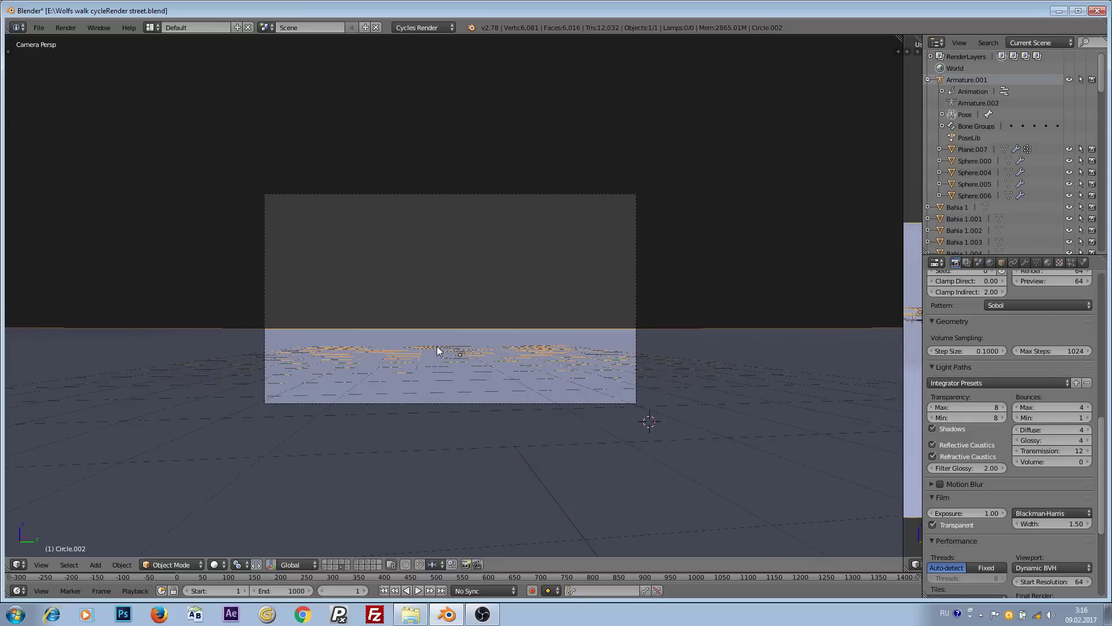
{"action": "left_click", "coordinate": [345, 562]}
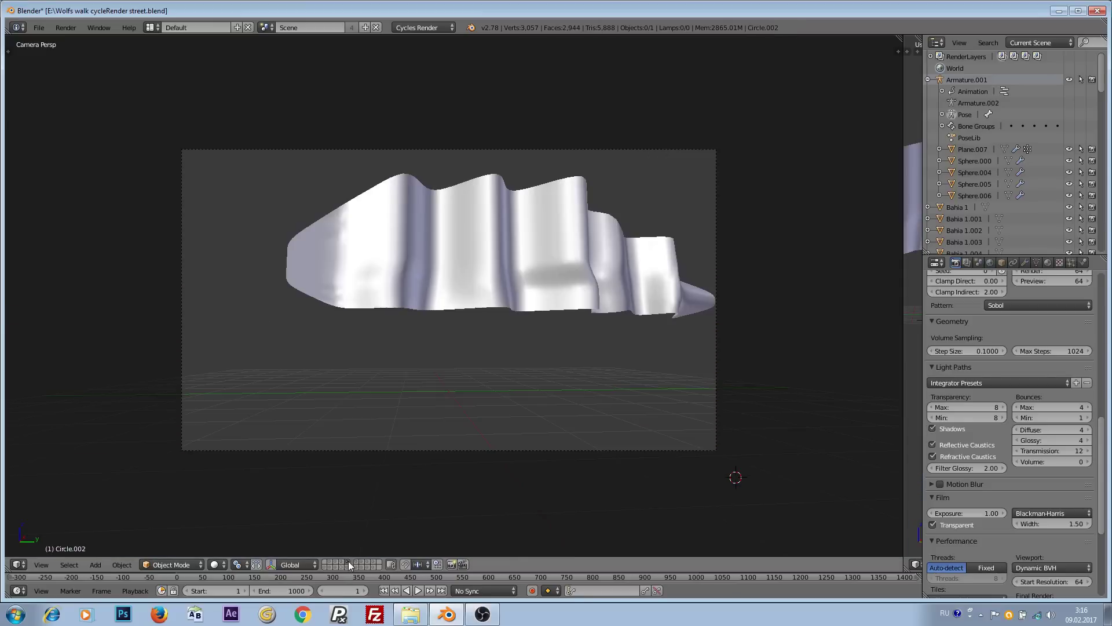
{"action": "right_click", "coordinate": [474, 245]}
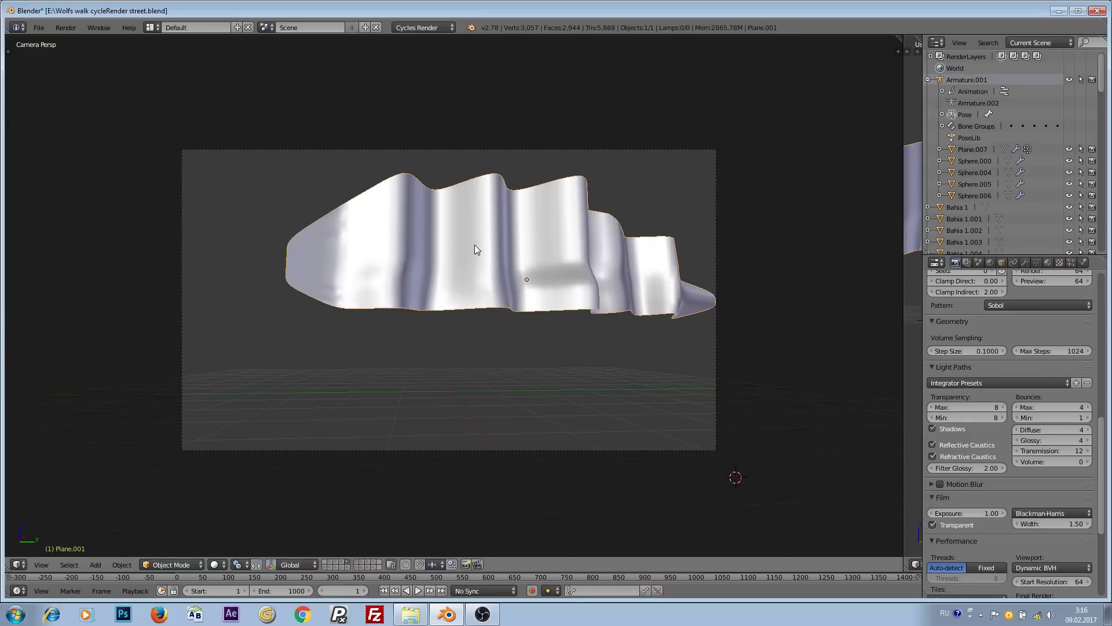
{"action": "left_click", "coordinate": [349, 566]}
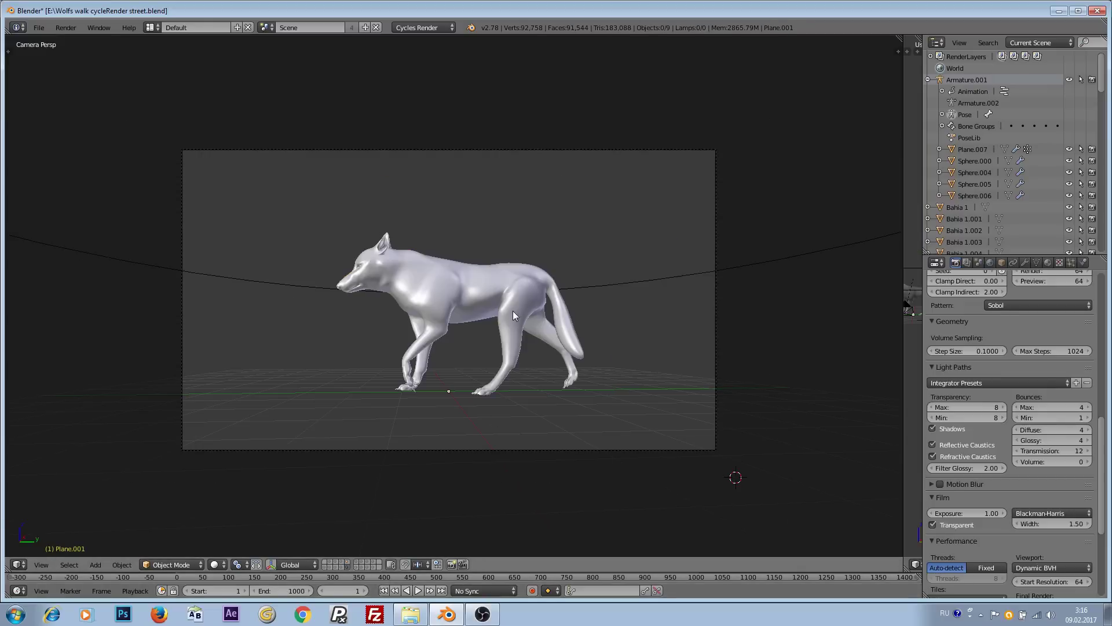
{"action": "scroll", "coordinate": [486, 270], "scroll_direction": "up", "scroll_amount": 3}
{"action": "scroll", "coordinate": [486, 270], "scroll_direction": "down", "scroll_amount": 2}
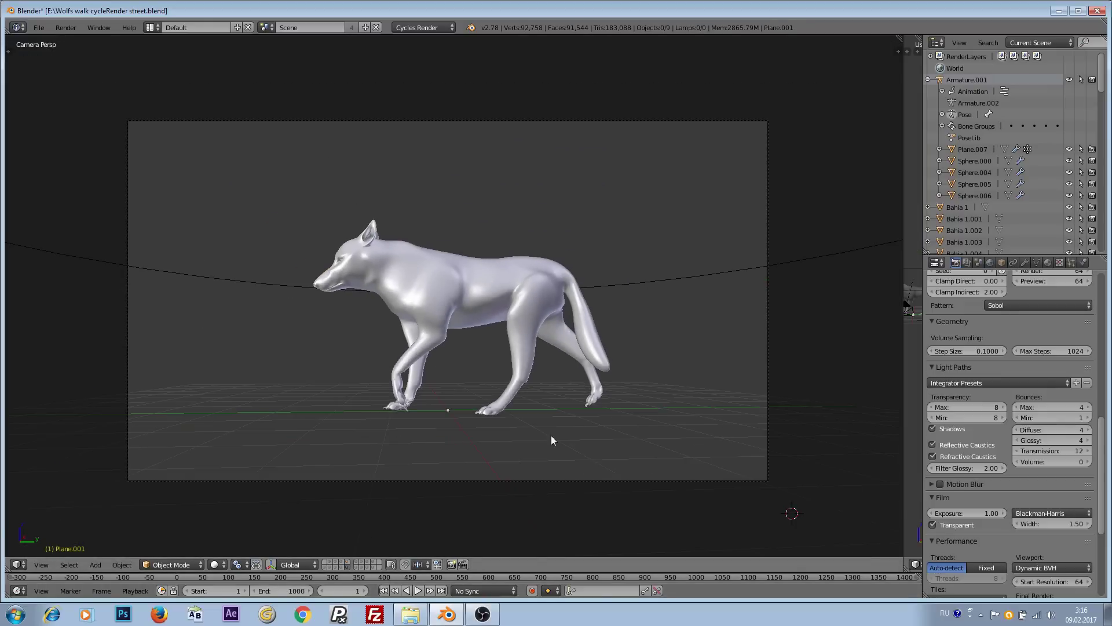
Step: Show all the scene's layers together and widen the scene overview beside the camera view
{"action": "left_click", "coordinate": [342, 566], "text": "shift"}
{"action": "left_click", "coordinate": [348, 562], "text": "shift"}
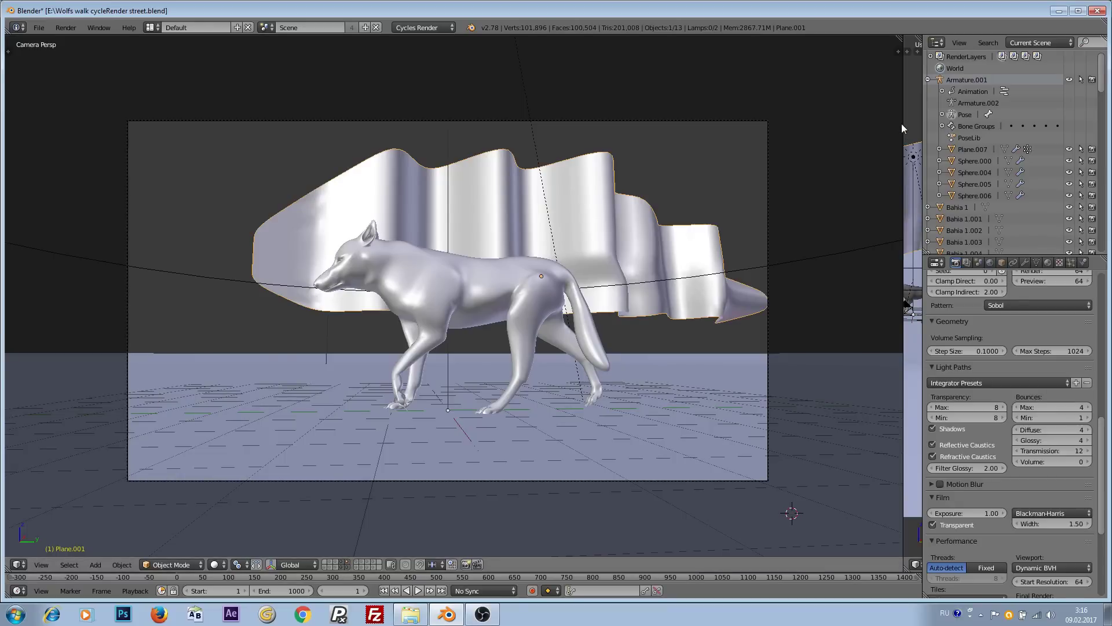
{"action": "left_click_drag", "start_coordinate": [904, 121], "coordinate": [569, 112]}
{"action": "scroll", "coordinate": [437, 214], "scroll_direction": "up", "scroll_amount": 2}
{"action": "scroll", "coordinate": [437, 215], "scroll_direction": "down", "scroll_amount": 1}
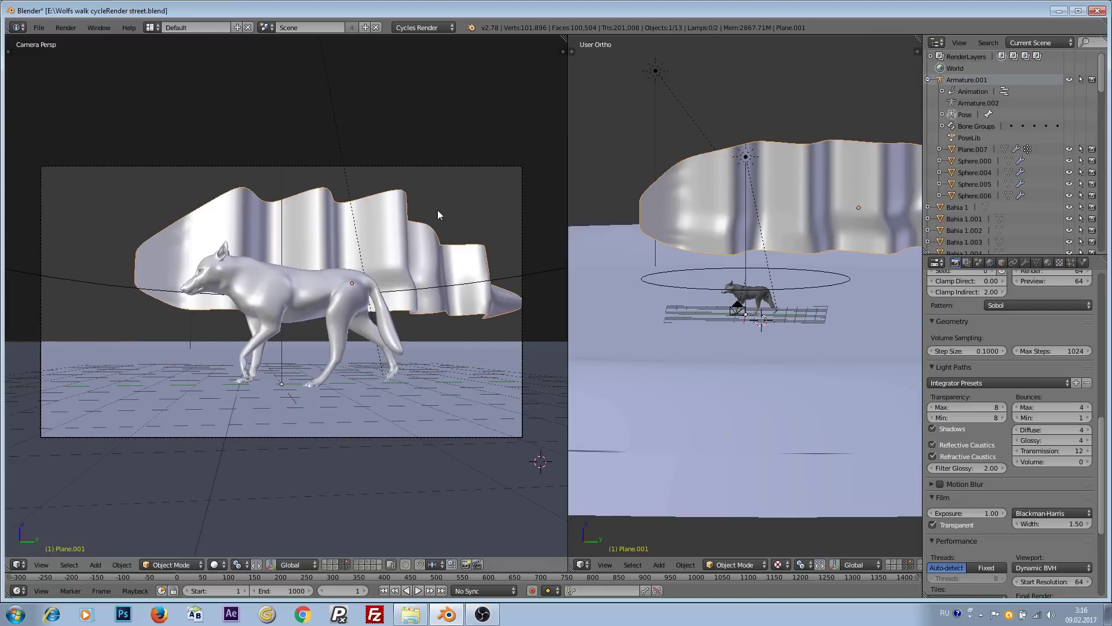
{"action": "scroll", "coordinate": [434, 206], "scroll_direction": "up", "scroll_amount": 3}
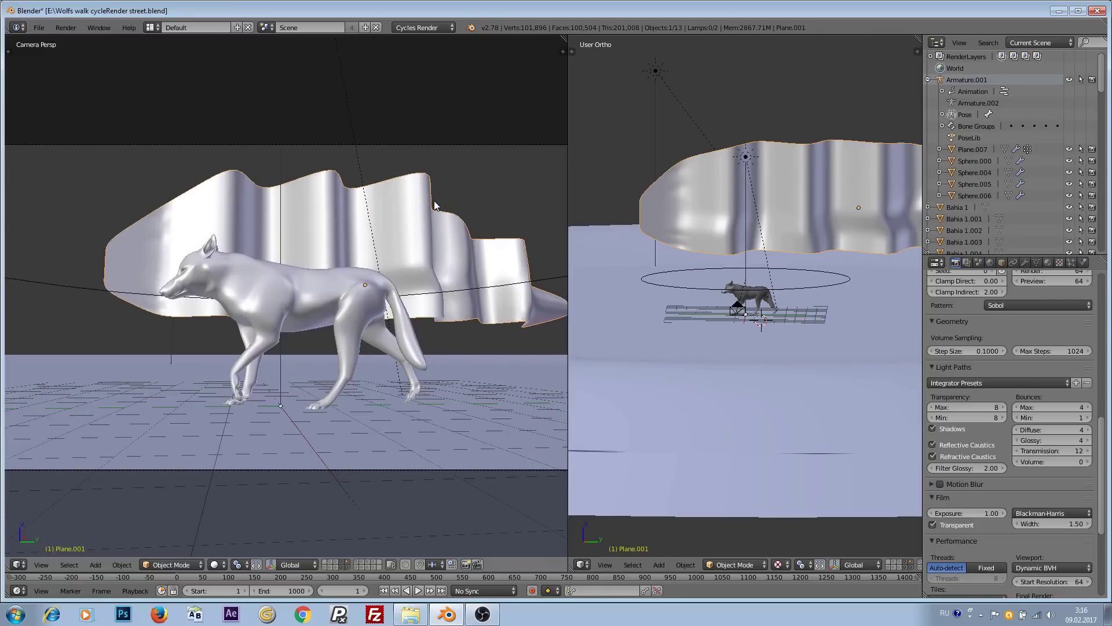
{"action": "scroll", "coordinate": [434, 201], "scroll_direction": "down", "scroll_amount": 1}
{"action": "scroll", "coordinate": [433, 200], "scroll_direction": "up", "scroll_amount": 1}
{"action": "scroll", "coordinate": [433, 201], "scroll_direction": "down", "scroll_amount": 1}
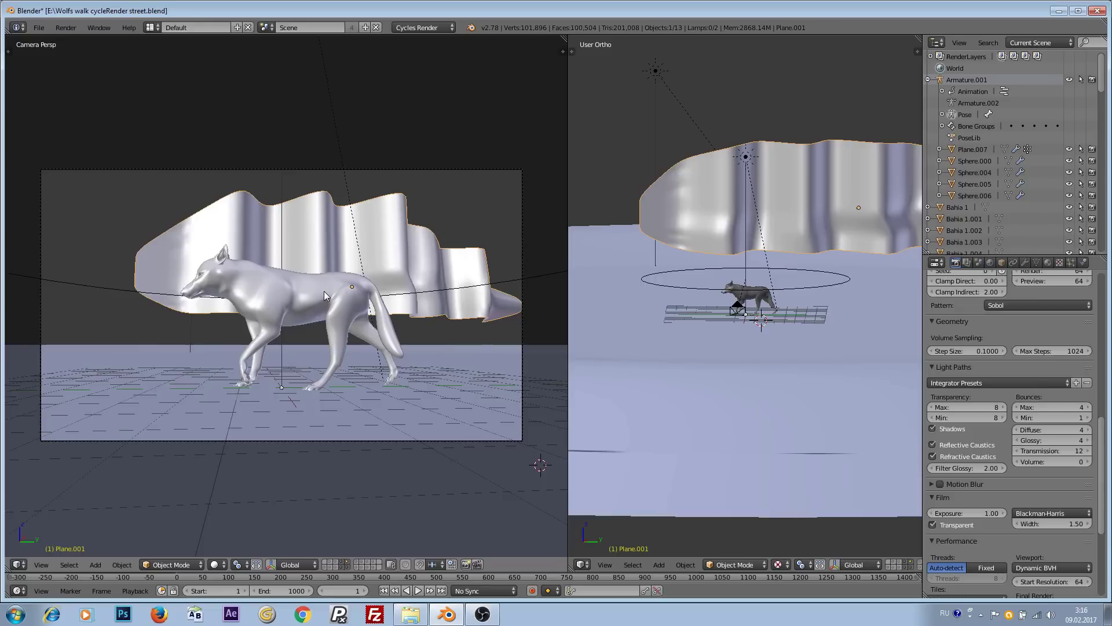
Step: Select the ground, wolf and aurora meshes in turn in the camera view, ending with the ground selected
{"action": "right_click", "coordinate": [249, 424]}
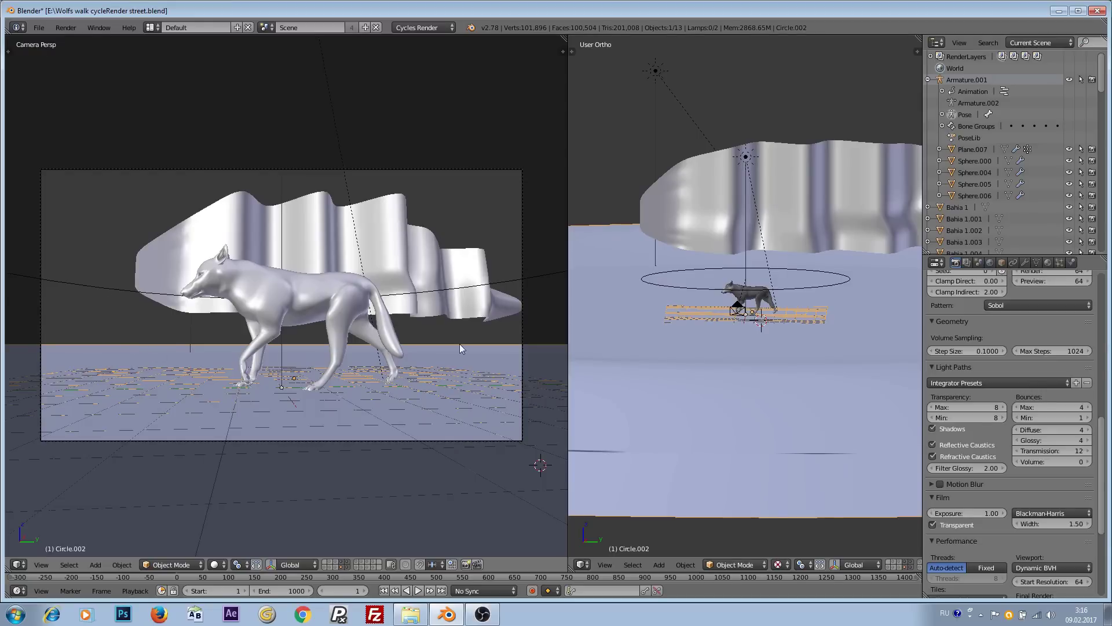
{"action": "mouse_move", "coordinate": [568, 202]}
{"action": "left_mouse_down"}
{"action": "mouse_move", "coordinate": [537, 201]}
{"action": "mouse_move", "coordinate": [558, 201]}
{"action": "left_mouse_up"}
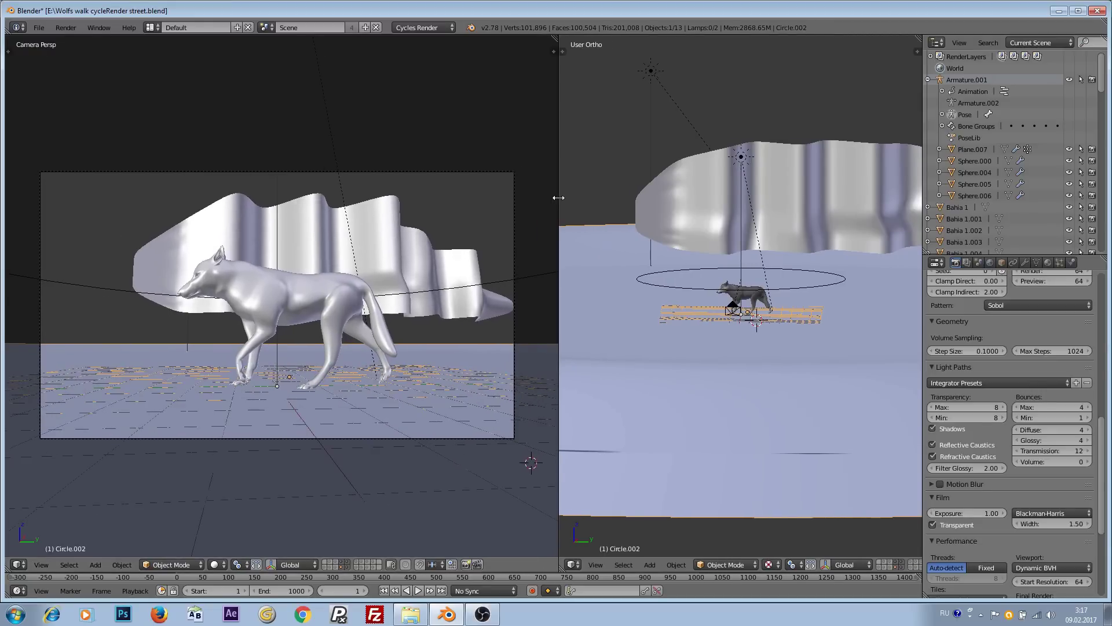
{"action": "scroll", "coordinate": [174, 354], "scroll_direction": "up", "scroll_amount": 4}
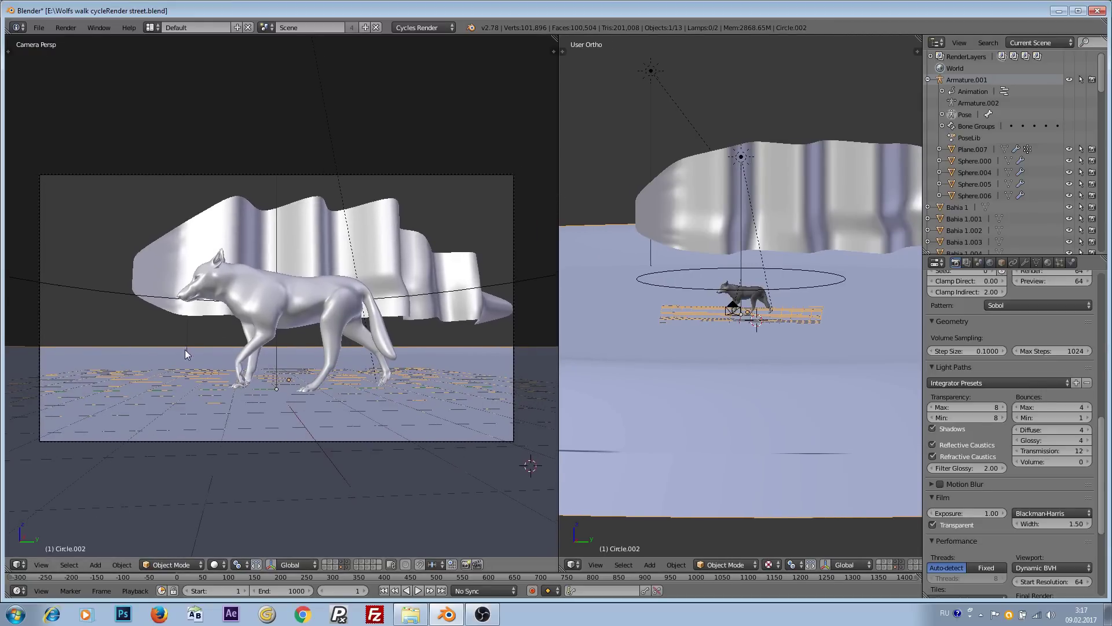
{"action": "scroll", "coordinate": [188, 349], "scroll_direction": "down", "scroll_amount": 2}
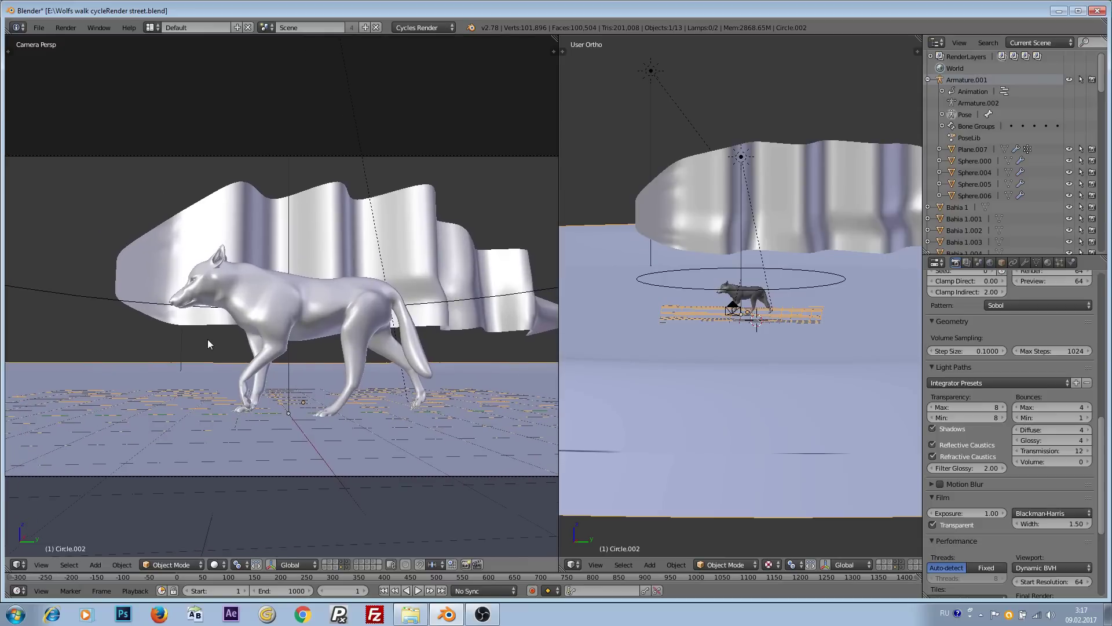
{"action": "right_click", "coordinate": [248, 286]}
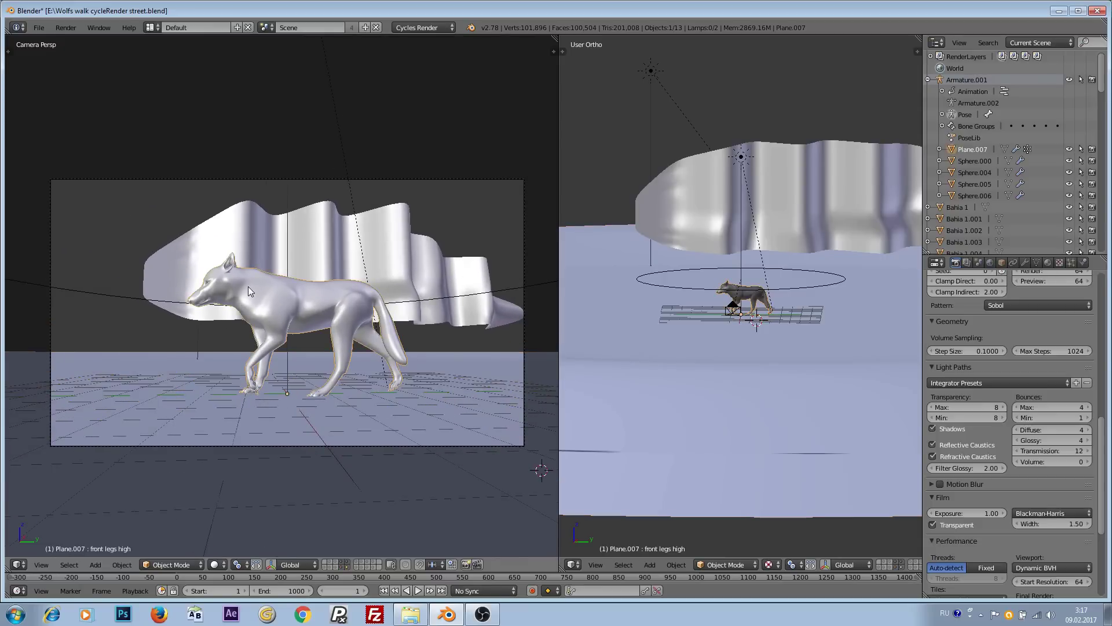
{"action": "right_click", "coordinate": [242, 242]}
{"action": "right_click", "coordinate": [187, 395]}
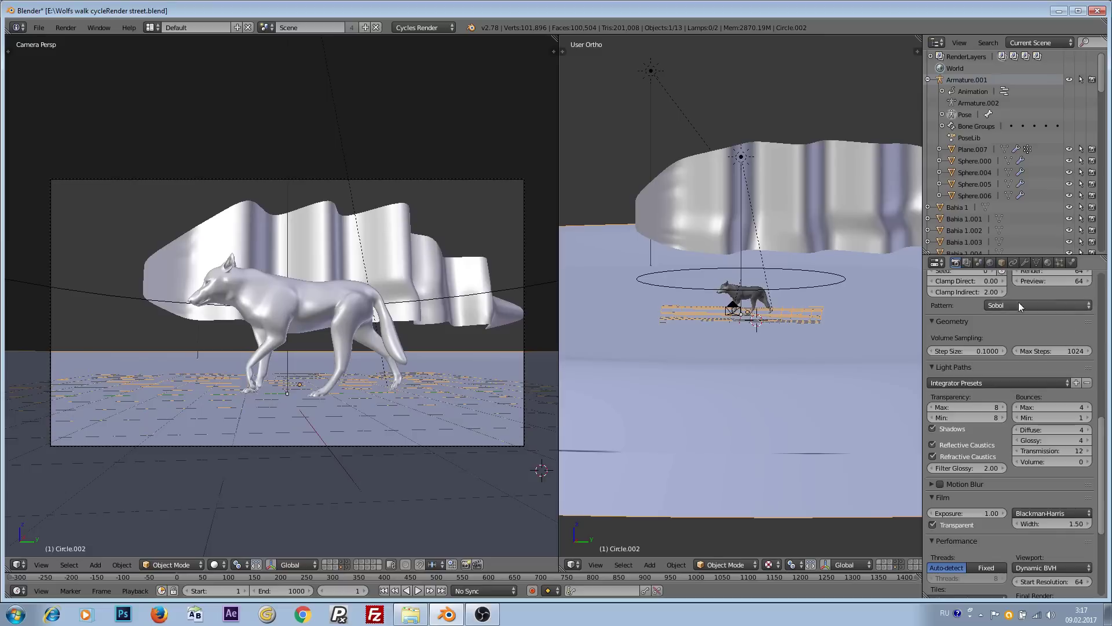
Step: Review the render layer list and the render settings down to the performance options
{"action": "left_click", "coordinate": [967, 263]}
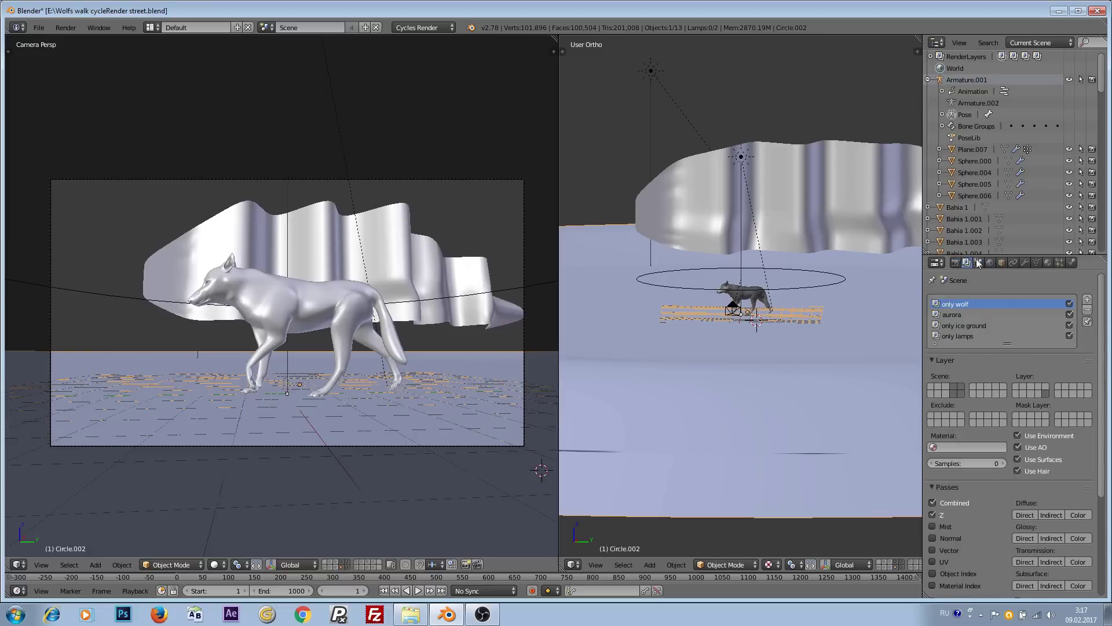
{"action": "left_click", "coordinate": [956, 262]}
{"action": "scroll", "coordinate": [979, 529], "scroll_direction": "down", "scroll_amount": 4}
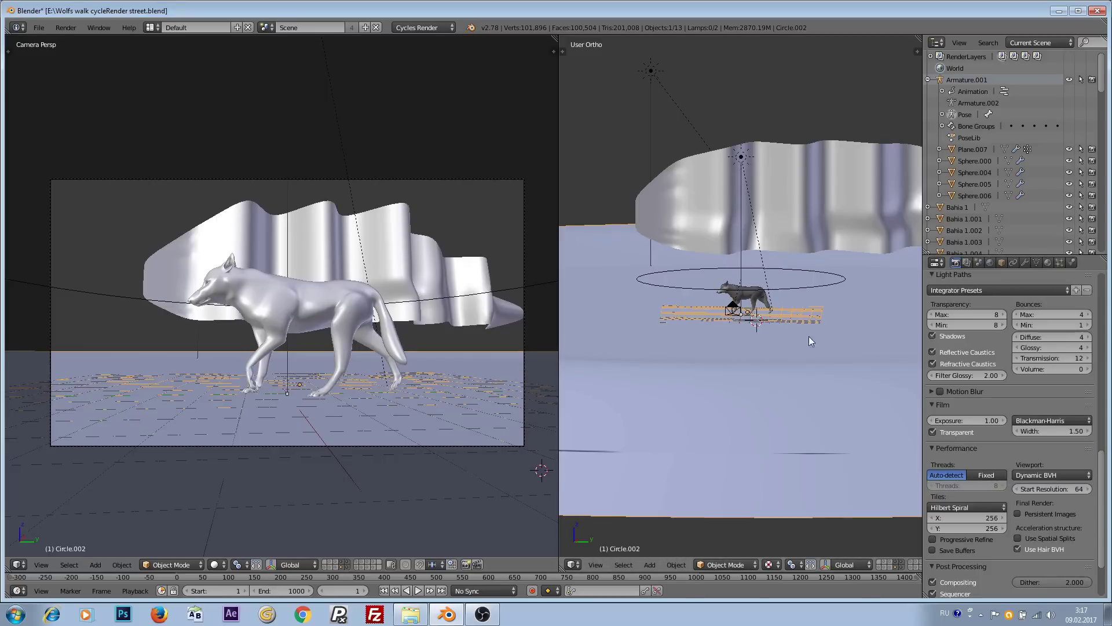
{"action": "scroll", "coordinate": [782, 330], "scroll_direction": "down", "scroll_amount": 6}
{"action": "scroll", "coordinate": [782, 329], "scroll_direction": "up", "scroll_amount": 4}
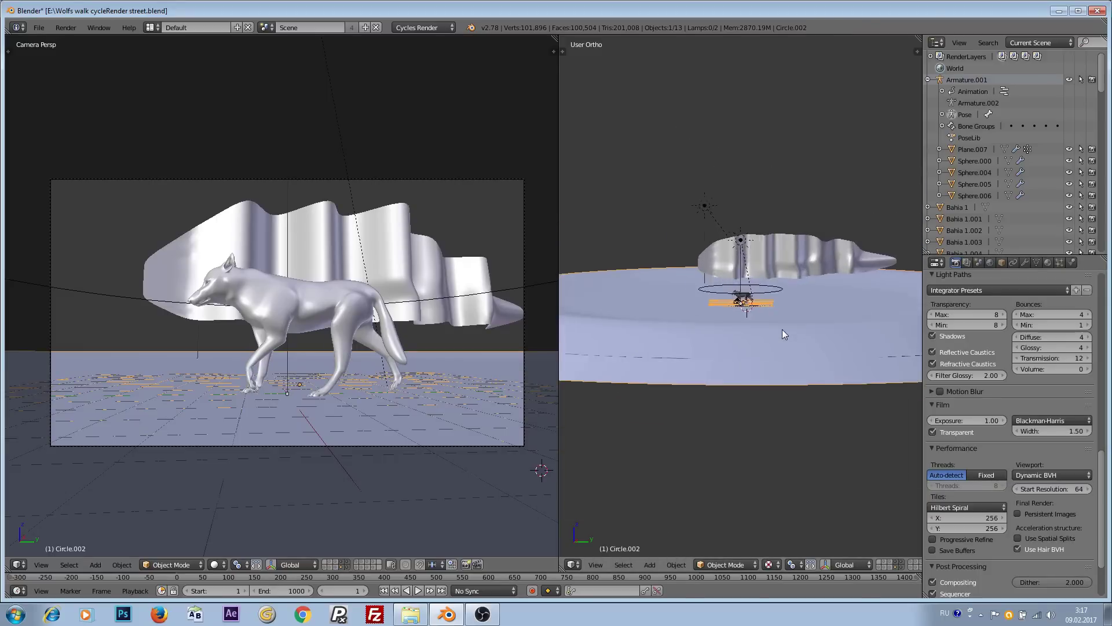
Step: Go through the aurora, only ice ground and only lamps render layers to examine their layer assignments
{"action": "left_click", "coordinate": [966, 262]}
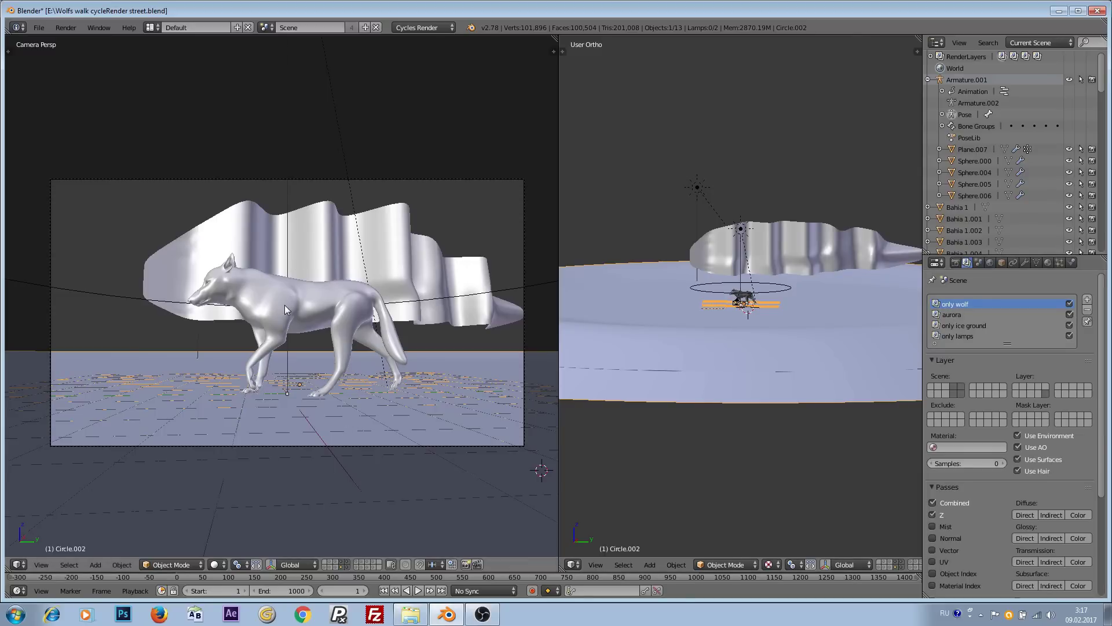
{"action": "left_click", "coordinate": [953, 314]}
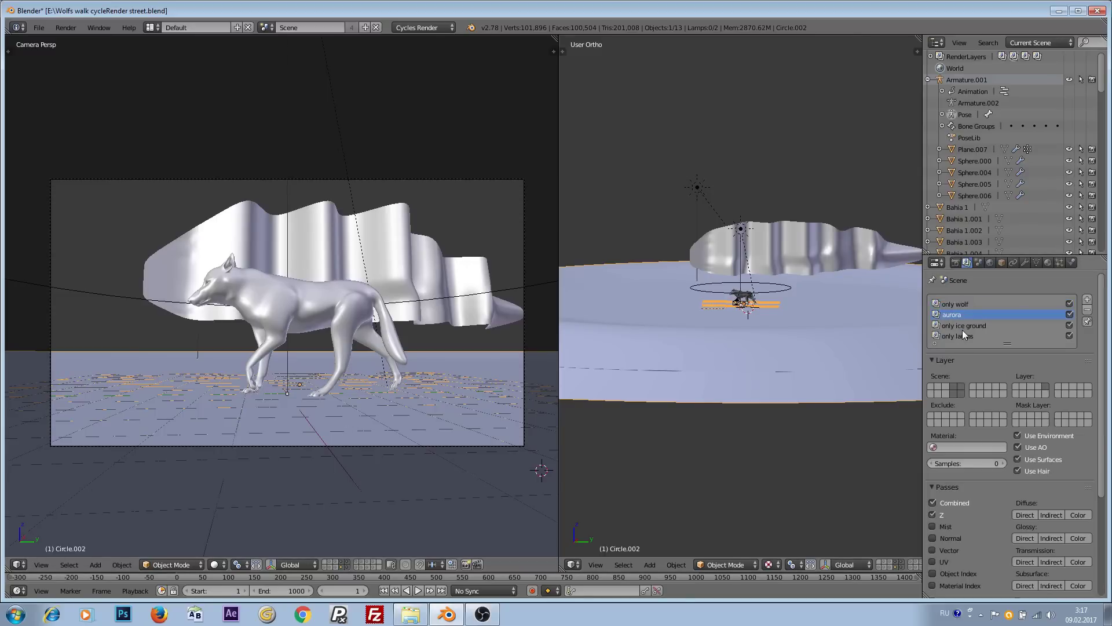
{"action": "left_click", "coordinate": [964, 326]}
{"action": "left_click", "coordinate": [963, 338]}
{"action": "key", "text": "Home"}
{"action": "scroll", "coordinate": [402, 392], "scroll_direction": "down", "scroll_amount": 1}
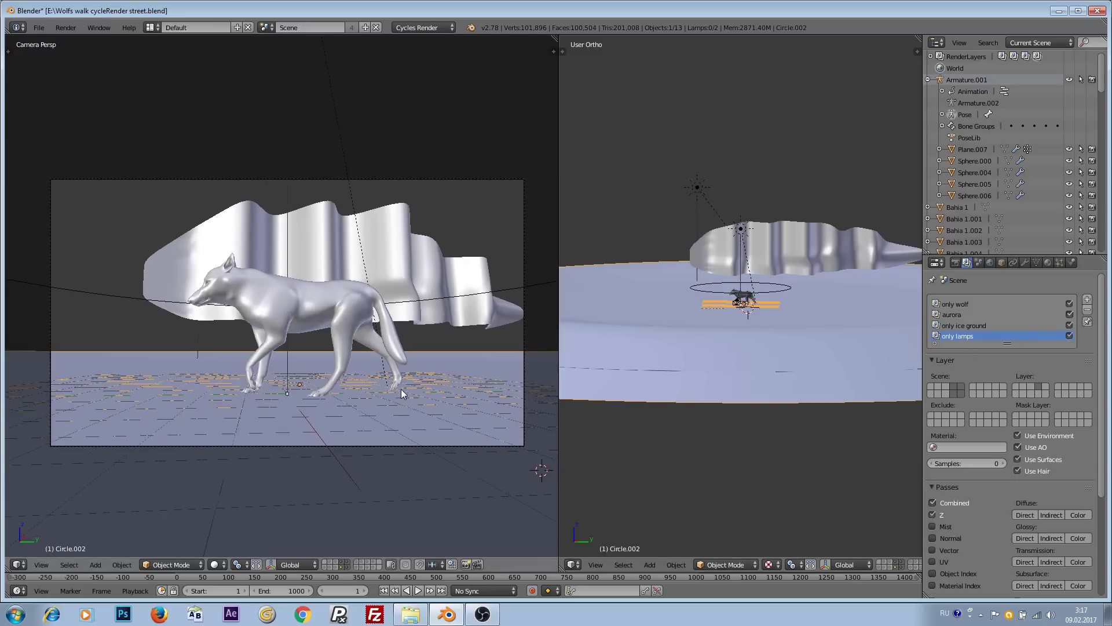
Step: Preview the camera view in Rendered shading and return it to Solid
{"action": "left_click", "coordinate": [215, 565]}
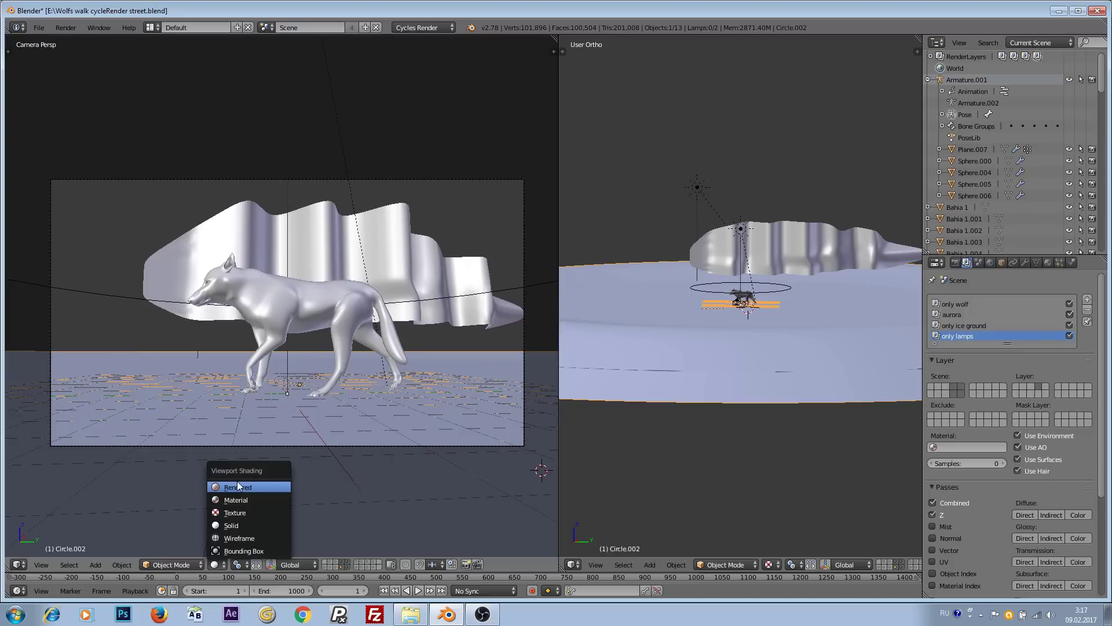
{"action": "left_click", "coordinate": [239, 487]}
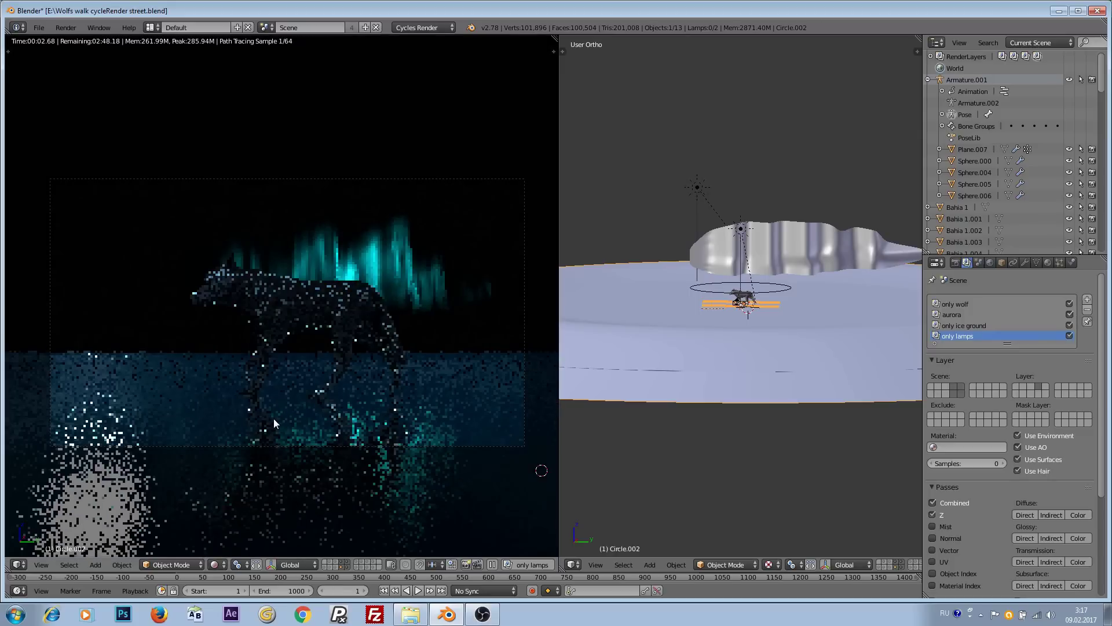
{"action": "left_click", "coordinate": [215, 565]}
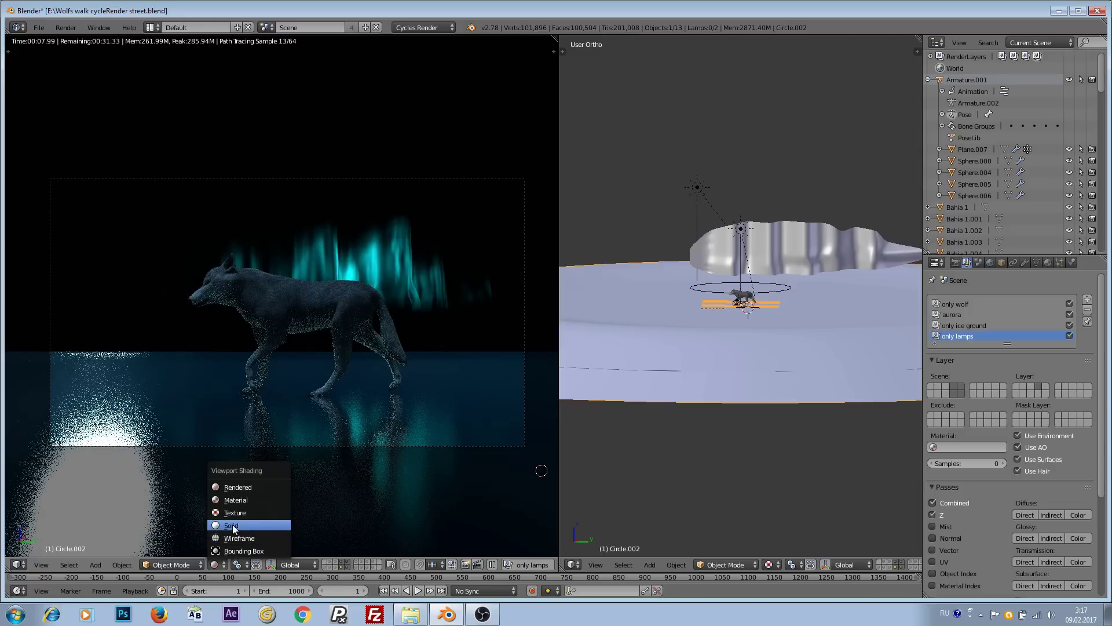
{"action": "left_click", "coordinate": [231, 525]}
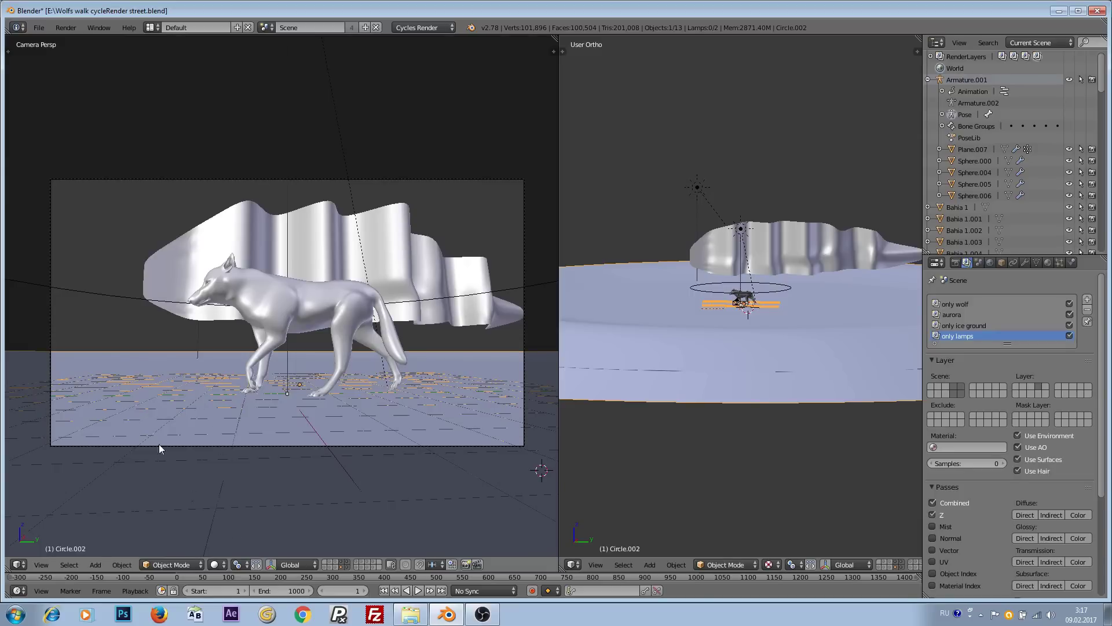
Step: Preview the camera view in Rendered shading and toggle Glossy ray visibility off and back on for each sun lamp to compare the lighting
{"action": "left_click", "coordinate": [215, 565]}
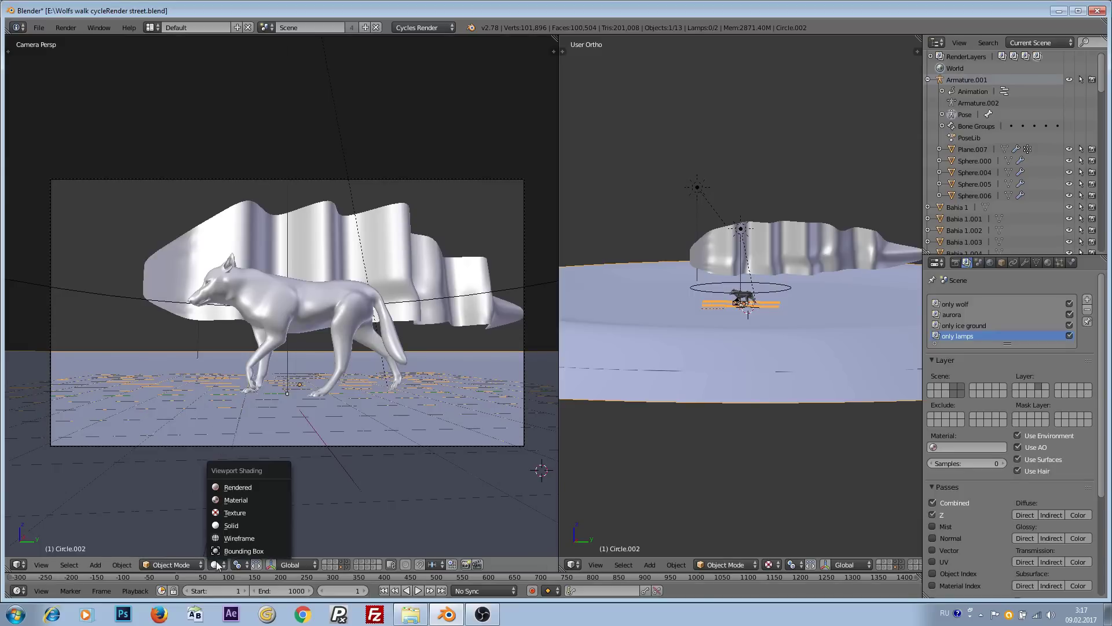
{"action": "left_click", "coordinate": [228, 488]}
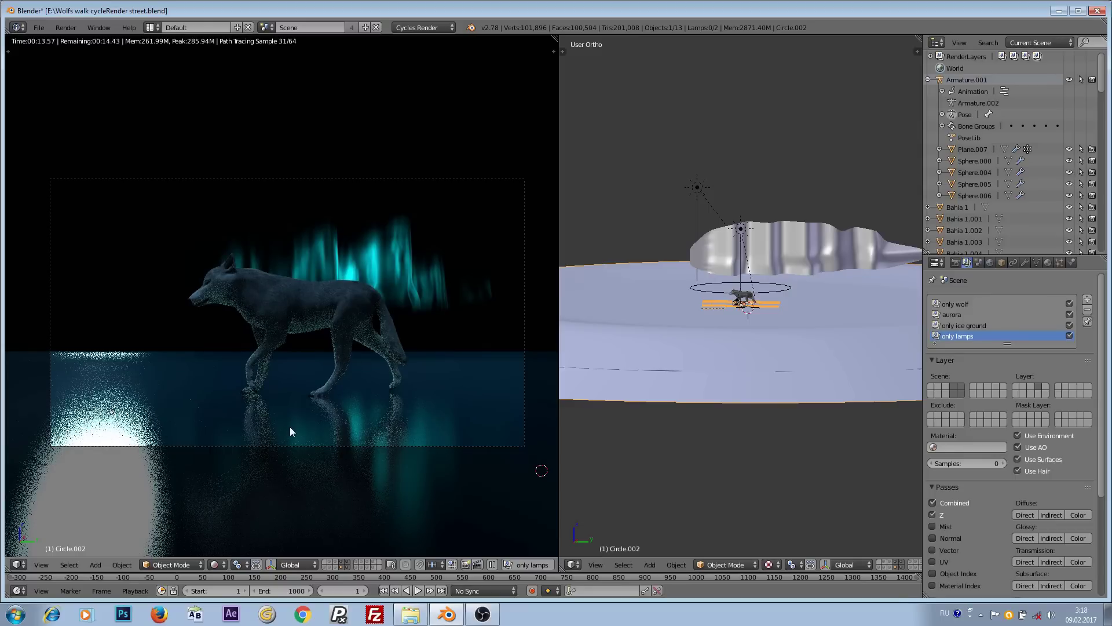
{"action": "right_click", "coordinate": [696, 187]}
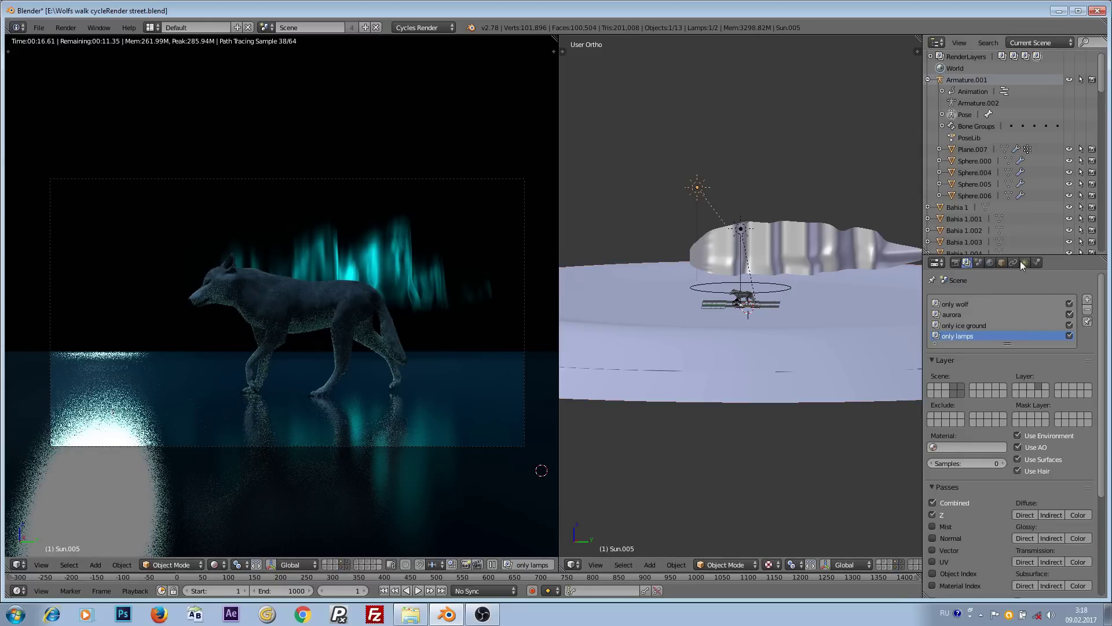
{"action": "left_click", "coordinate": [1003, 262]}
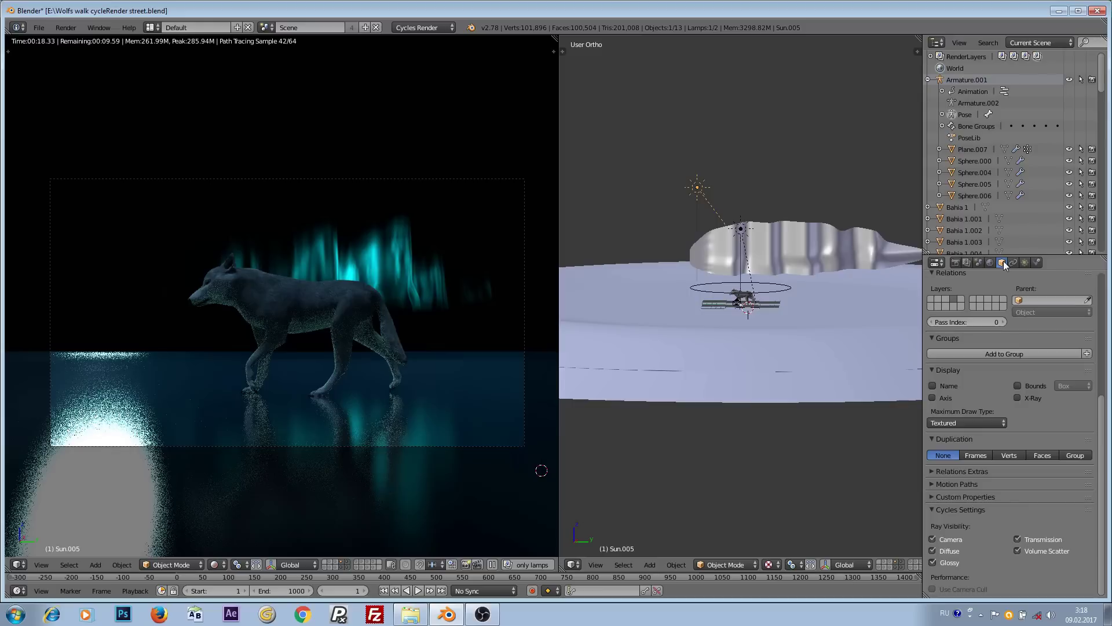
{"action": "left_click", "coordinate": [933, 562]}
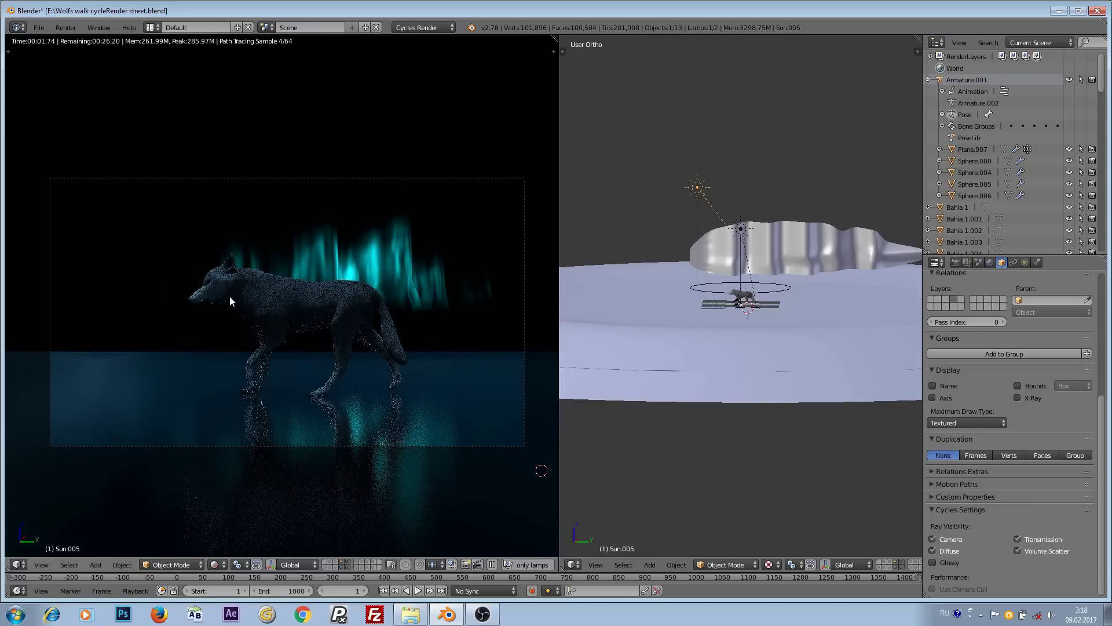
{"action": "left_click", "coordinate": [932, 562]}
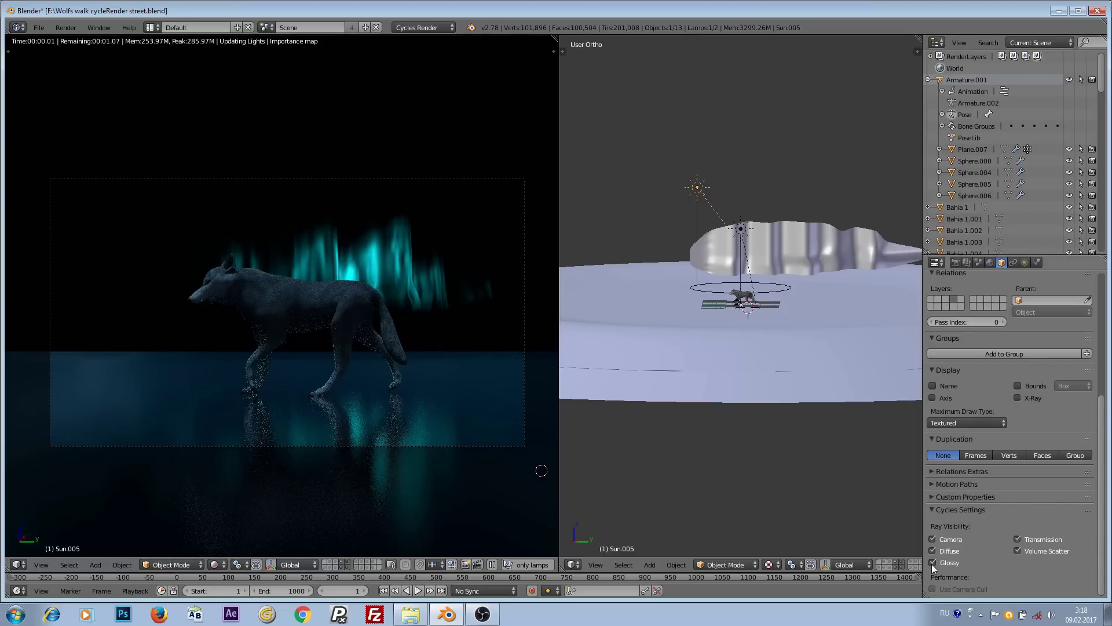
{"action": "right_click", "coordinate": [742, 230]}
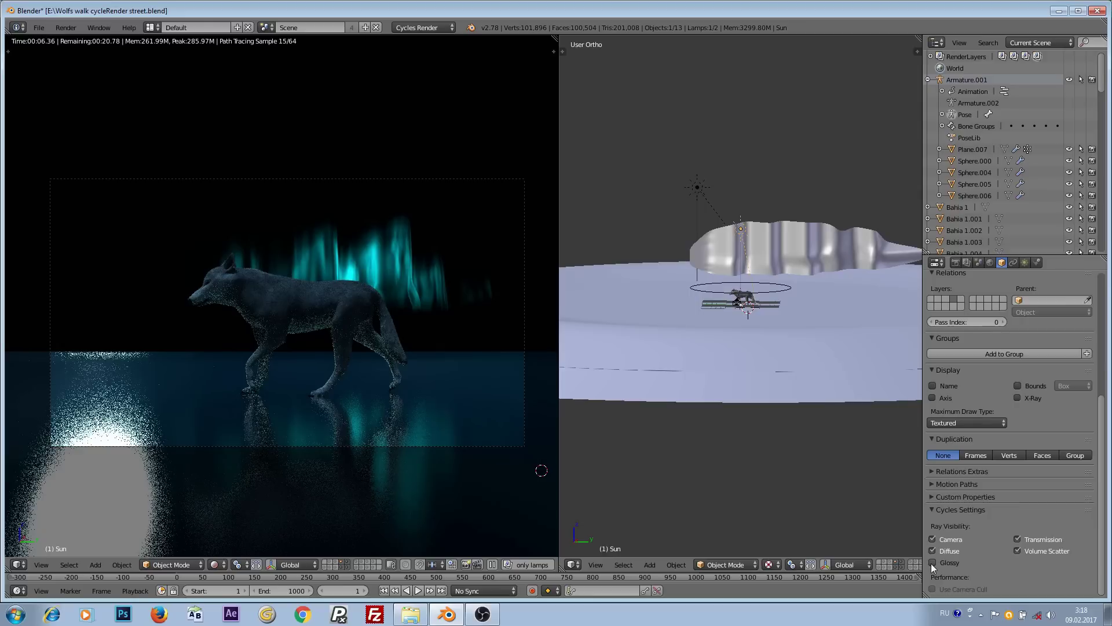
{"action": "left_click", "coordinate": [932, 562]}
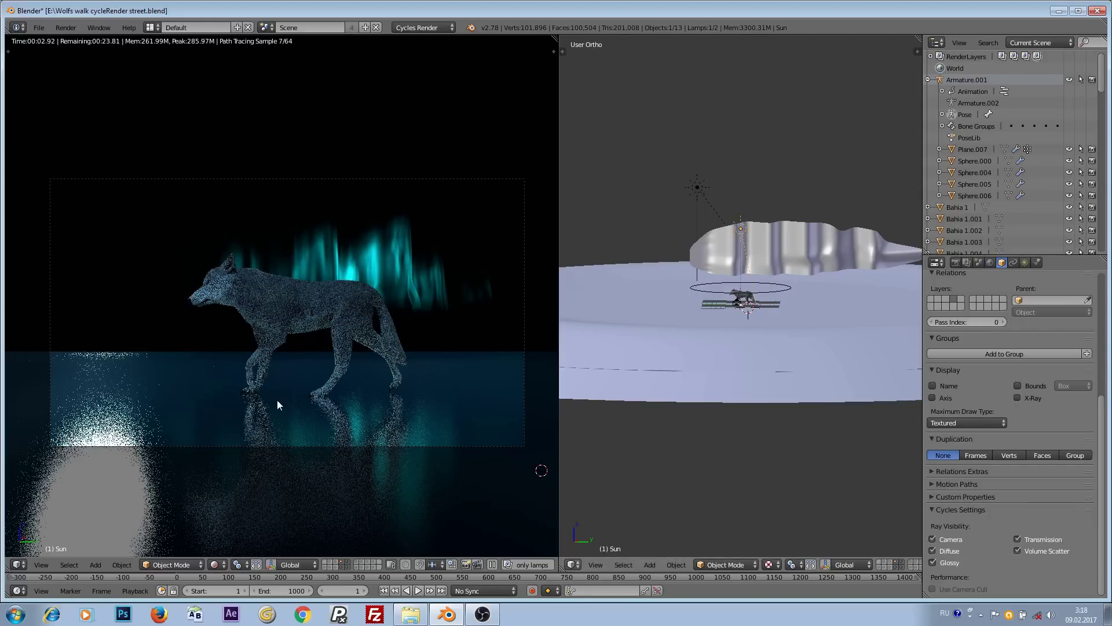
Step: Compare the Exclude layer settings of the only ice ground and only lamps render layers, ending on only ice ground
{"action": "left_click", "coordinate": [966, 262]}
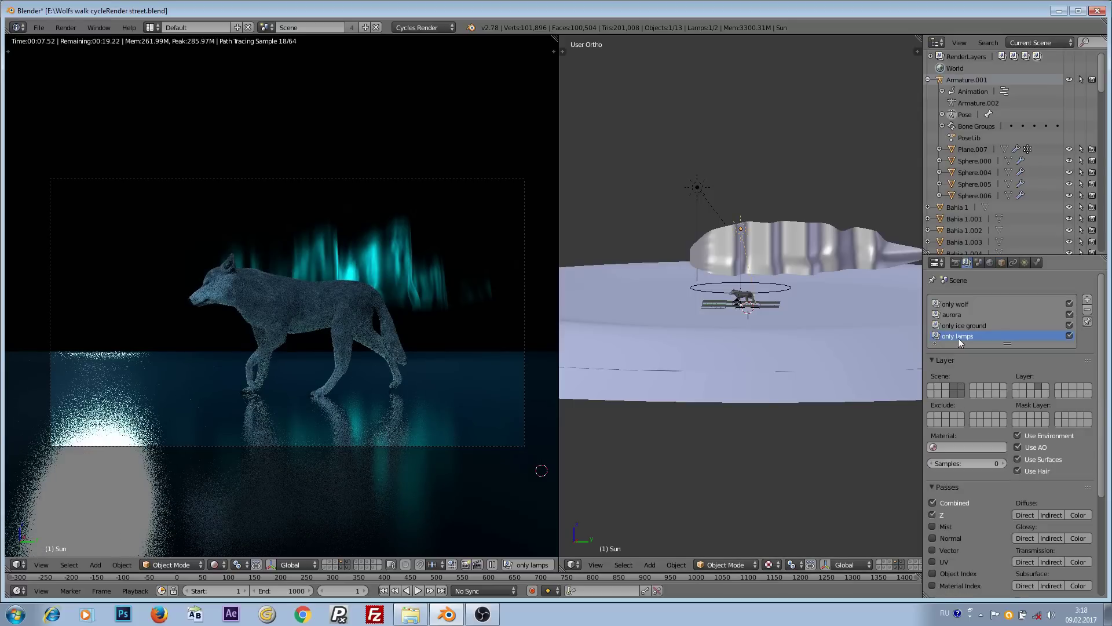
{"action": "left_click", "coordinate": [969, 326]}
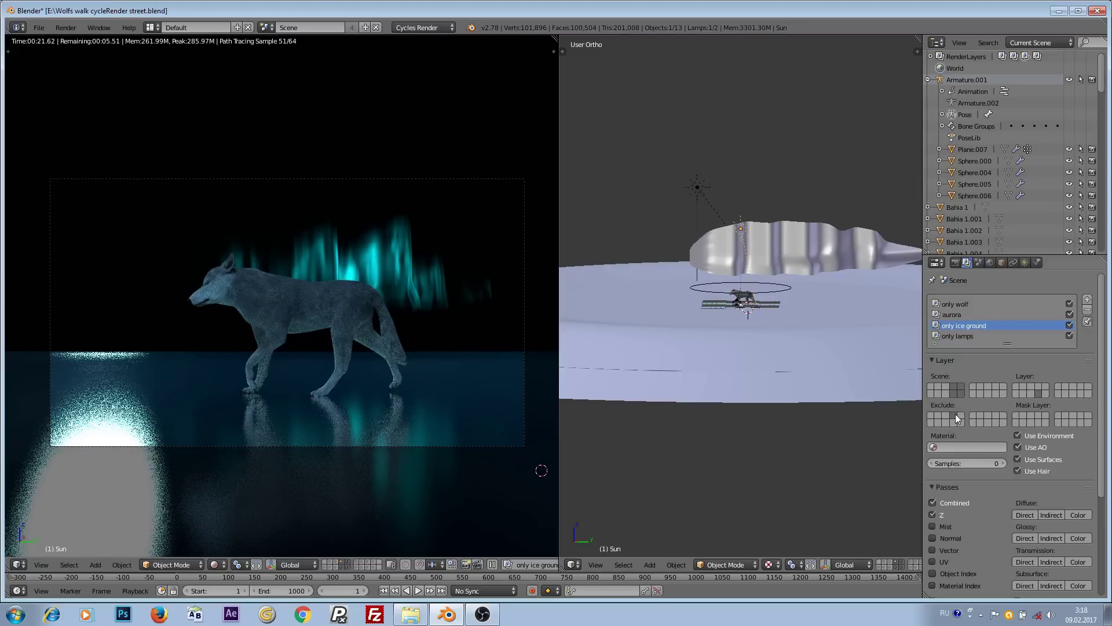
{"action": "left_click", "coordinate": [960, 336]}
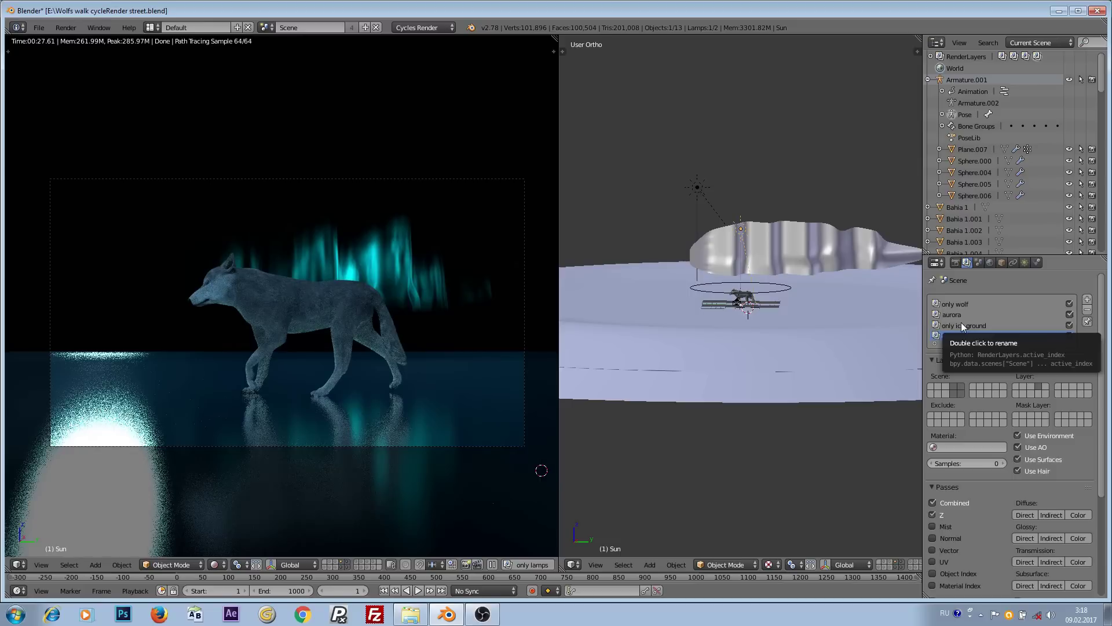
{"action": "left_click", "coordinate": [961, 326]}
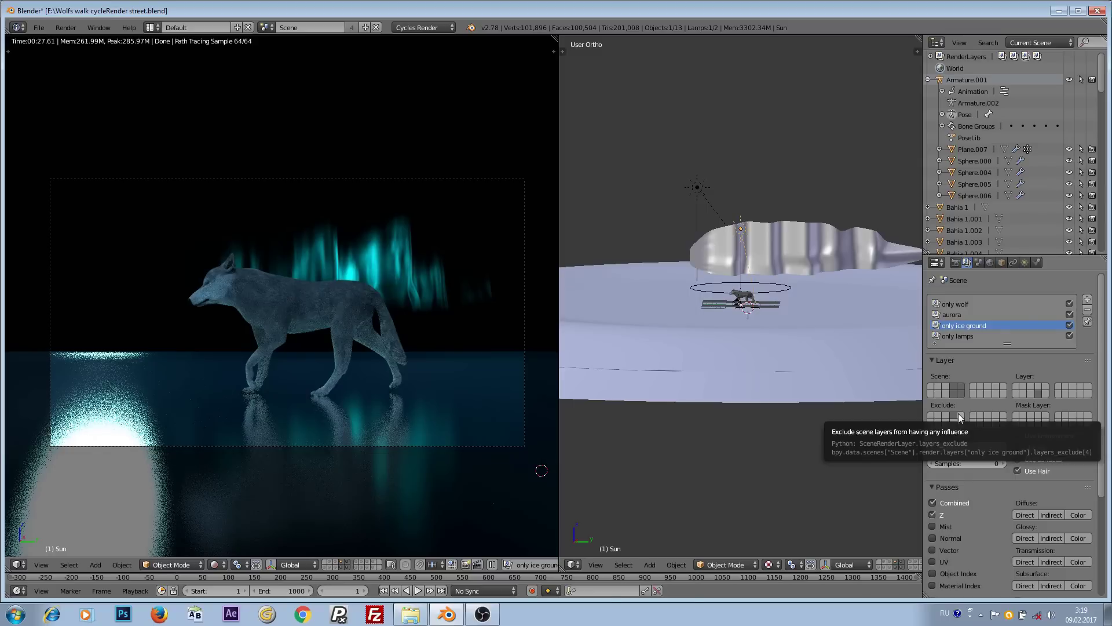
Step: Change the user ortho 3D view to the Node Editor, maximize it and fit the whole compositing node tree in view
{"action": "left_click", "coordinate": [579, 564]}
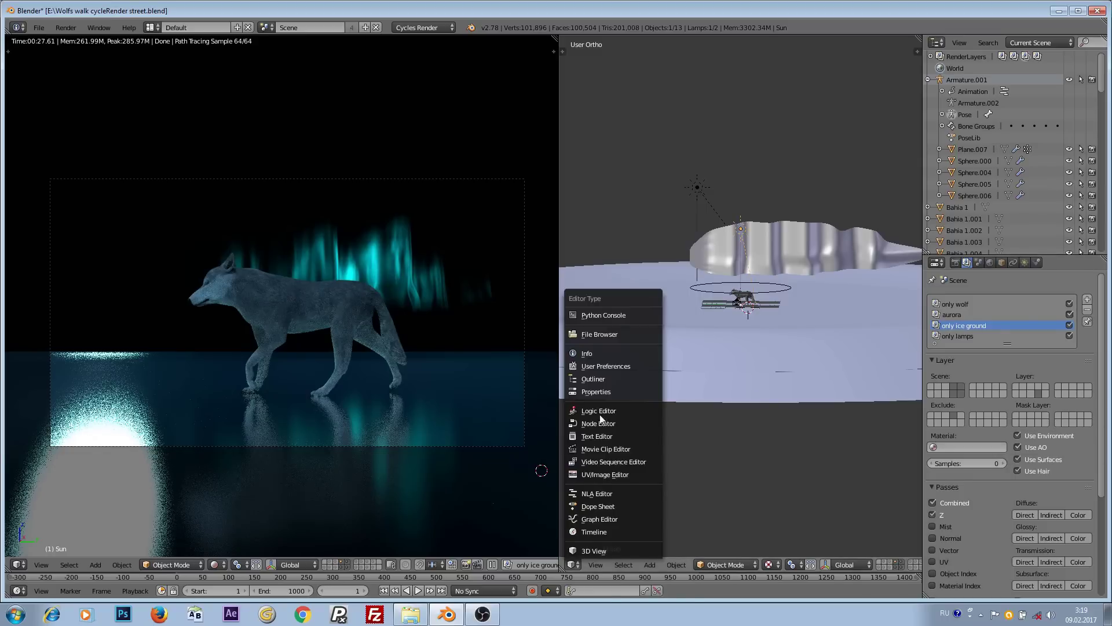
{"action": "left_click", "coordinate": [603, 419]}
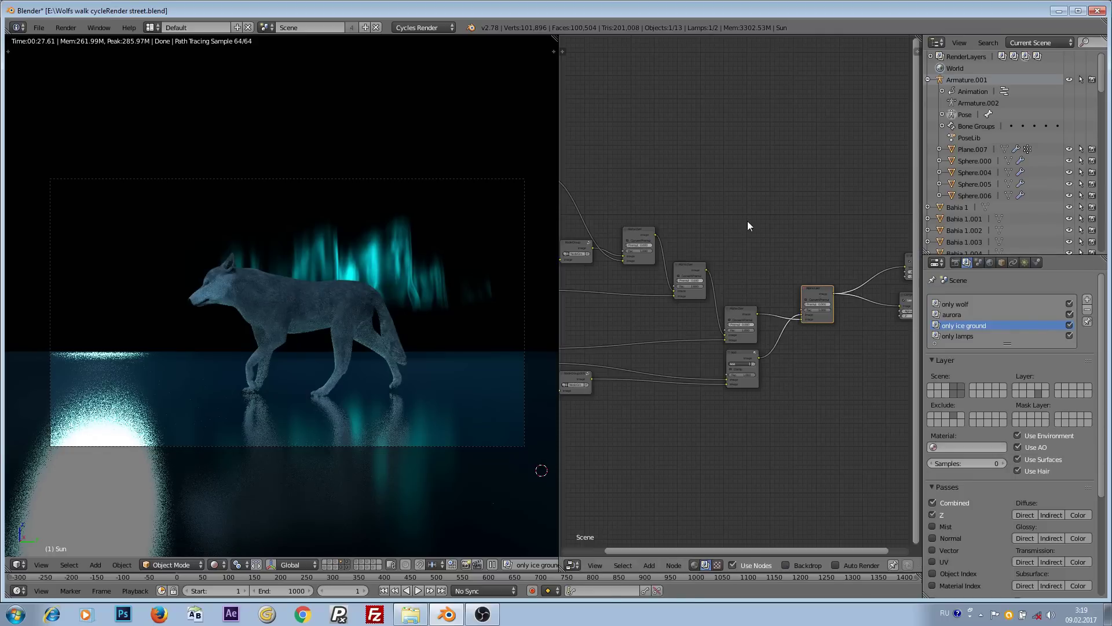
{"action": "key", "text": "ctrl+Up"}
{"action": "key", "text": "Home"}
{"action": "middle_click_drag", "start_coordinate": [443, 169], "coordinate": [497, 176]}
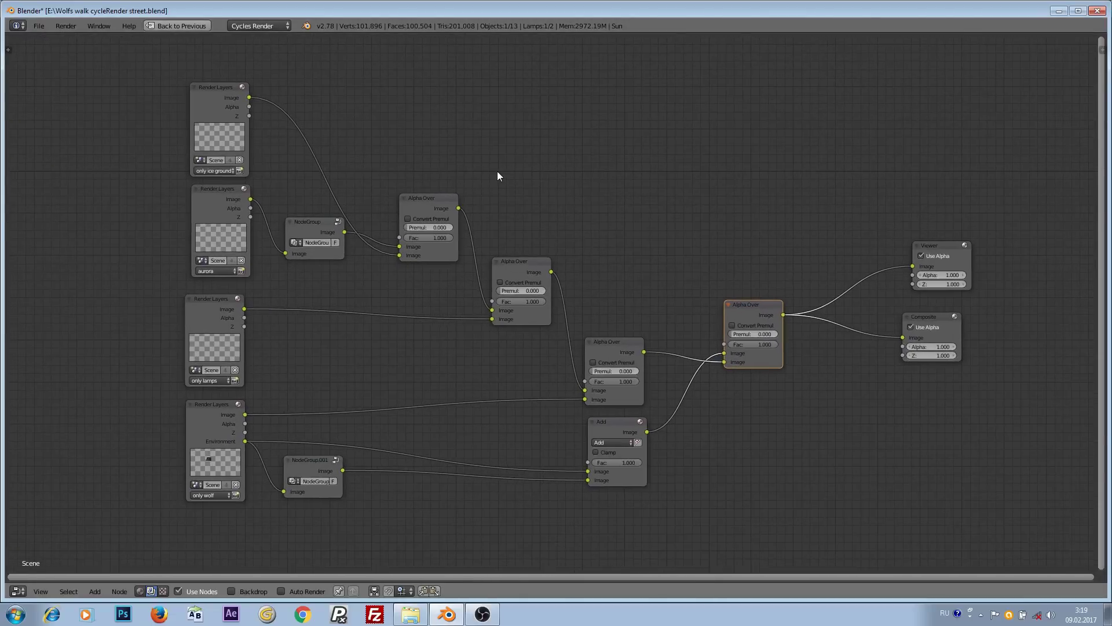
{"action": "scroll", "coordinate": [497, 176], "scroll_direction": "up", "scroll_amount": 1}
Step: Select the only ice ground and aurora Render Layers nodes, and shift the Alpha Over node combining them slightly up and right
{"action": "left_click", "coordinate": [187, 89]}
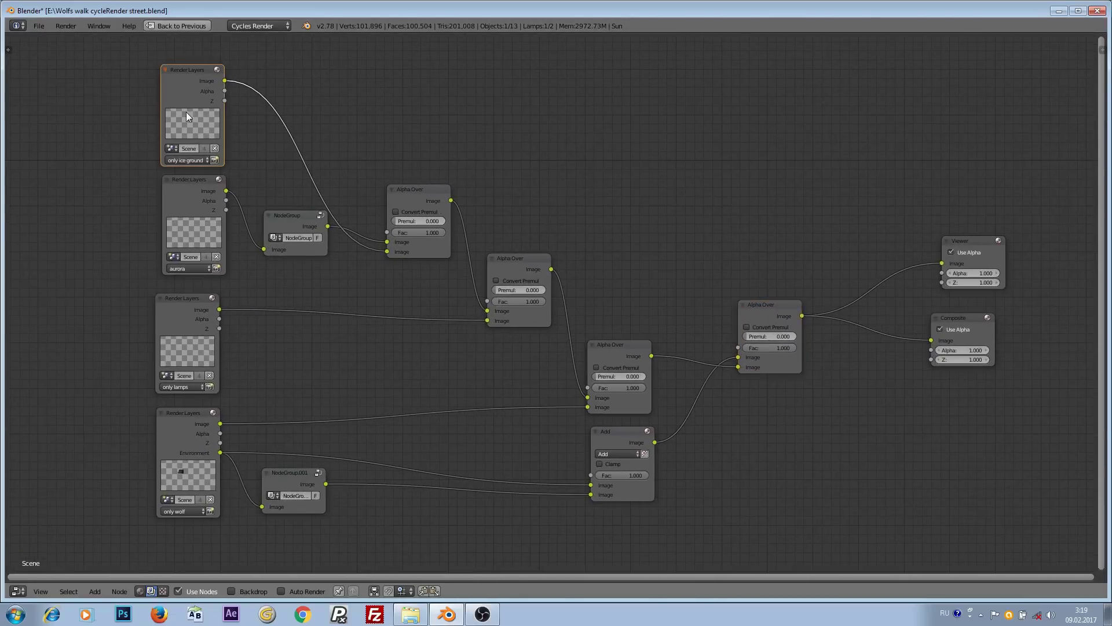
{"action": "left_click", "coordinate": [192, 194]}
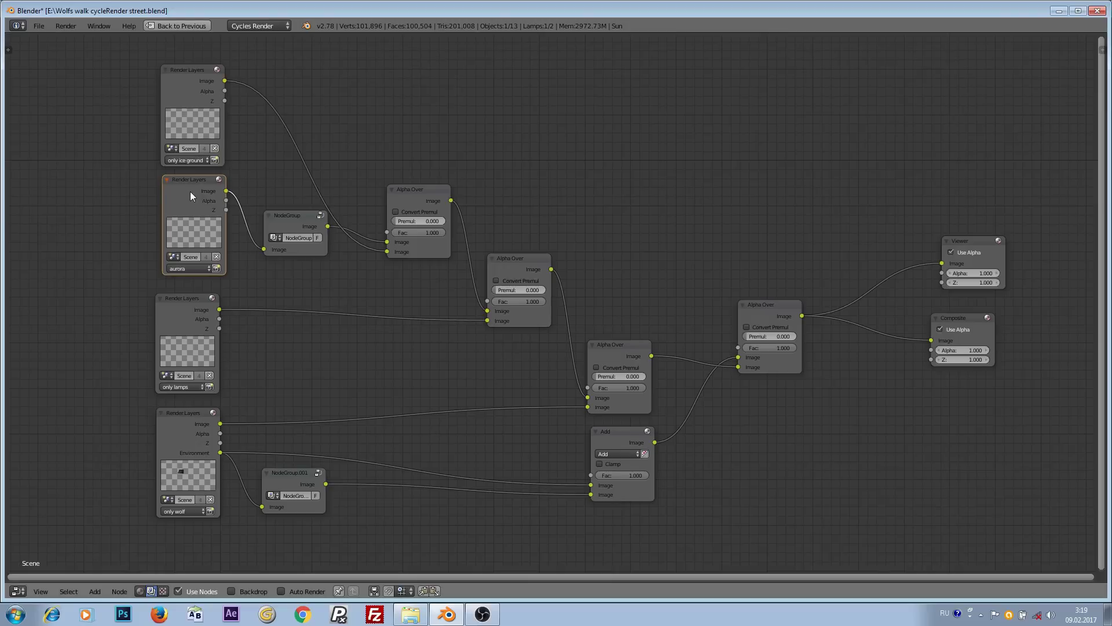
{"action": "left_click", "coordinate": [425, 190]}
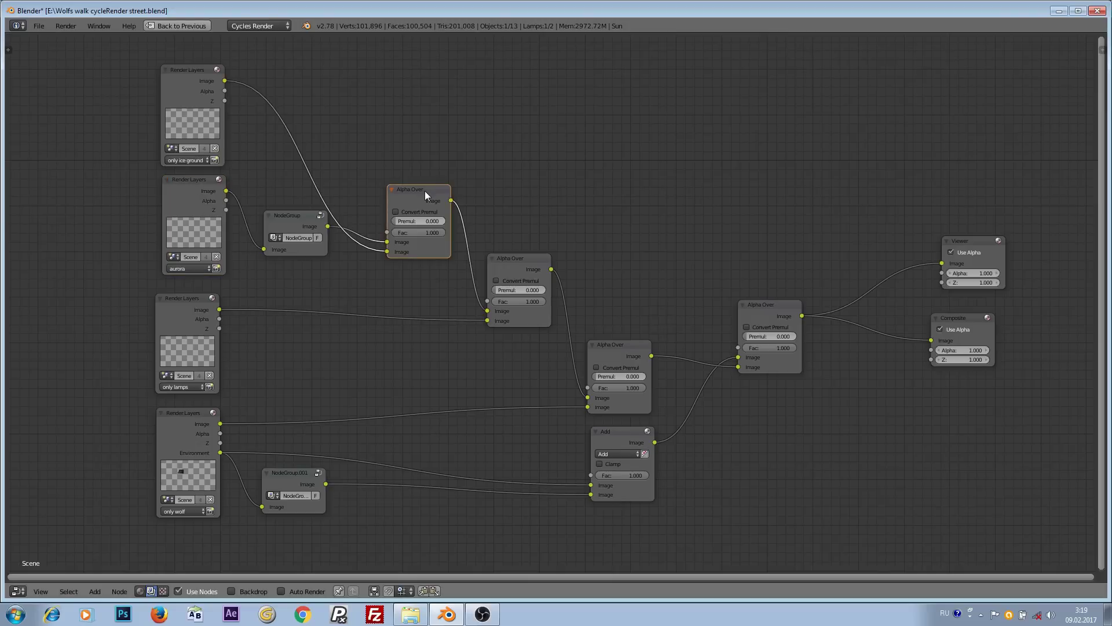
{"action": "mouse_move", "coordinate": [425, 190]}
{"action": "left_mouse_down"}
{"action": "mouse_move", "coordinate": [421, 172]}
{"action": "mouse_move", "coordinate": [435, 176]}
{"action": "left_mouse_up"}
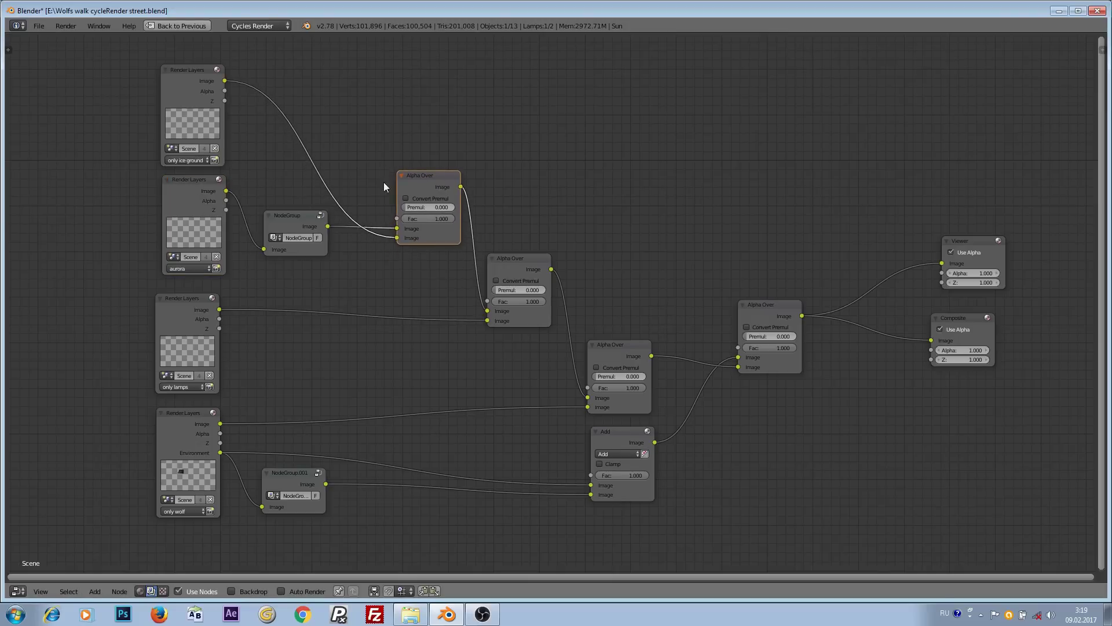
Step: Select the aurora and only lamps Render Layers nodes, and shift the Alpha Over node that adds the lamps slightly up and right
{"action": "left_click", "coordinate": [196, 189]}
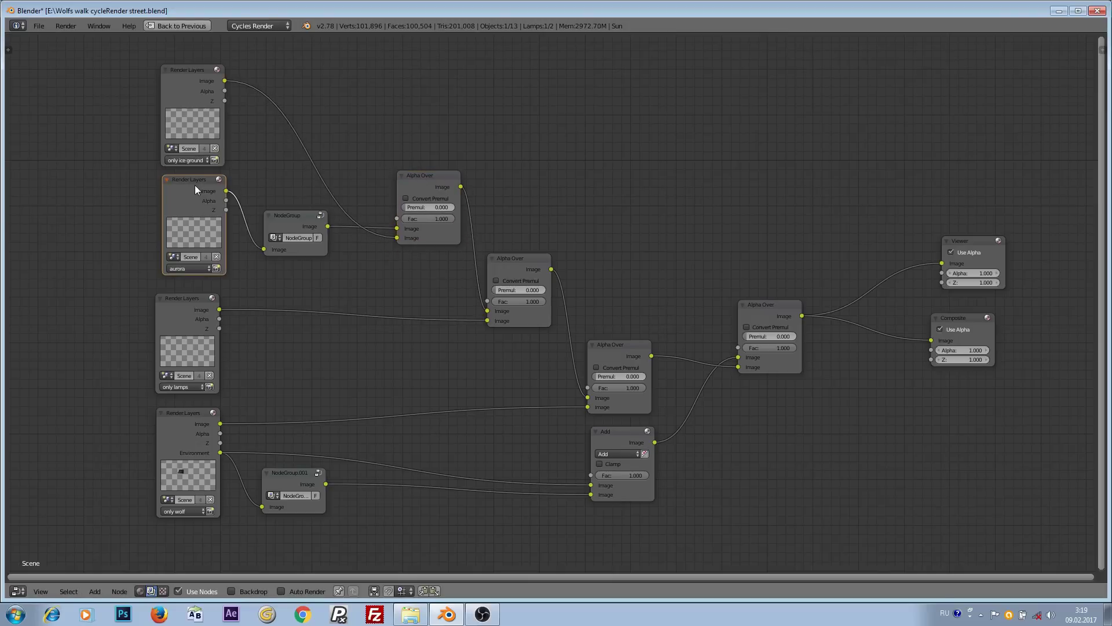
{"action": "left_click", "coordinate": [190, 329]}
{"action": "left_click_drag", "start_coordinate": [510, 265], "coordinate": [520, 254]}
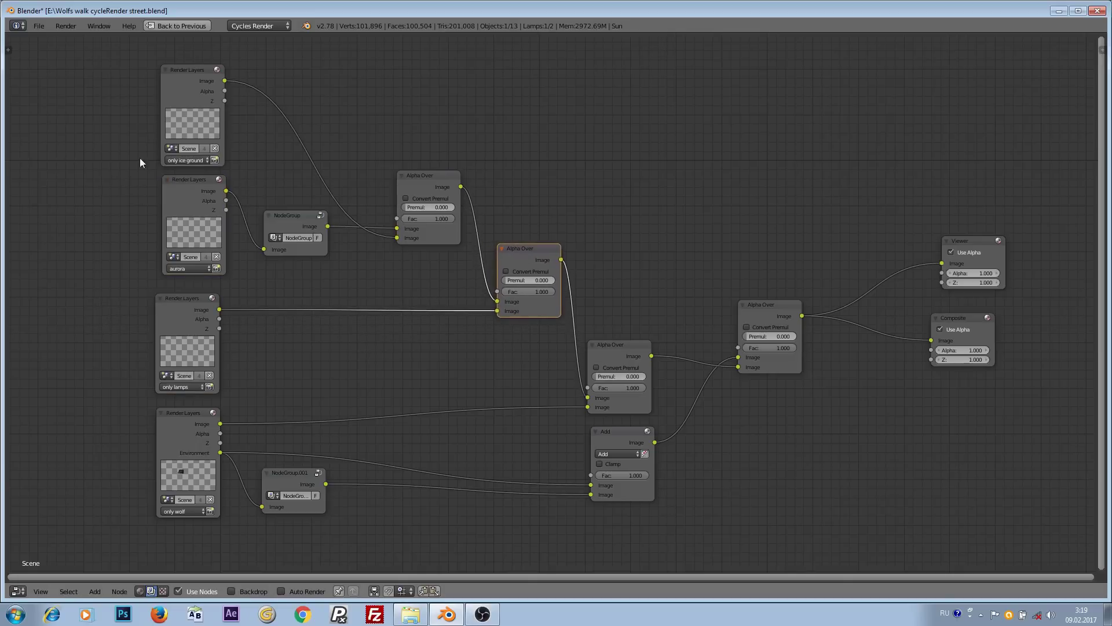
Step: Trace the Alpha Over node that adds the wolf, and shift the only wolf Render Layers node slightly left and down
{"action": "left_click", "coordinate": [194, 201]}
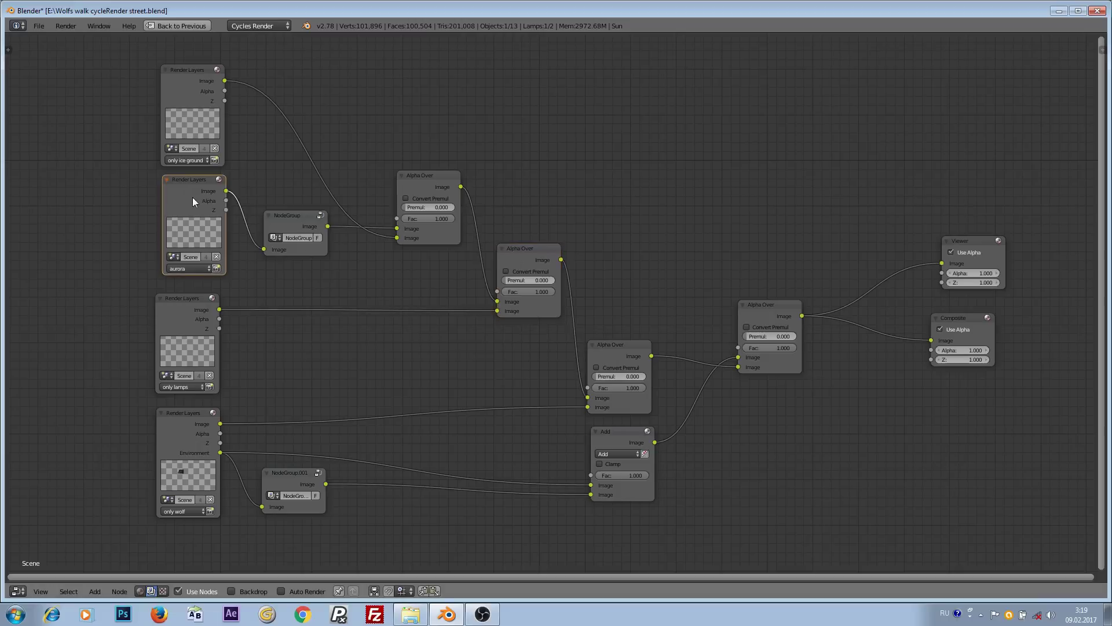
{"action": "left_click", "coordinate": [620, 350]}
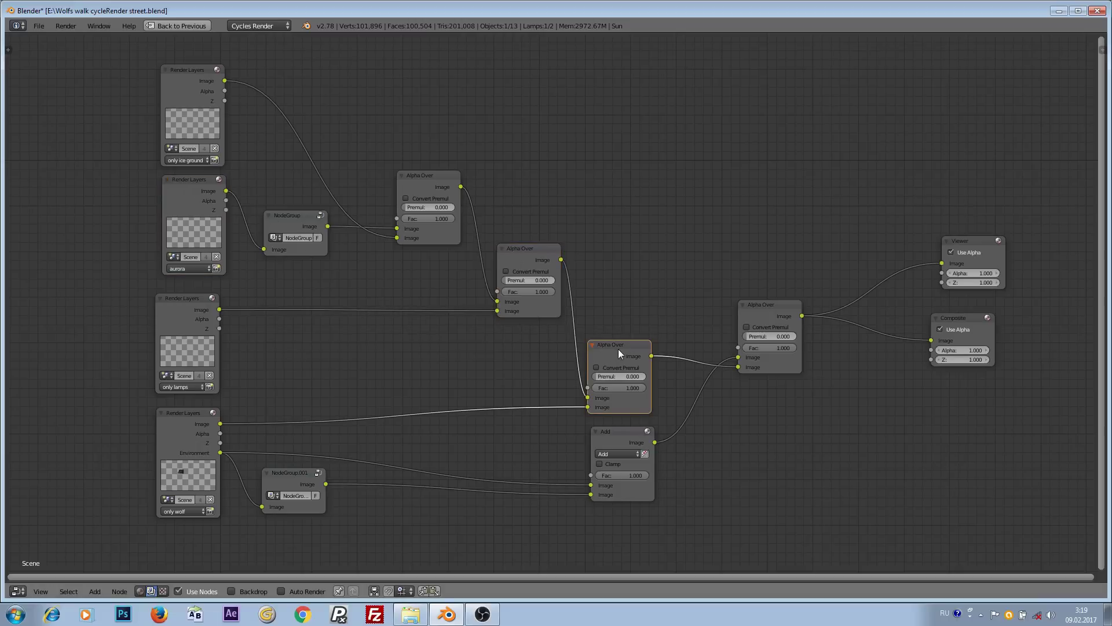
{"action": "left_click", "coordinate": [195, 426]}
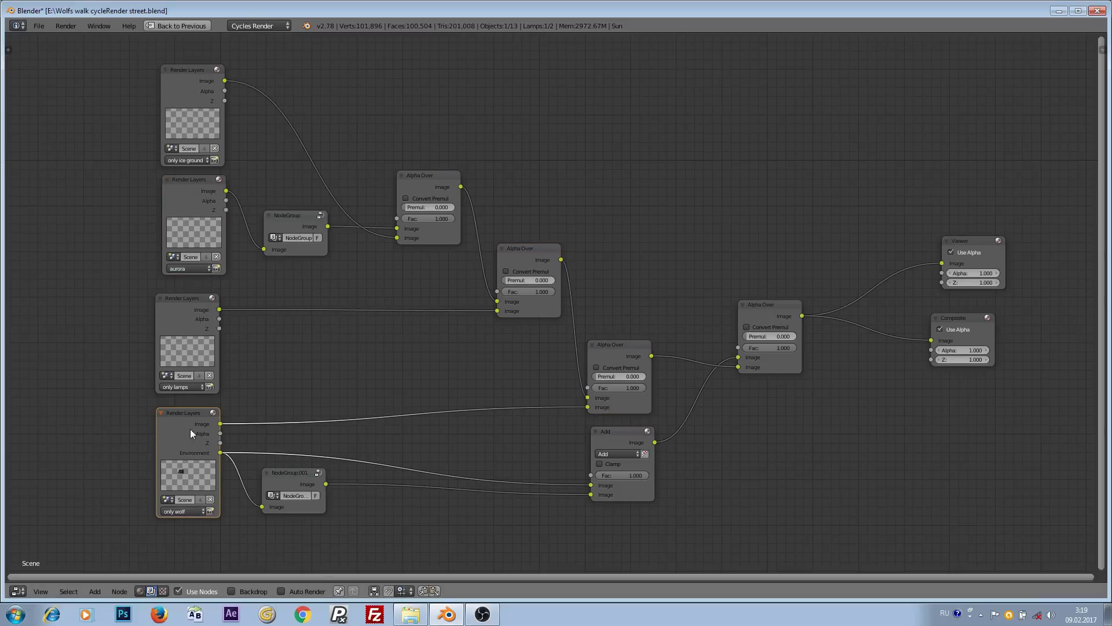
{"action": "mouse_move", "coordinate": [191, 430]}
{"action": "left_mouse_down"}
{"action": "mouse_move", "coordinate": [187, 416]}
{"action": "mouse_move", "coordinate": [182, 433]}
{"action": "left_mouse_up"}
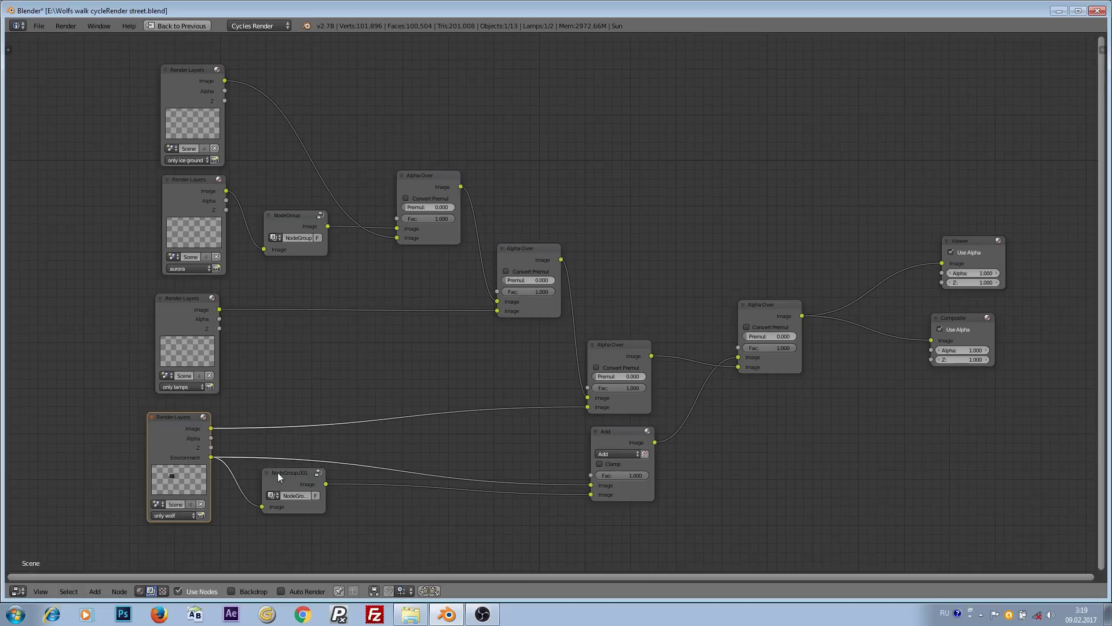
Step: Shift the NodeGroup.001 node slightly right and select the final Alpha Over node feeding the Viewer and Composite outputs
{"action": "left_click_drag", "start_coordinate": [277, 472], "coordinate": [316, 484]}
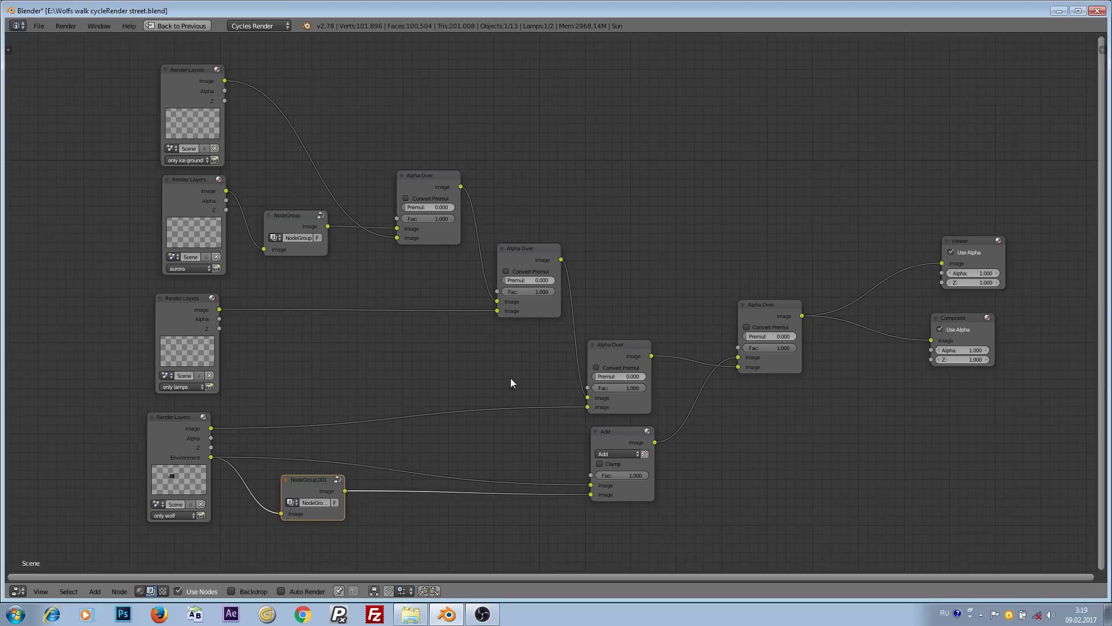
{"action": "left_click", "coordinate": [769, 311]}
{"action": "left_click", "coordinate": [969, 251]}
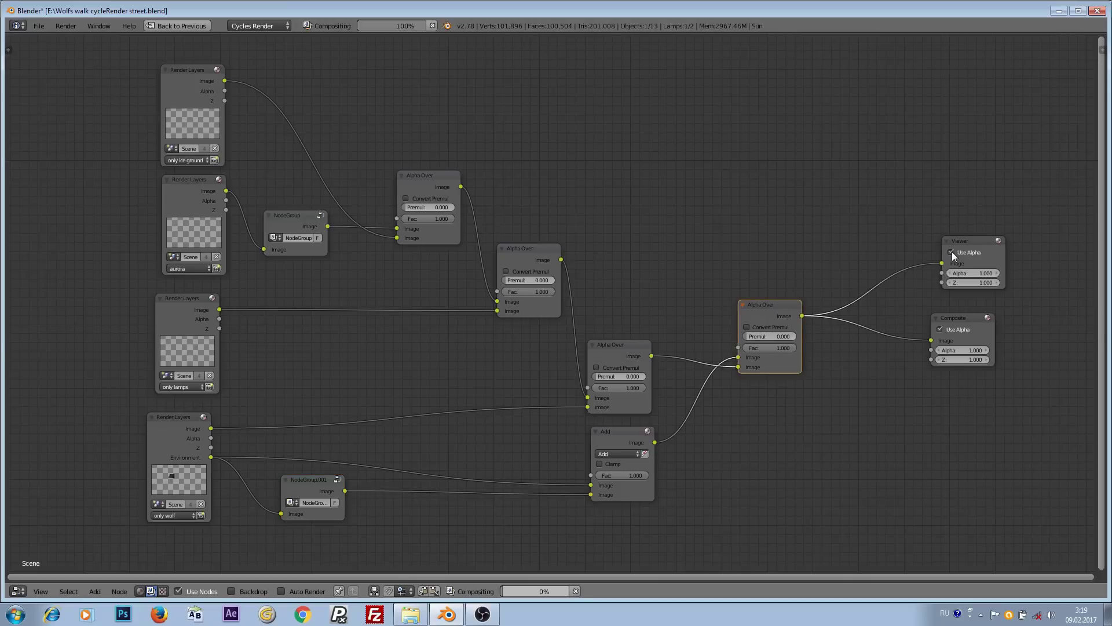
Step: Restore the split layout, render the composited camera image, and leave the full-size result view
{"action": "key", "text": "ctrl+Up"}
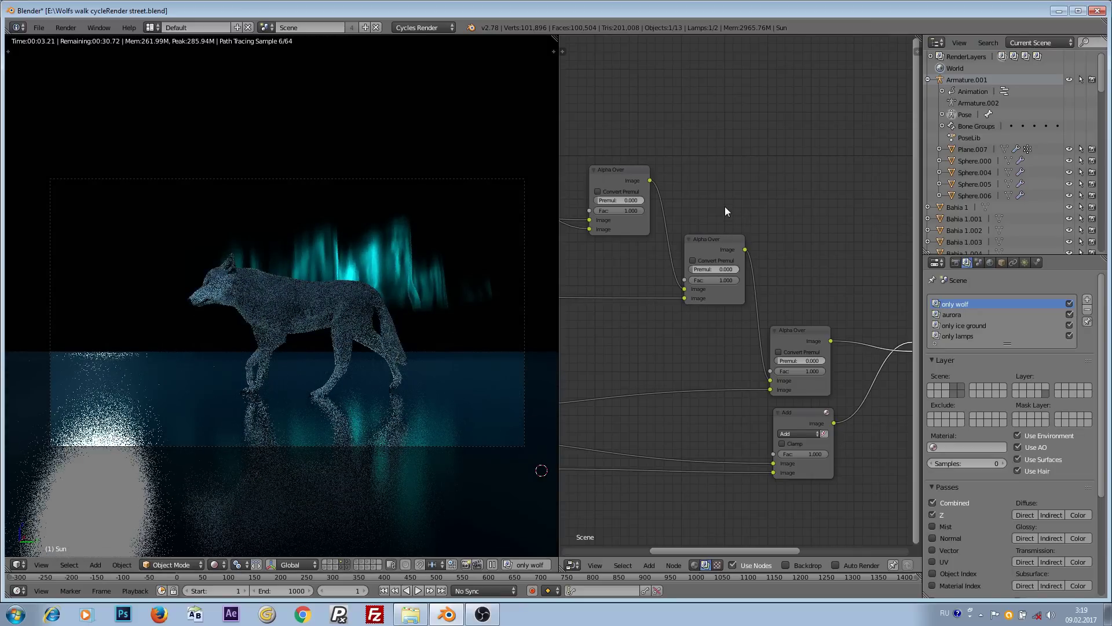
{"action": "key", "text": "F12"}
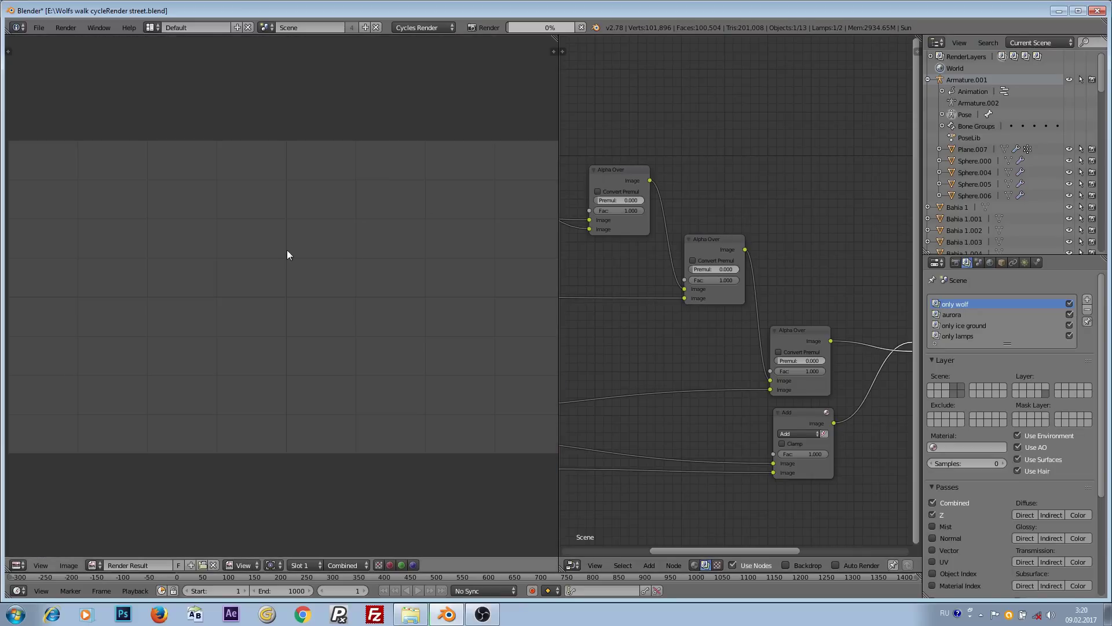
{"action": "scroll", "coordinate": [290, 248], "scroll_direction": "down", "scroll_amount": 1}
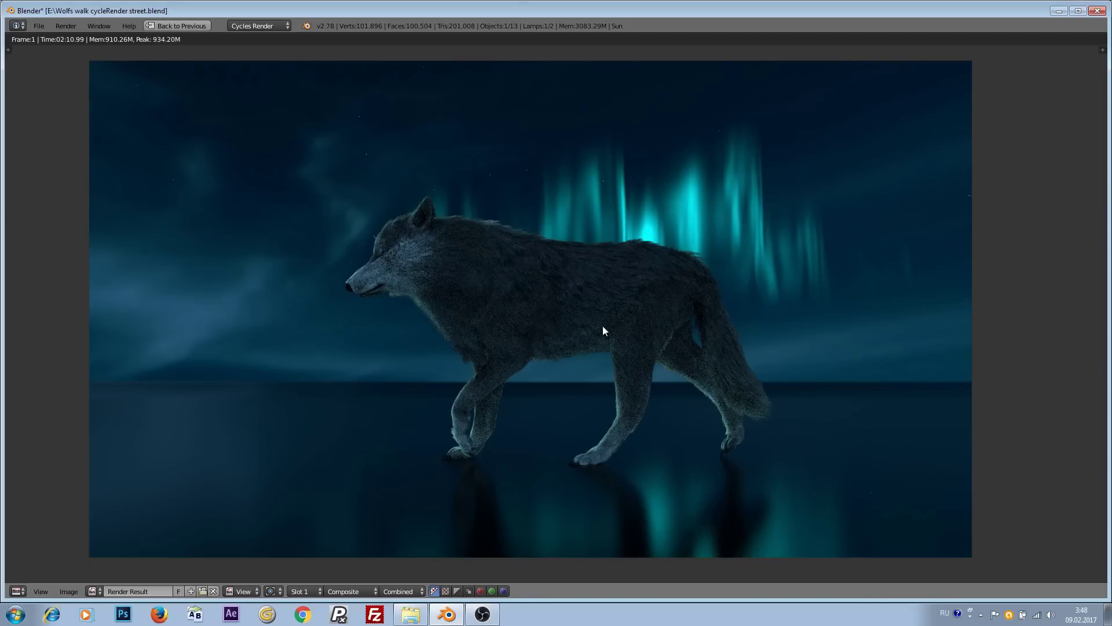
{"action": "key", "text": "Escape"}
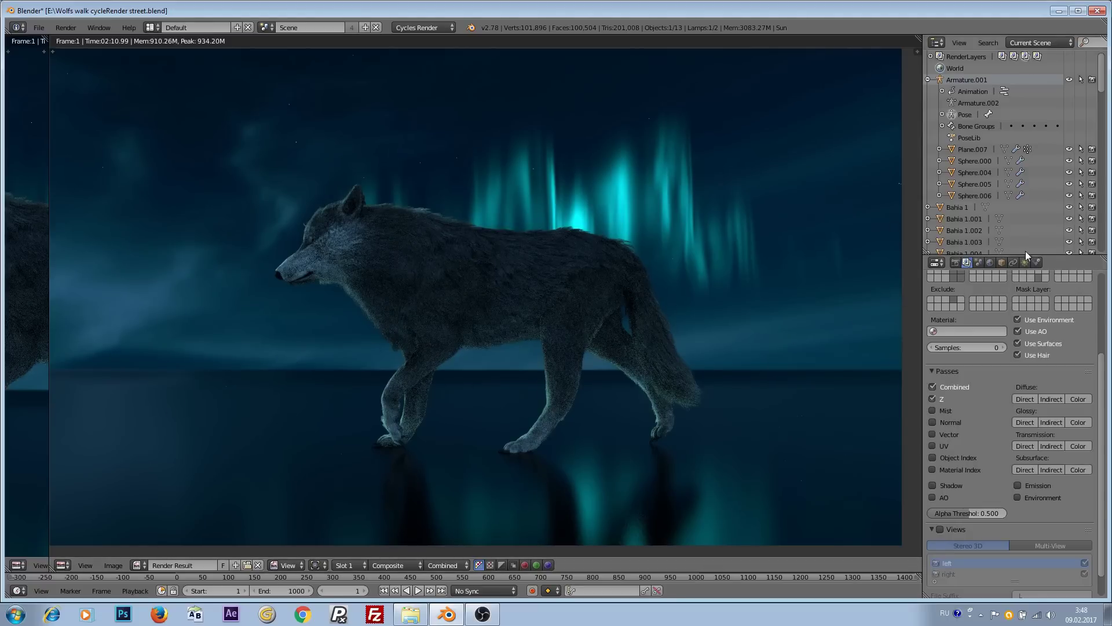
Step: Review the only ice ground render layer's Exclude setting and examine the wolf, aurora and ground reflections in the finished render
{"action": "scroll", "coordinate": [982, 348], "scroll_direction": "up", "scroll_amount": 5}
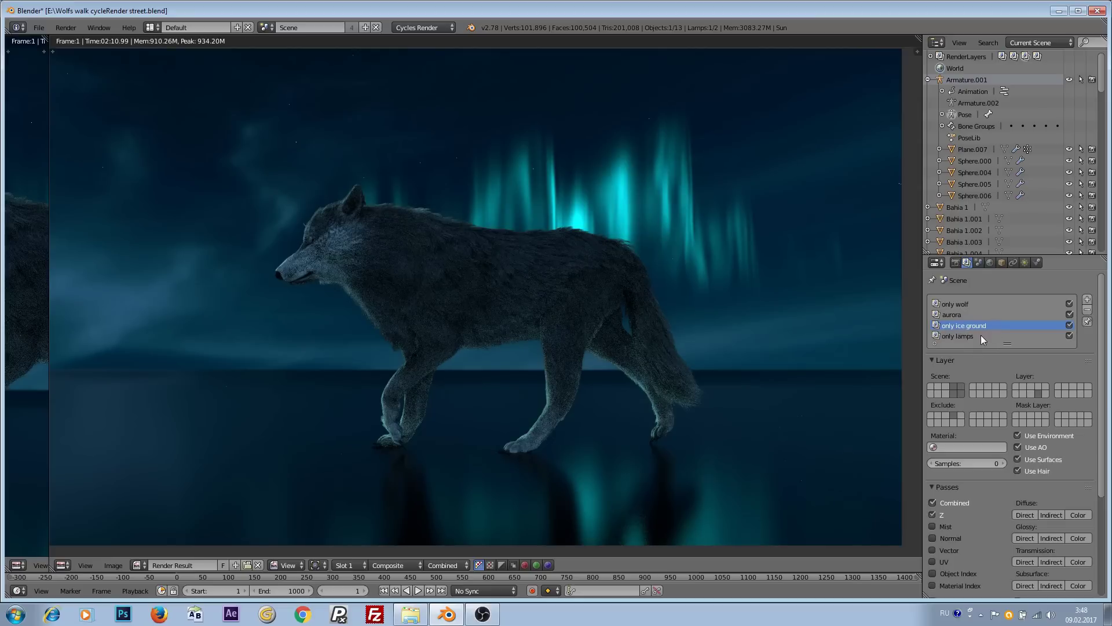
{"action": "left_click", "coordinate": [955, 415]}
{"action": "scroll", "coordinate": [453, 238], "scroll_direction": "down", "scroll_amount": 1}
{"action": "scroll", "coordinate": [453, 240], "scroll_direction": "up", "scroll_amount": 1}
{"action": "scroll", "coordinate": [453, 239], "scroll_direction": "down", "scroll_amount": 1}
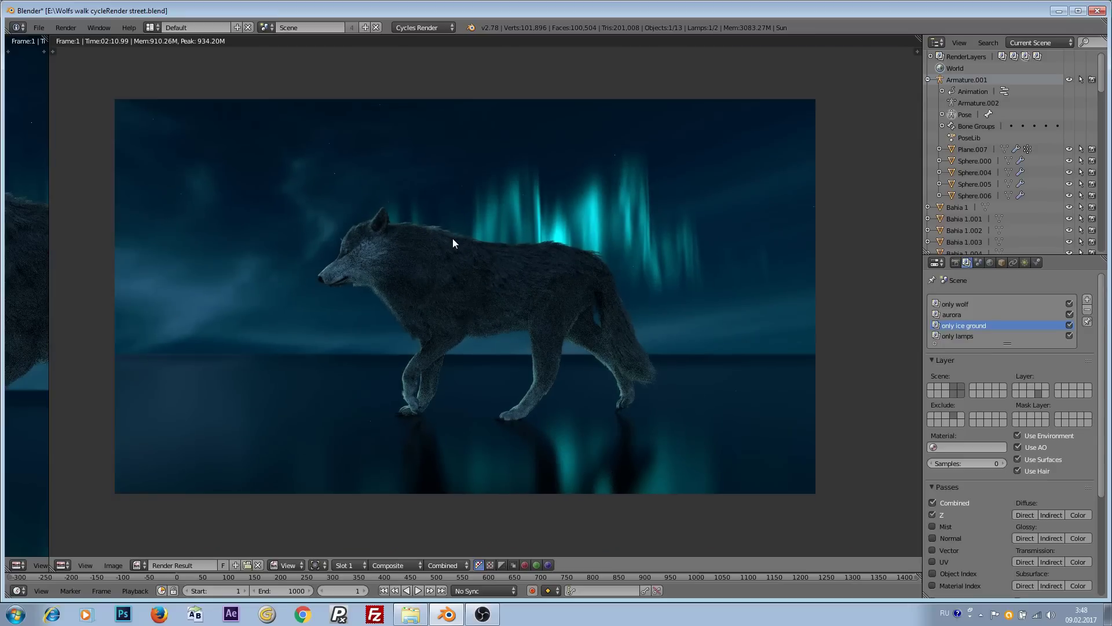
{"action": "scroll", "coordinate": [453, 239], "scroll_direction": "up", "scroll_amount": 1}
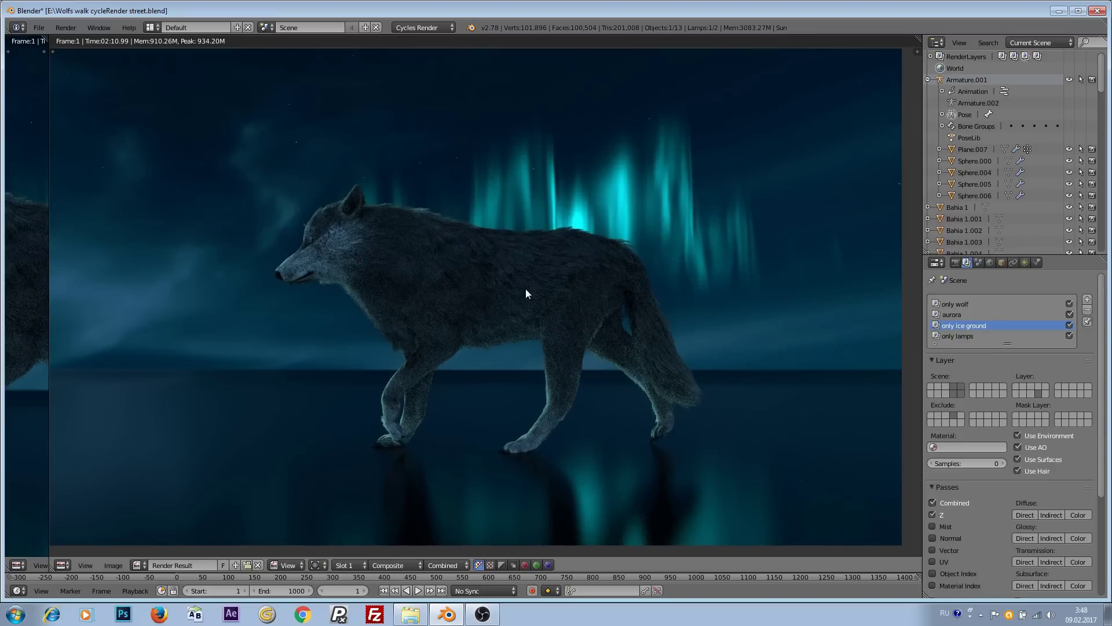
{"action": "scroll", "coordinate": [526, 292], "scroll_direction": "down", "scroll_amount": 1}
{"action": "scroll", "coordinate": [526, 293], "scroll_direction": "up", "scroll_amount": 1}
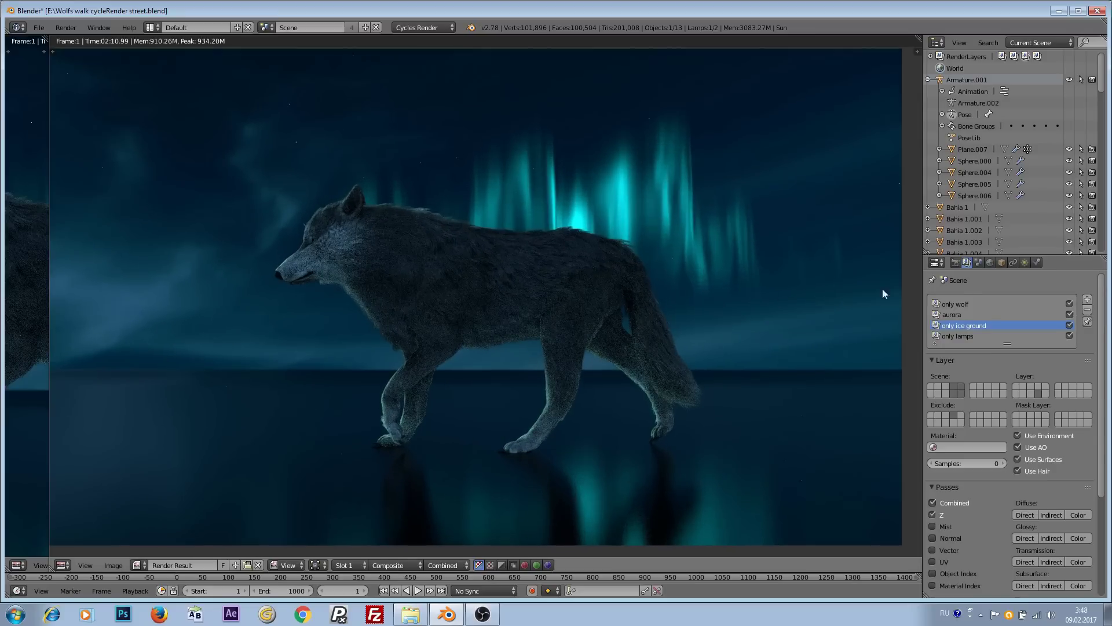
Step: Compare the only wolf, only lamps and only ice ground render layer settings with the finished wolf and aurora render
{"action": "left_click", "coordinate": [958, 303]}
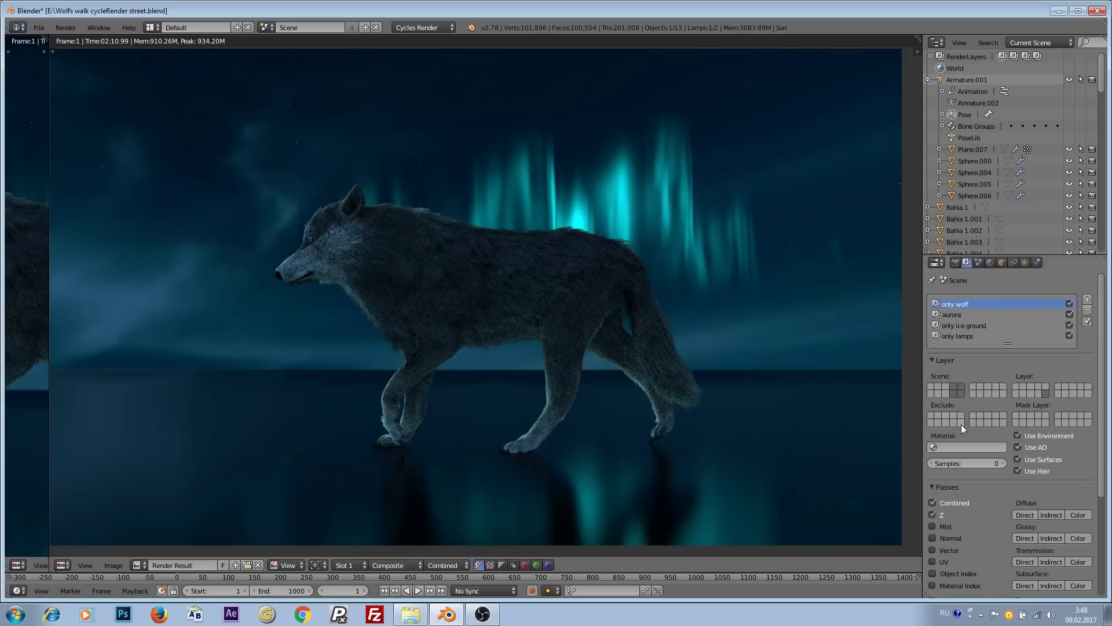
{"action": "scroll", "coordinate": [482, 304], "scroll_direction": "down", "scroll_amount": 1}
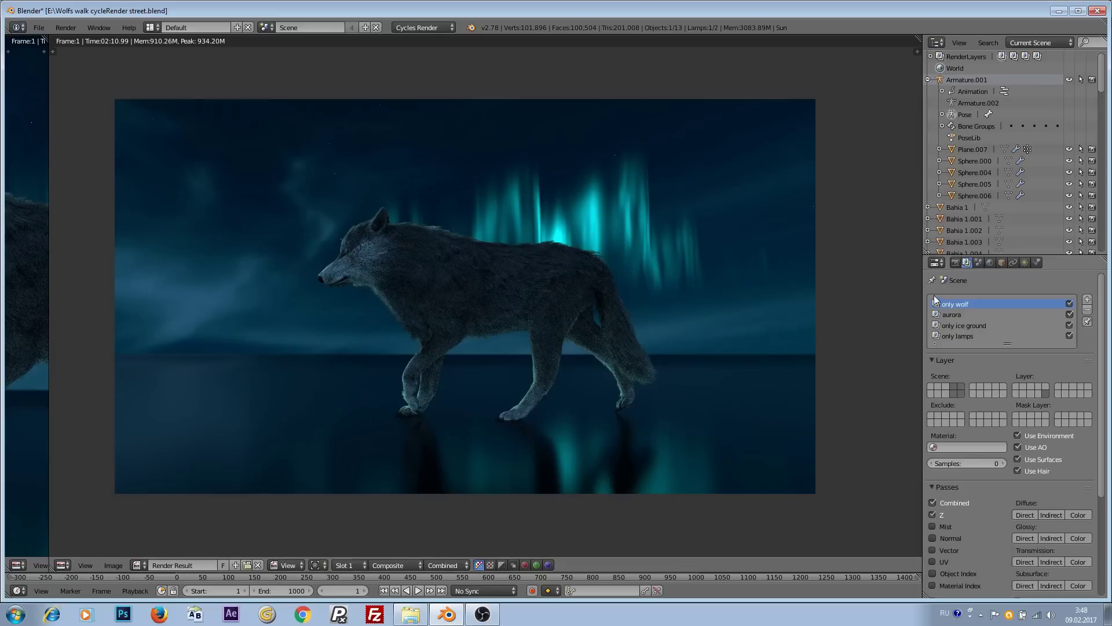
{"action": "scroll", "coordinate": [428, 252], "scroll_direction": "up", "scroll_amount": 1}
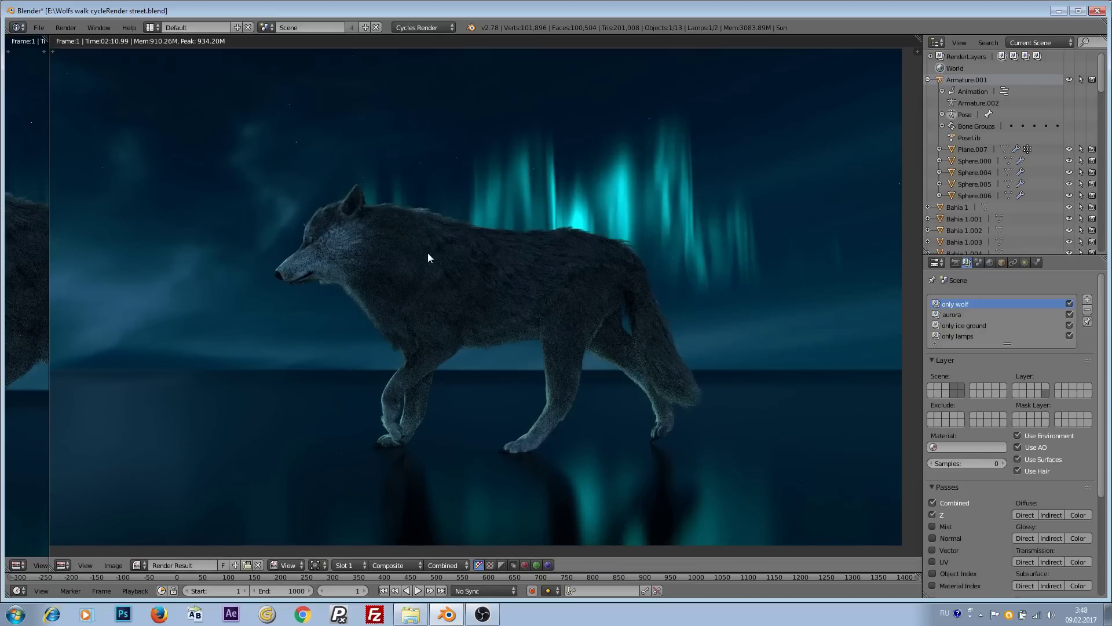
{"action": "left_click", "coordinate": [956, 337]}
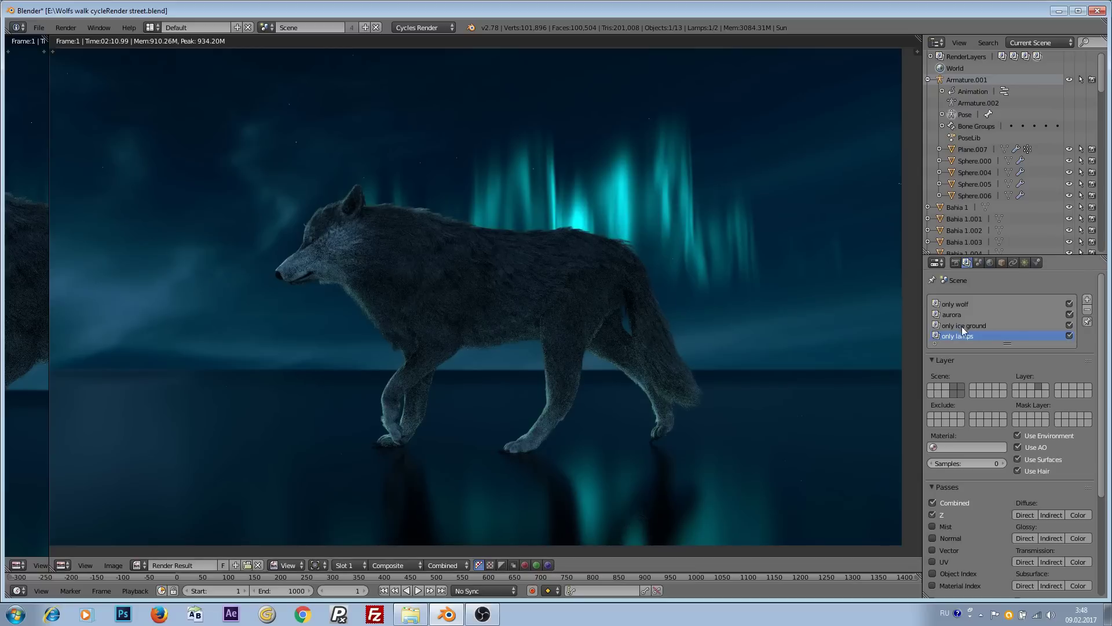
{"action": "left_click", "coordinate": [962, 326]}
{"action": "scroll", "coordinate": [669, 350], "scroll_direction": "down", "scroll_amount": 1}
{"action": "scroll", "coordinate": [668, 350], "scroll_direction": "up", "scroll_amount": 1}
{"action": "scroll", "coordinate": [481, 363], "scroll_direction": "down", "scroll_amount": 1}
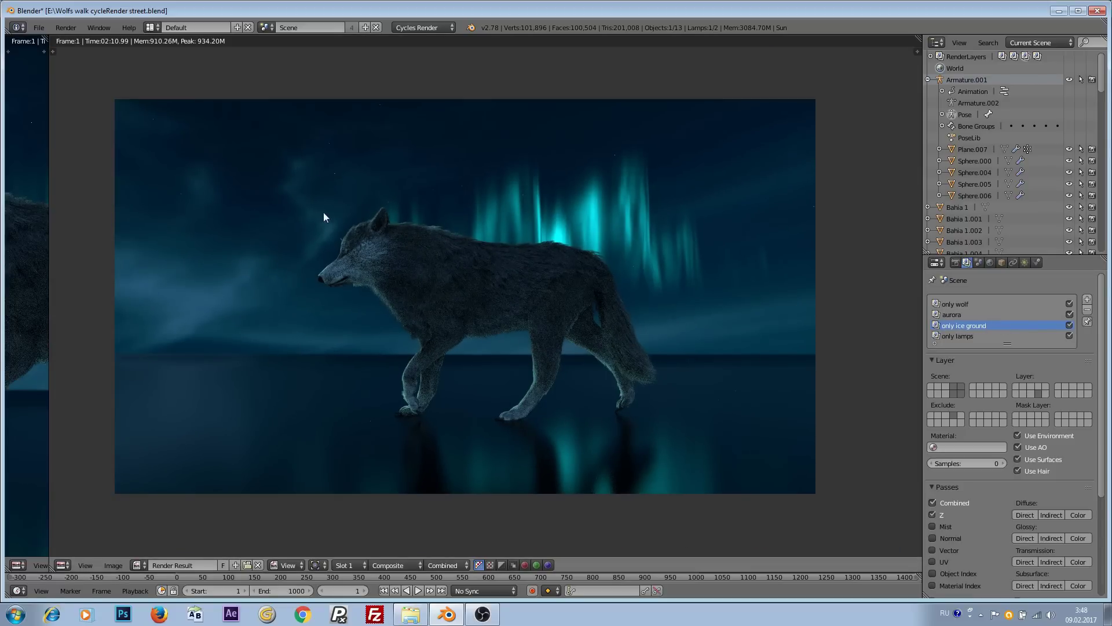
{"action": "scroll", "coordinate": [527, 235], "scroll_direction": "up", "scroll_amount": 1}
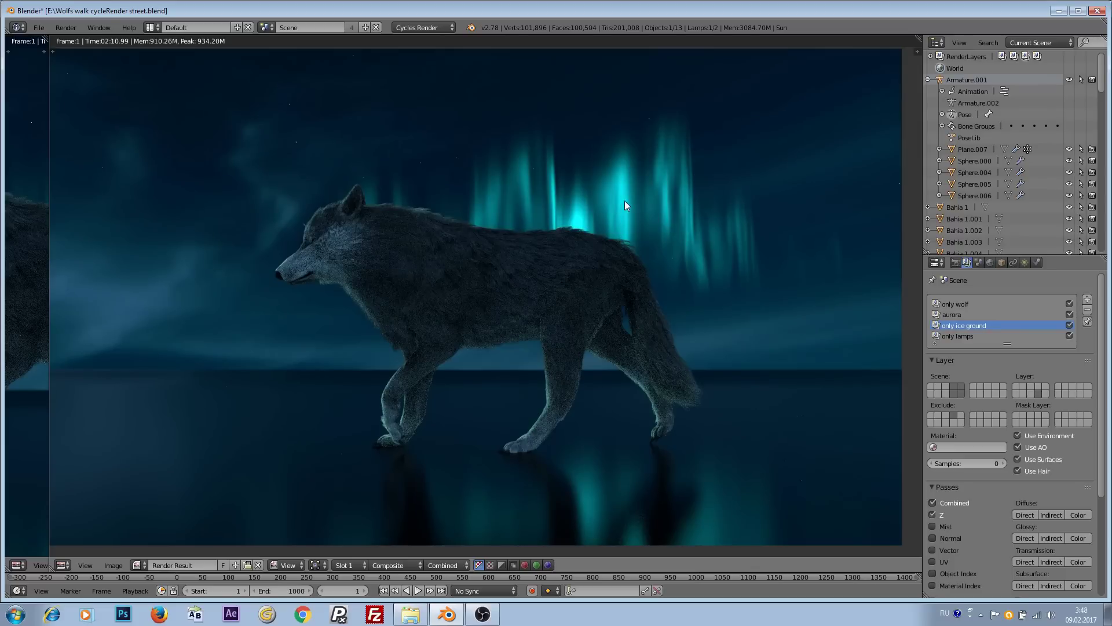
{"action": "scroll", "coordinate": [497, 276], "scroll_direction": "down", "scroll_amount": 1}
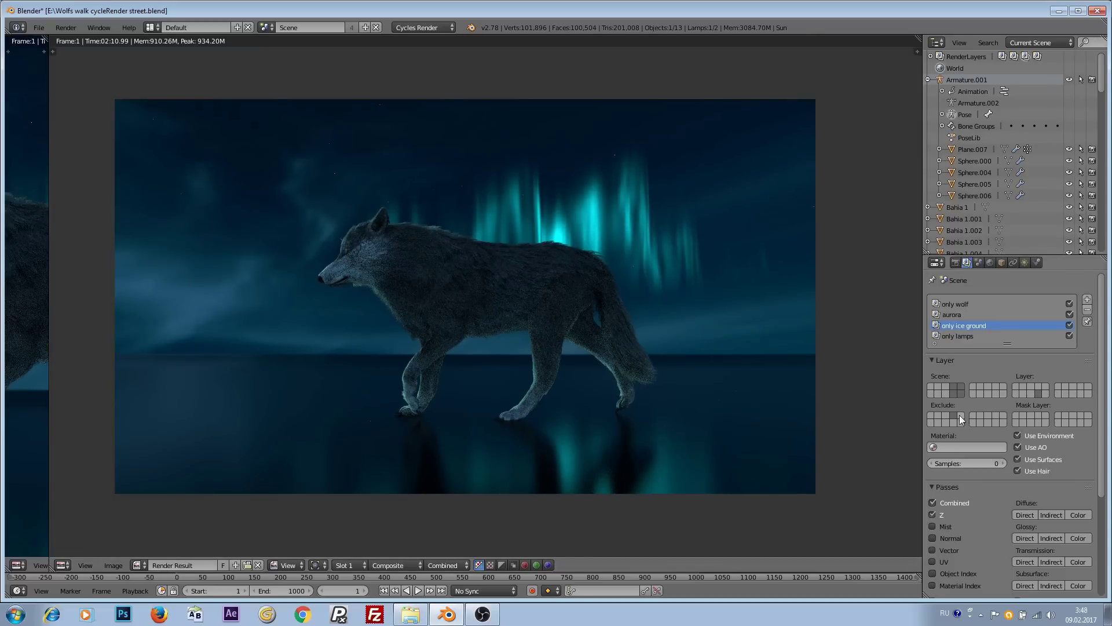
{"action": "left_click", "coordinate": [958, 336]}
{"action": "left_click", "coordinate": [958, 325]}
{"action": "scroll", "coordinate": [425, 371], "scroll_direction": "up", "scroll_amount": 1}
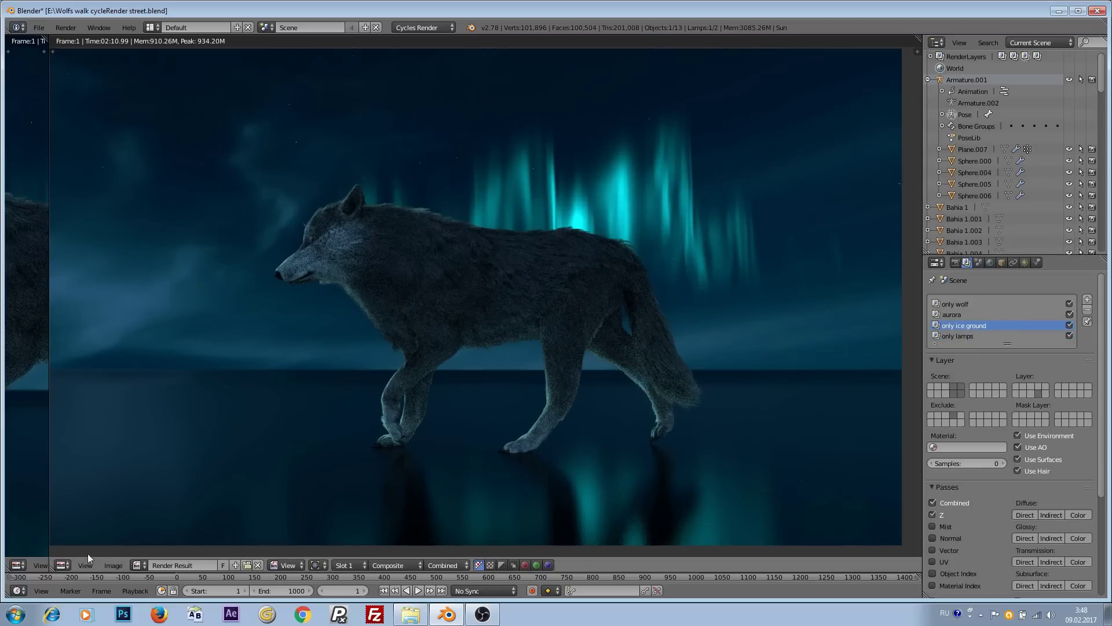
Step: View the render result separately for the only wolf, aurora, only ice ground and only lamps layers, ending on only ice ground
{"action": "left_click", "coordinate": [66, 569]}
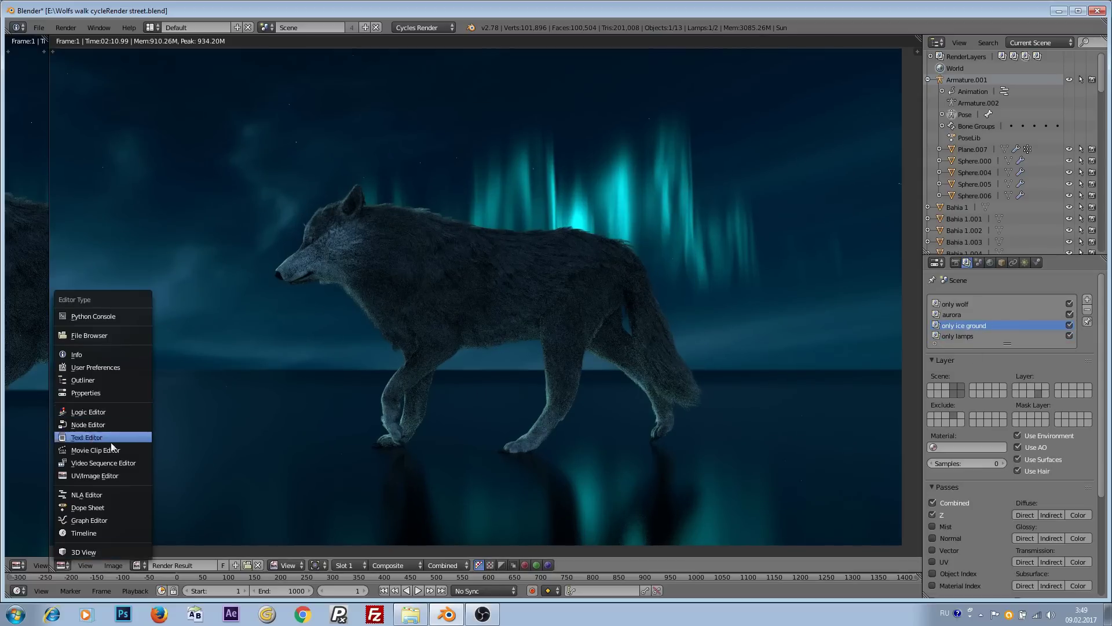
{"action": "left_click", "coordinate": [394, 571]}
{"action": "left_click", "coordinate": [390, 540]}
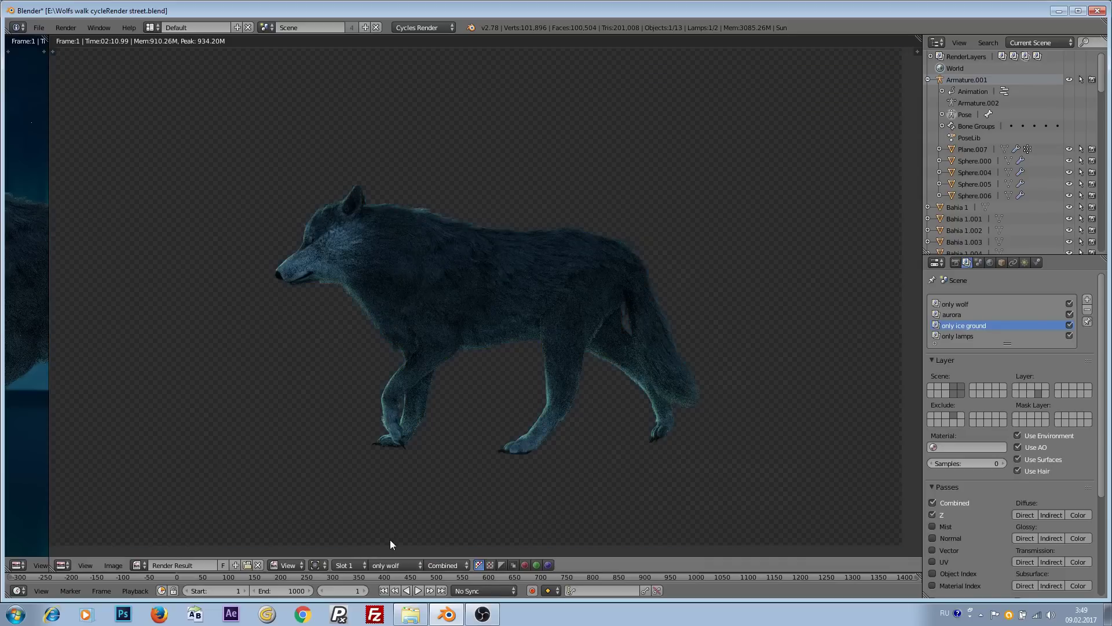
{"action": "left_click", "coordinate": [396, 565]}
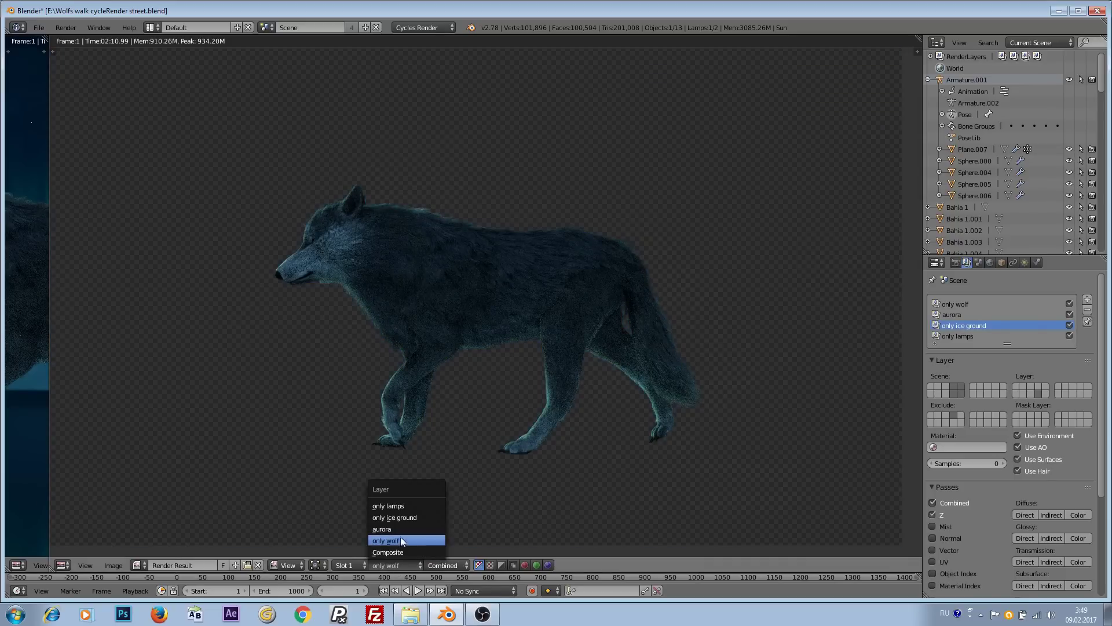
{"action": "left_click", "coordinate": [399, 528]}
{"action": "left_click", "coordinate": [397, 563]}
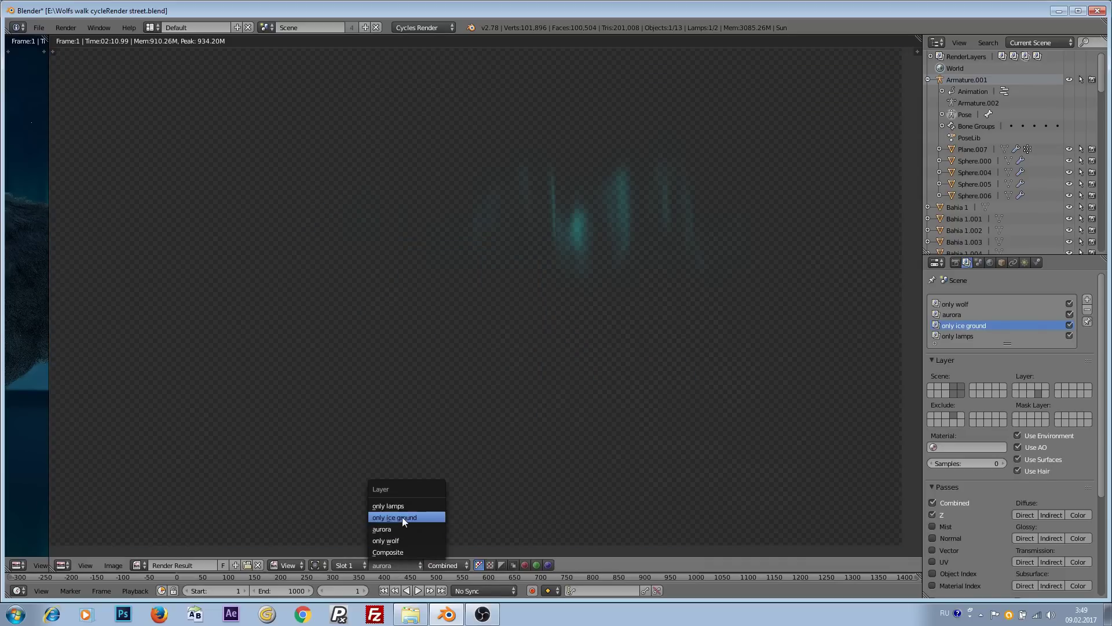
{"action": "left_click", "coordinate": [402, 517]}
{"action": "left_click", "coordinate": [399, 565]}
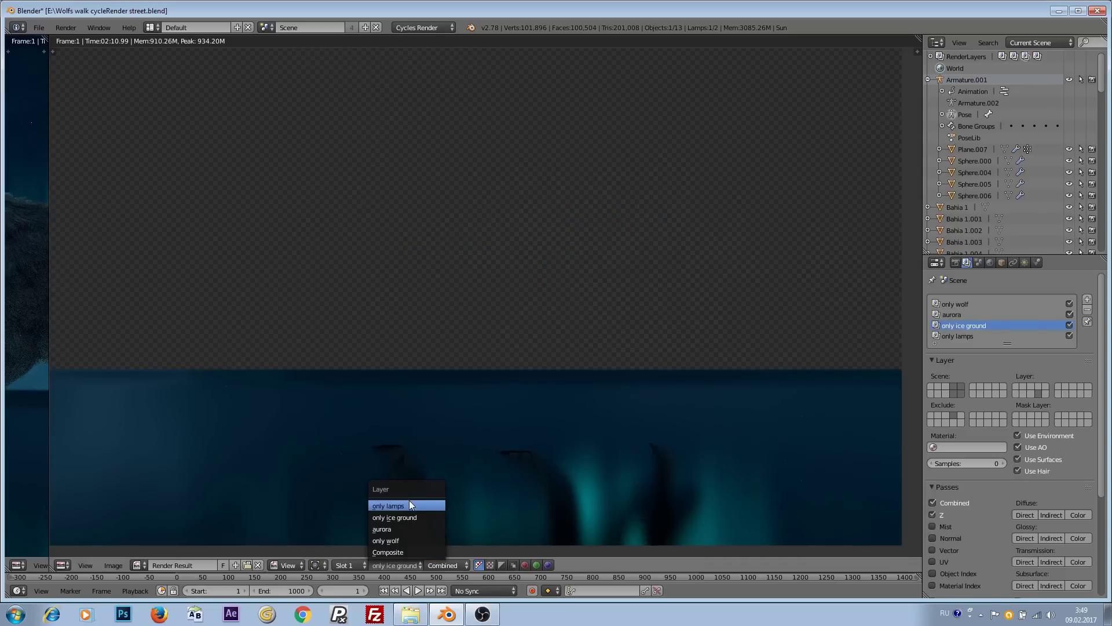
{"action": "left_click", "coordinate": [410, 505]}
{"action": "left_click", "coordinate": [396, 566]}
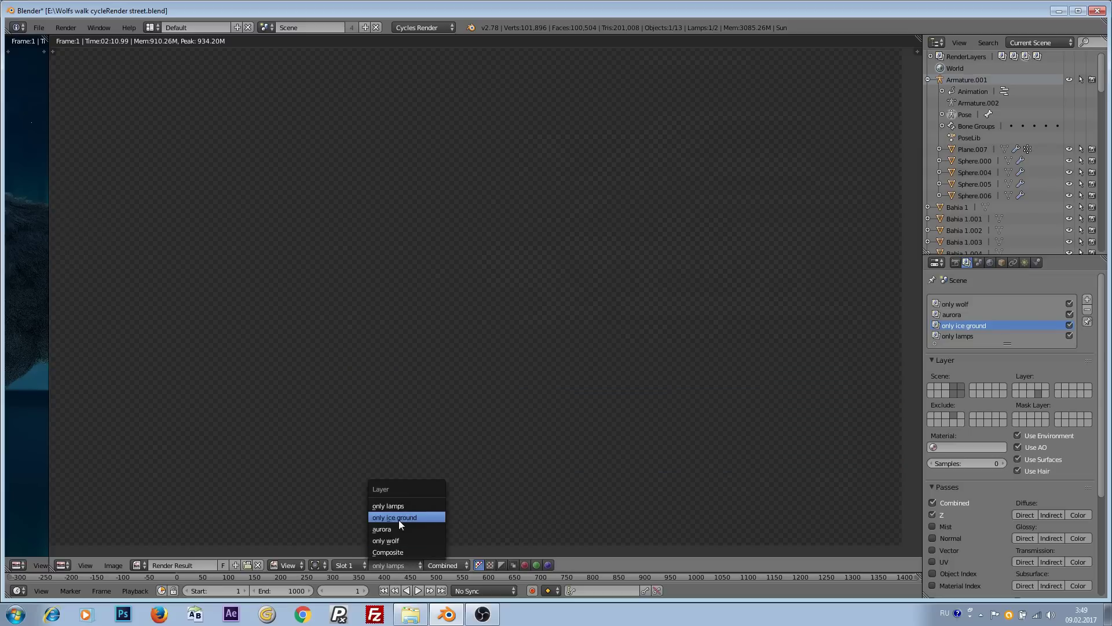
{"action": "left_click", "coordinate": [401, 517]}
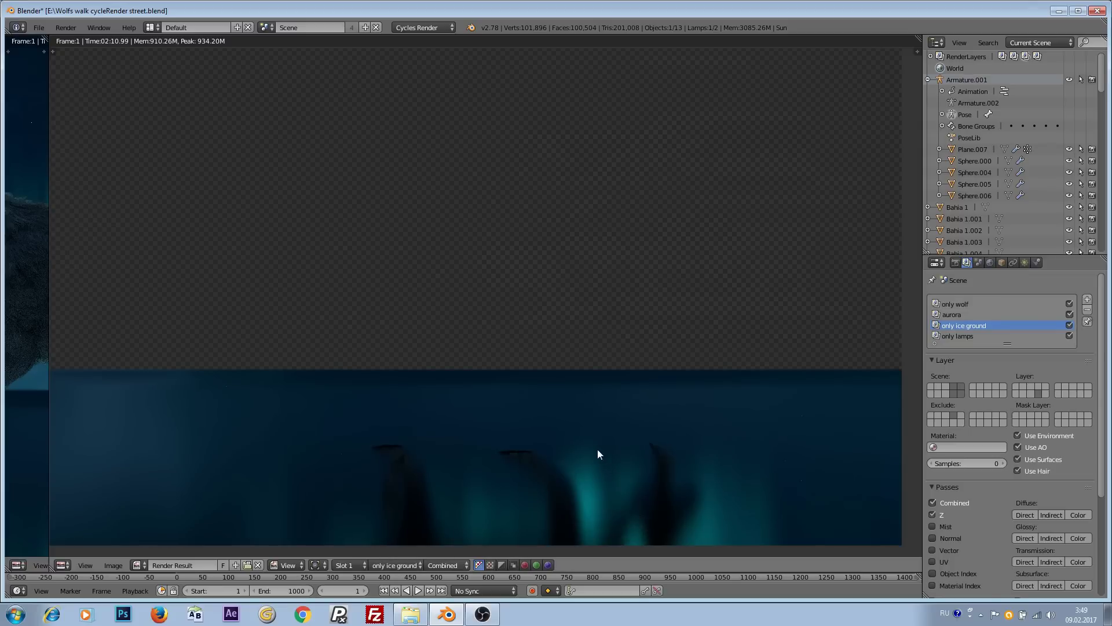
{"action": "middle_click_drag", "start_coordinate": [599, 455], "coordinate": [591, 422]}
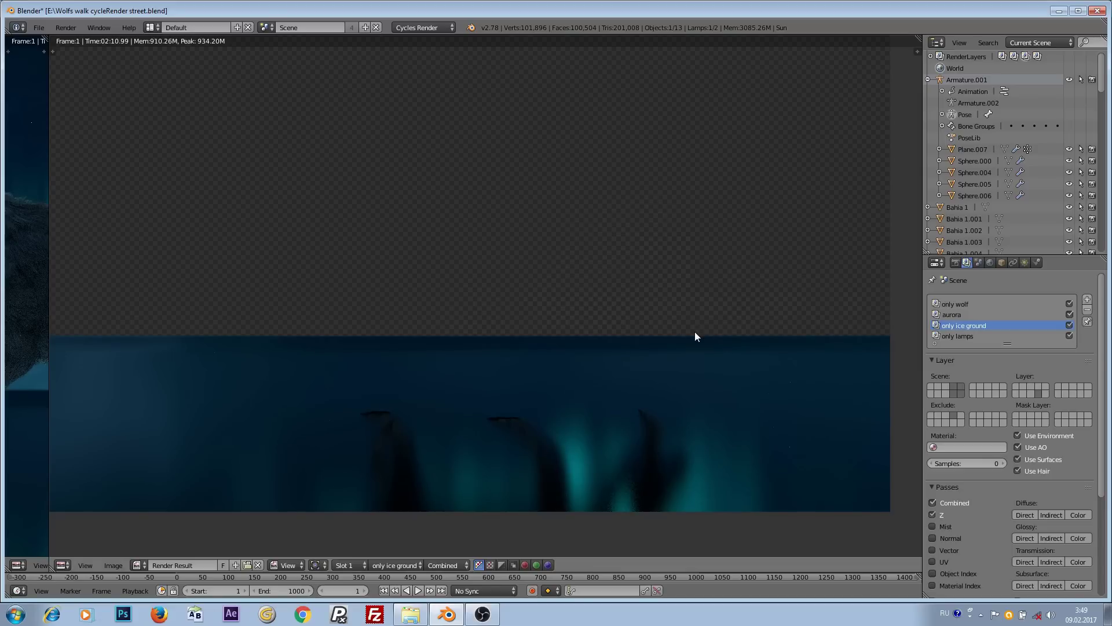
Step: Enable the Glossy Direct, Indirect and Color passes for the only ice ground render layer
{"action": "scroll", "coordinate": [1028, 482], "scroll_direction": "down", "scroll_amount": 3}
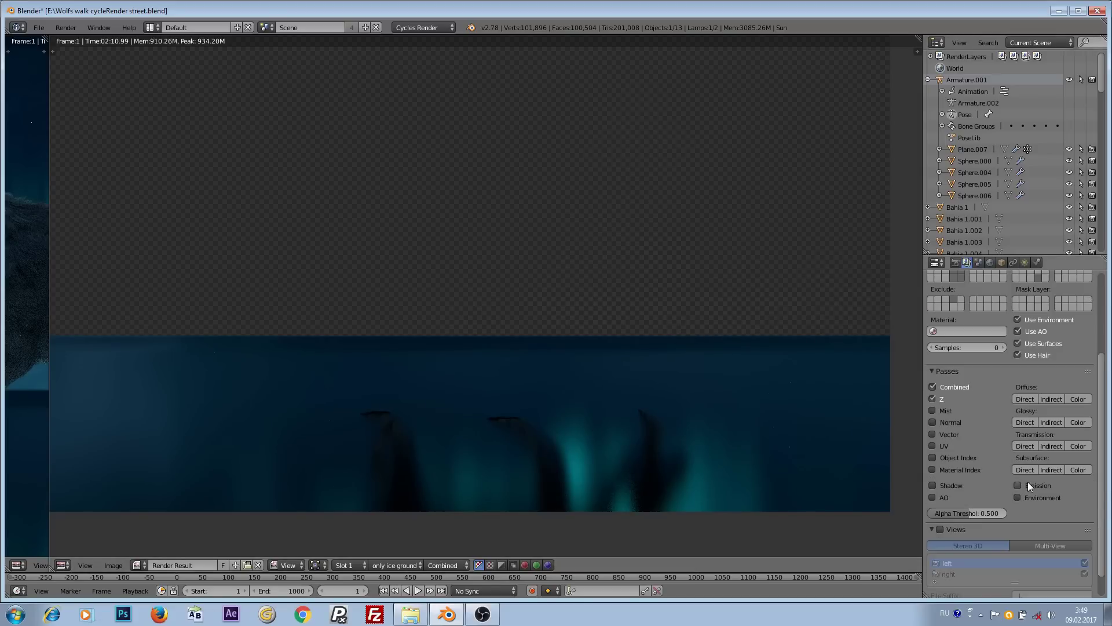
{"action": "scroll", "coordinate": [1028, 481], "scroll_direction": "up", "scroll_amount": 3}
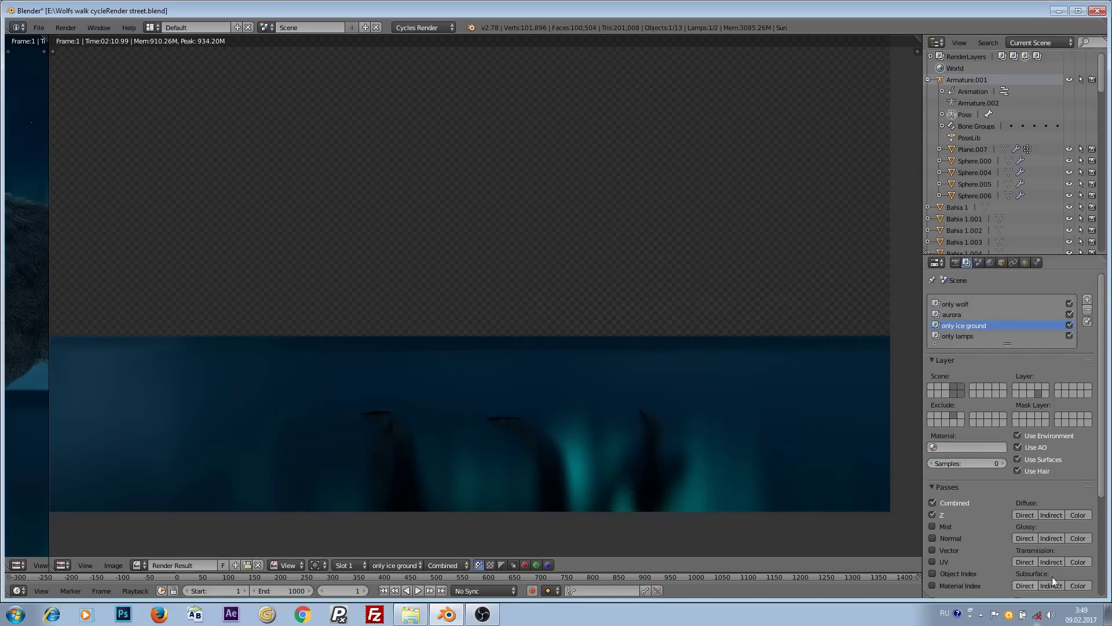
{"action": "scroll", "coordinate": [1032, 556], "scroll_direction": "down", "scroll_amount": 1}
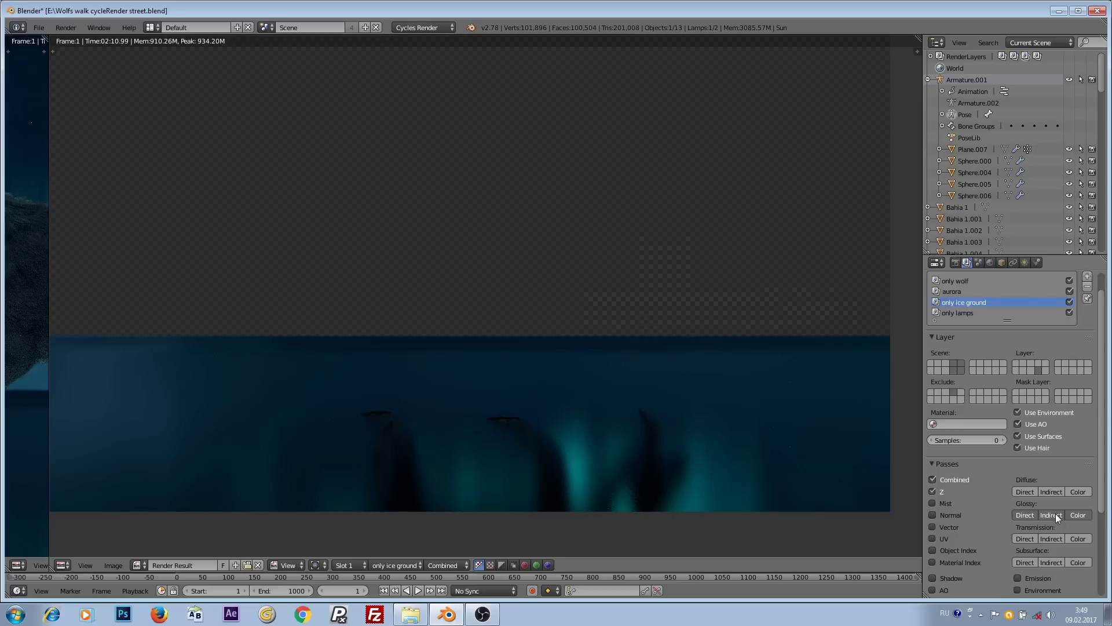
{"action": "left_click_drag", "start_coordinate": [1056, 513], "coordinate": [1087, 516]}
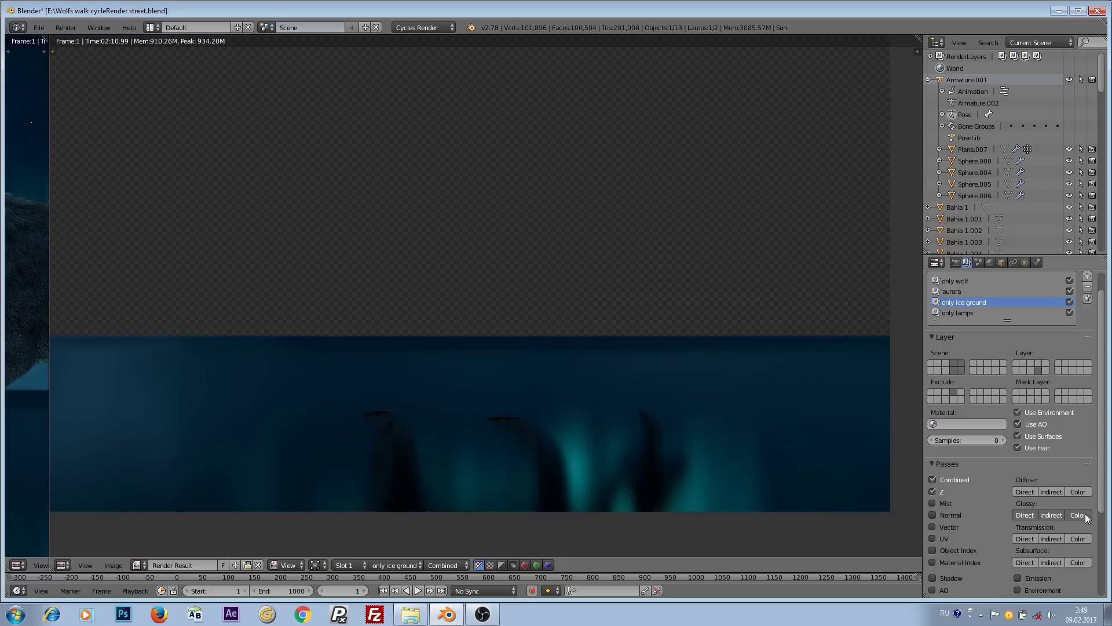
Step: Return to the compositing node setup and move the only ice ground Render Layers node far left, clear of the other nodes
{"action": "left_click", "coordinate": [62, 565]}
{"action": "left_click", "coordinate": [93, 425]}
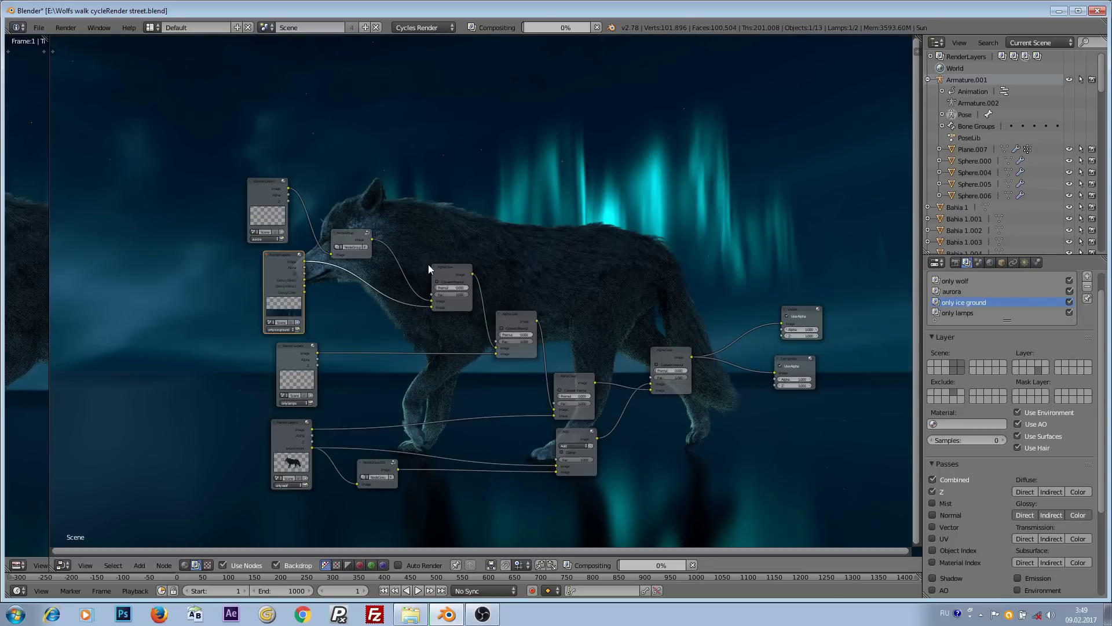
{"action": "scroll", "coordinate": [429, 267], "scroll_direction": "up", "scroll_amount": 2}
{"action": "middle_click_drag", "start_coordinate": [452, 268], "coordinate": [613, 272], "text": "shift"}
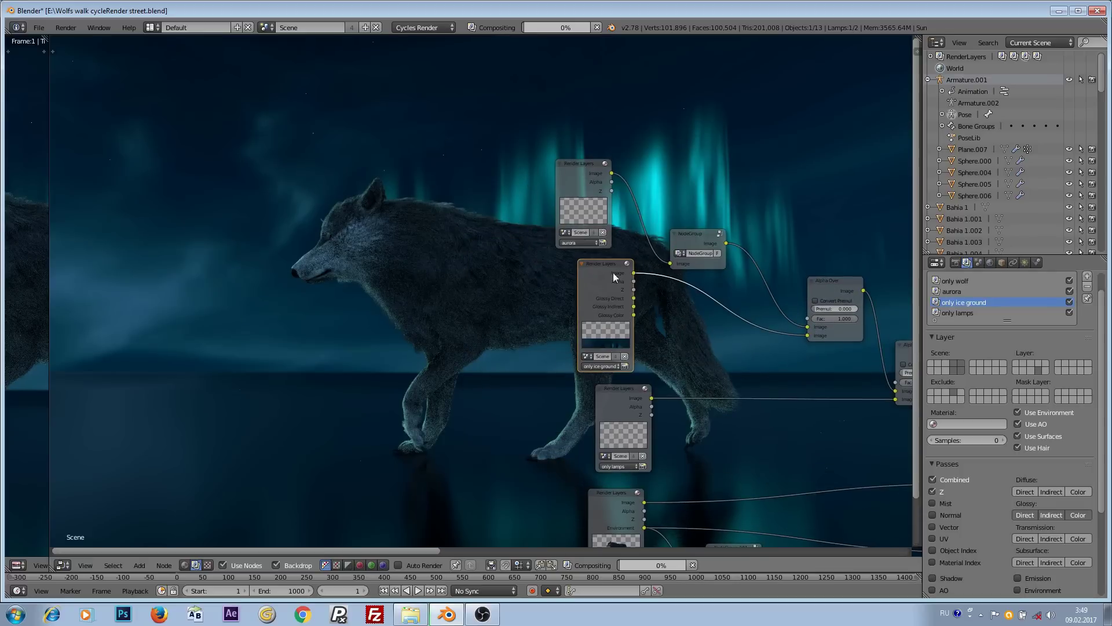
{"action": "left_click_drag", "start_coordinate": [591, 283], "coordinate": [245, 220]}
{"action": "middle_click_drag", "start_coordinate": [245, 220], "coordinate": [354, 219]}
{"action": "scroll", "coordinate": [480, 249], "scroll_direction": "down", "scroll_amount": 2}
{"action": "scroll", "coordinate": [581, 250], "scroll_direction": "up", "scroll_amount": 2}
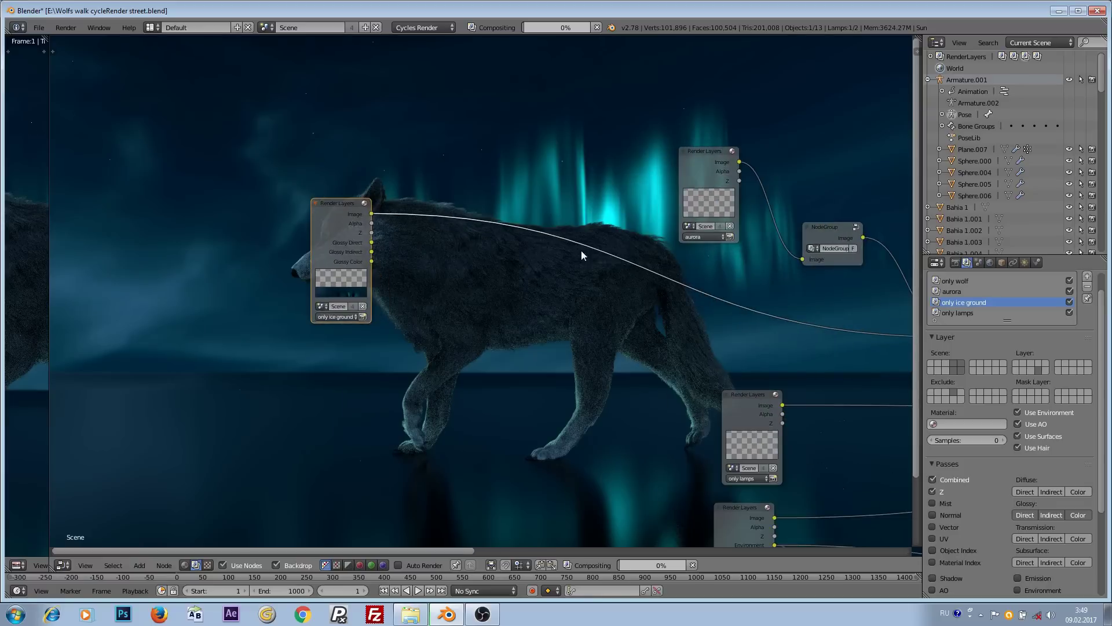
{"action": "middle_click_drag", "start_coordinate": [581, 251], "coordinate": [512, 226]}
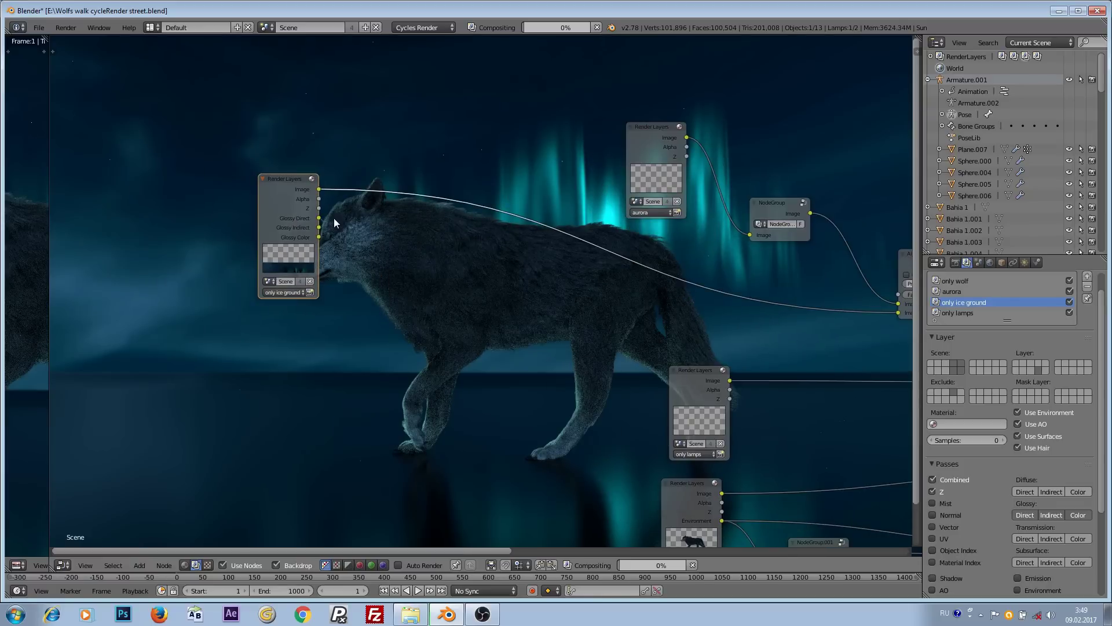
{"action": "left_click_drag", "start_coordinate": [253, 190], "coordinate": [152, 168]}
Step: Add a Mix node just to the right of the only ice ground Render Layers node
{"action": "key", "text": "shift+a"}
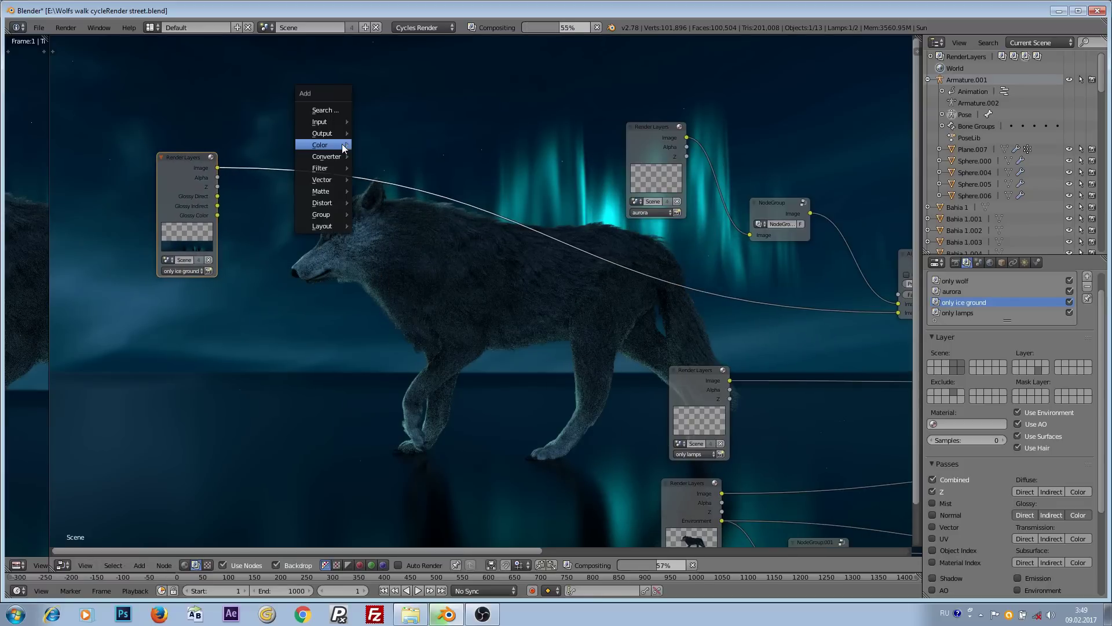
{"action": "mouse_move", "coordinate": [344, 148]}
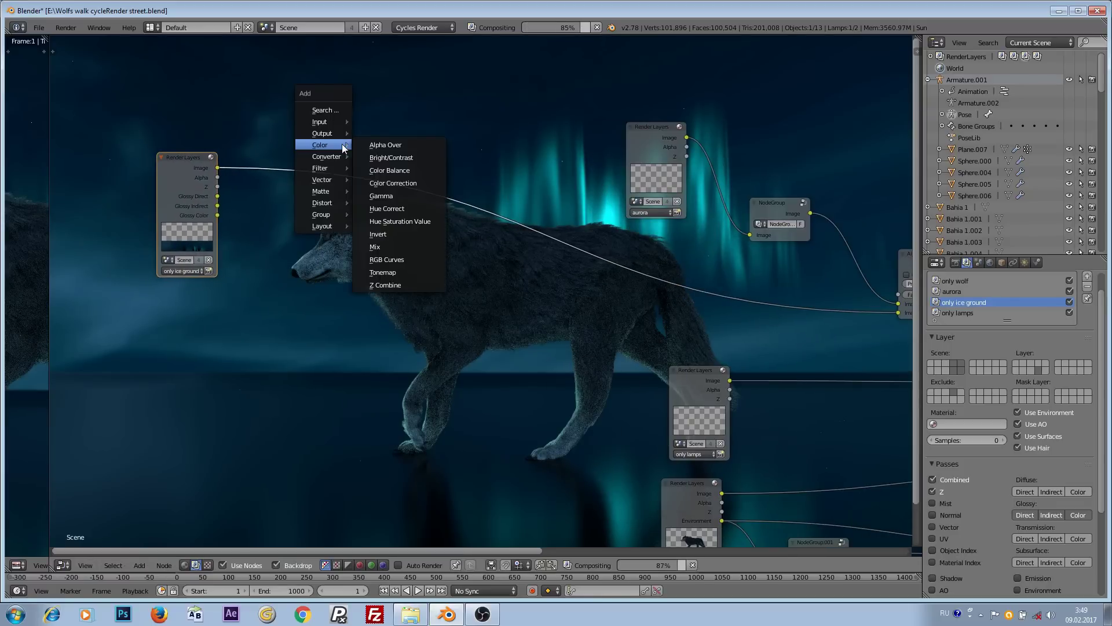
{"action": "left_click", "coordinate": [381, 246]}
{"action": "left_click", "coordinate": [239, 224]}
{"action": "left_click", "coordinate": [182, 187]}
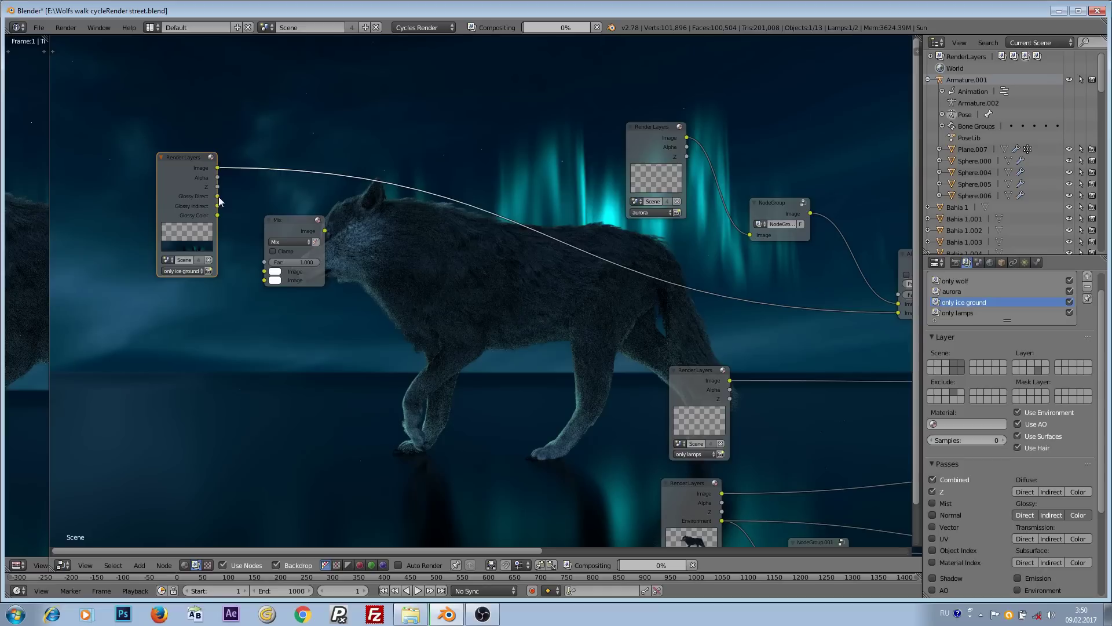
Step: Feed Glossy Direct and Glossy Indirect into the Mix node's two image inputs and set its blend type to Add
{"action": "left_click_drag", "start_coordinate": [217, 206], "coordinate": [264, 271]}
{"action": "left_click_drag", "start_coordinate": [264, 272], "coordinate": [264, 280]}
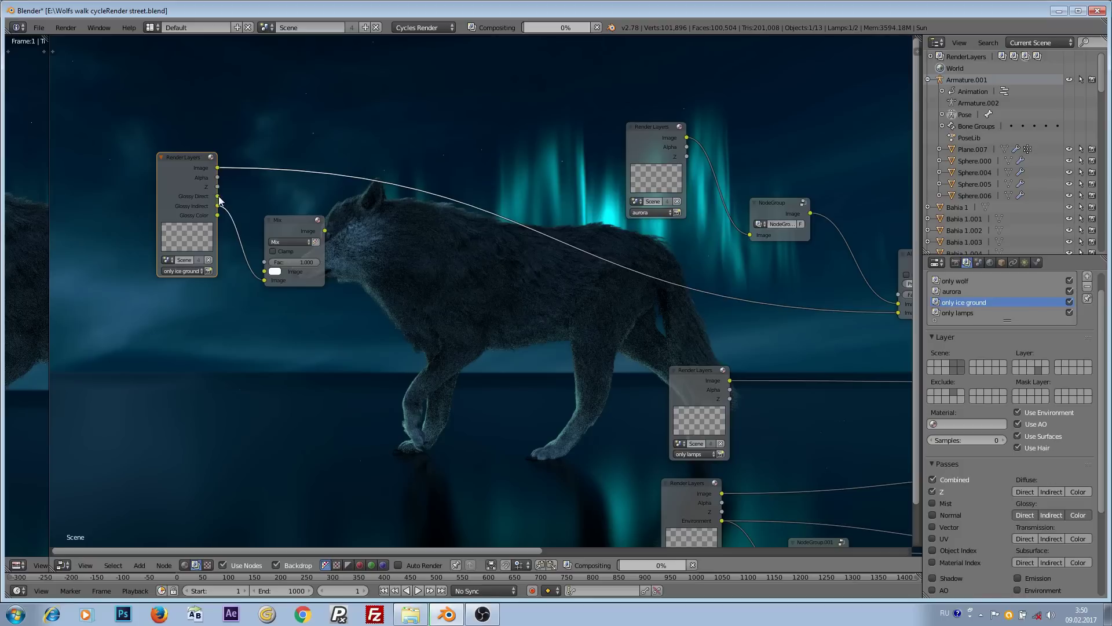
{"action": "left_click_drag", "start_coordinate": [217, 196], "coordinate": [268, 271]}
{"action": "left_click", "coordinate": [290, 241]}
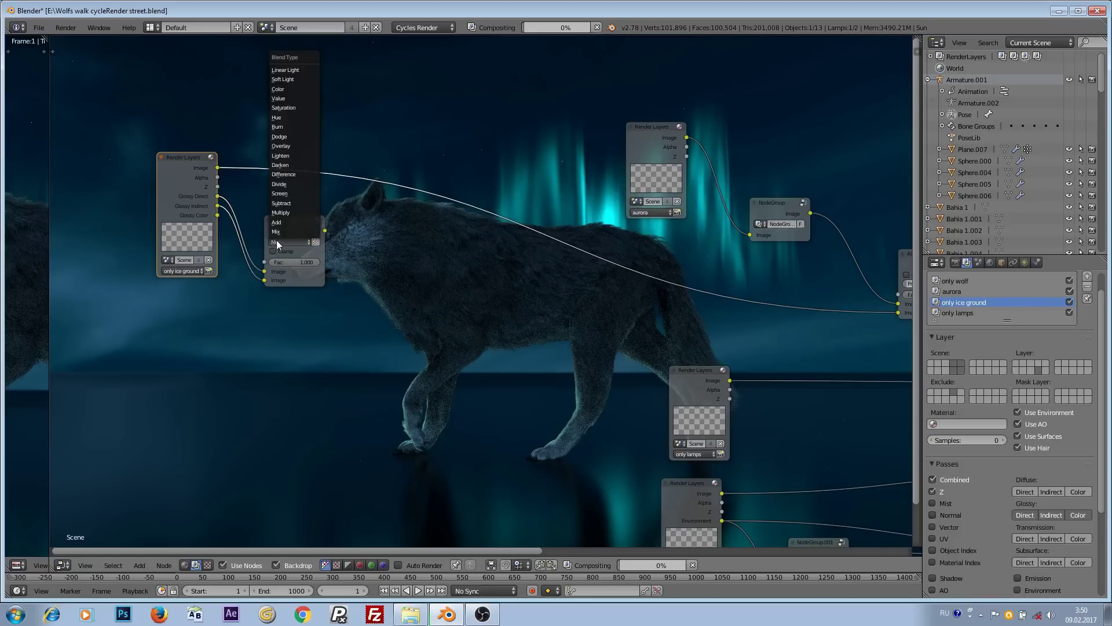
{"action": "left_click", "coordinate": [283, 223]}
{"action": "left_click_drag", "start_coordinate": [183, 187], "coordinate": [147, 189]}
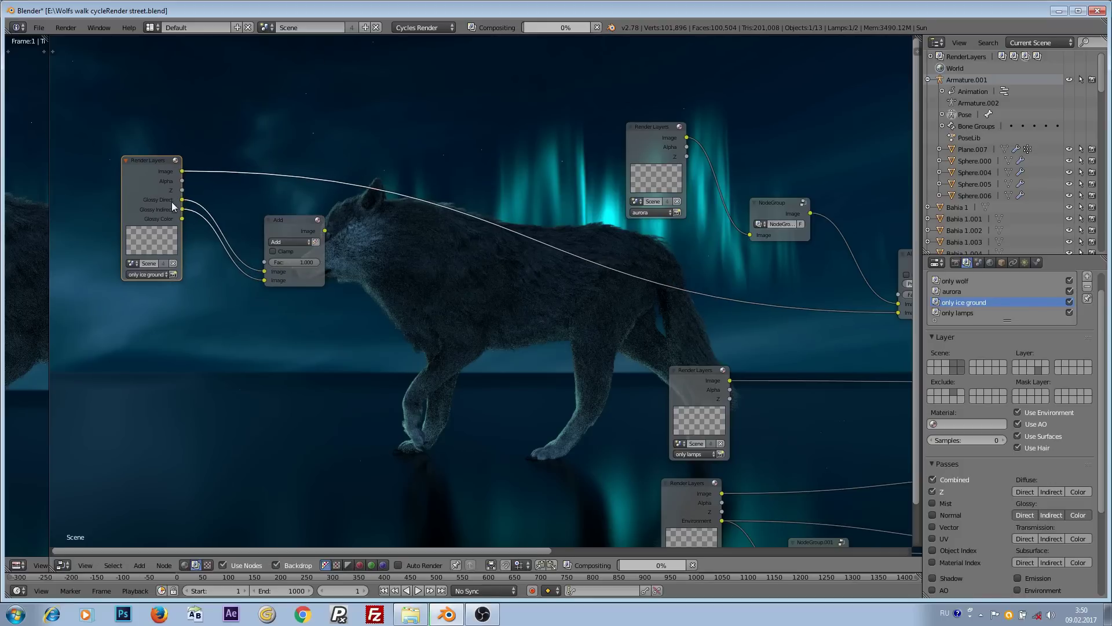
Step: Duplicate the Add node, set the copy to Multiply, and feed it the Add result and the Glossy Color pass
{"action": "left_click", "coordinate": [300, 225]}
{"action": "key", "text": "shift+d"}
{"action": "left_click", "coordinate": [393, 279]}
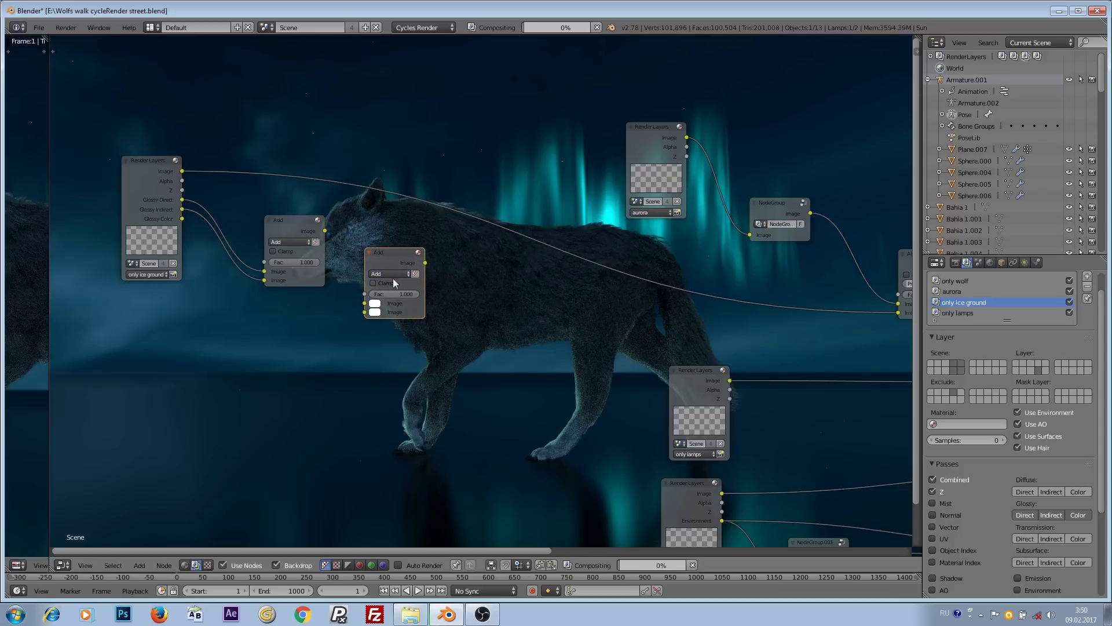
{"action": "left_click", "coordinate": [391, 274]}
{"action": "left_click", "coordinate": [389, 242]}
{"action": "left_click_drag", "start_coordinate": [182, 219], "coordinate": [366, 313]}
{"action": "left_click_drag", "start_coordinate": [324, 231], "coordinate": [365, 304]}
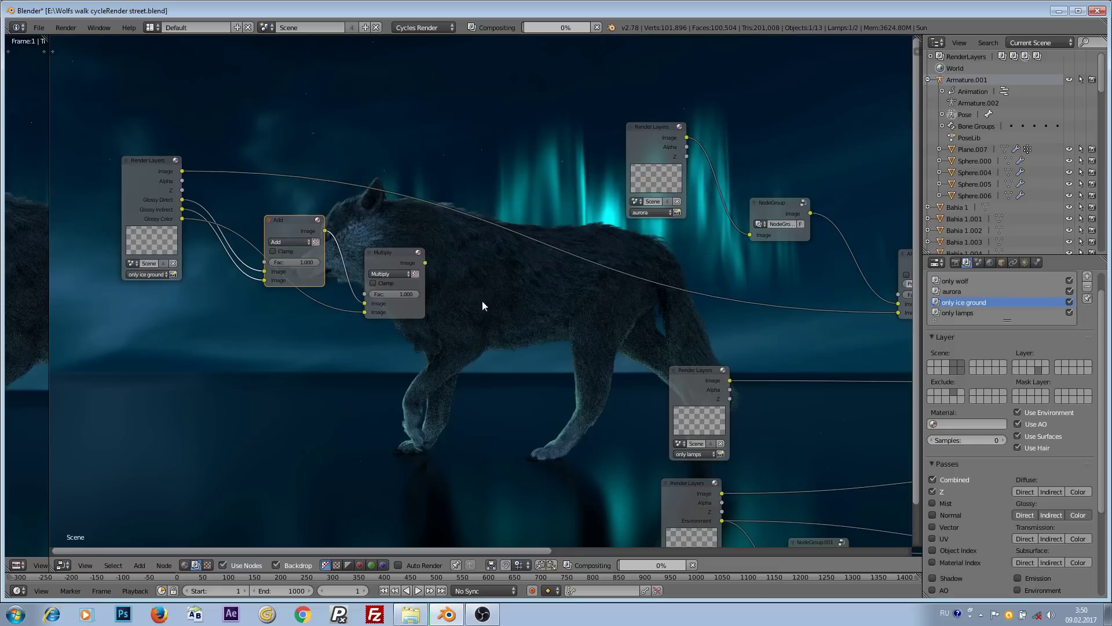
Step: Preview the Multiply node's output through the Viewer and shrink the backdrop to inspect the ice ground's combined glossy passes
{"action": "middle_click_drag", "start_coordinate": [482, 301], "coordinate": [398, 283]}
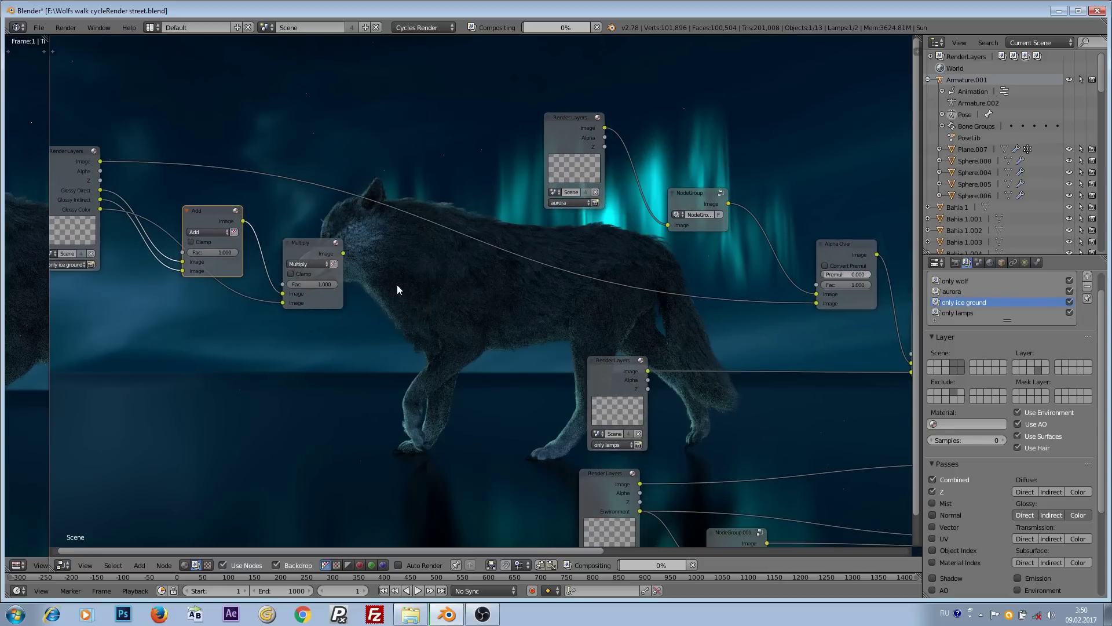
{"action": "left_click", "coordinate": [308, 243]}
{"action": "middle_click_drag", "start_coordinate": [474, 373], "coordinate": [636, 371]}
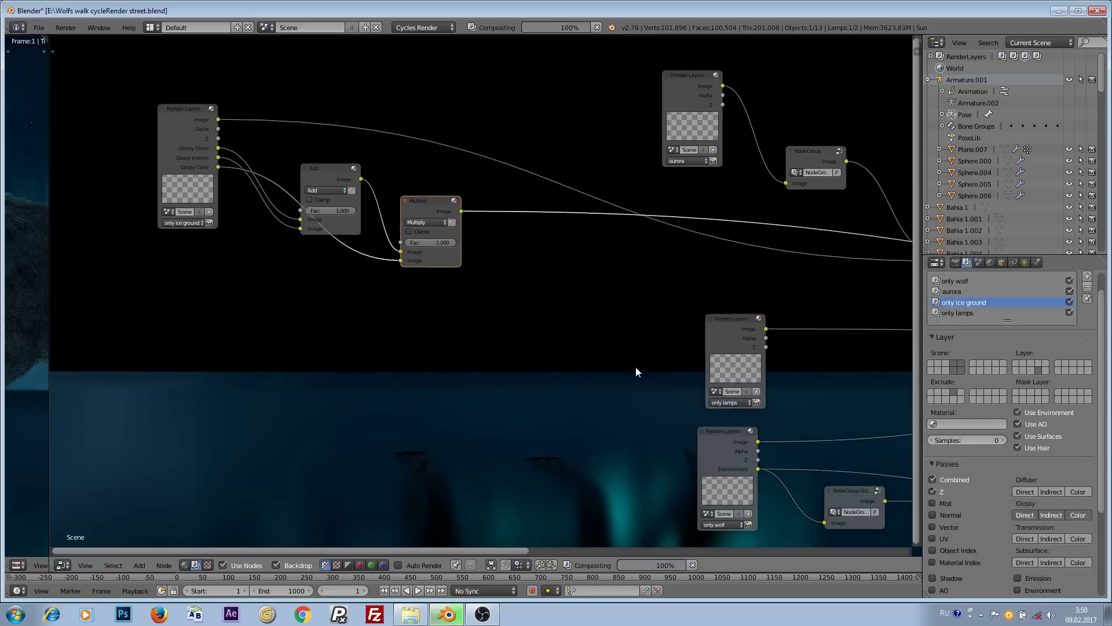
{"action": "scroll", "coordinate": [609, 405], "scroll_direction": "down", "scroll_amount": 1}
{"action": "key", "text": "v"}
{"action": "scroll", "coordinate": [545, 400], "scroll_direction": "up", "scroll_amount": 1}
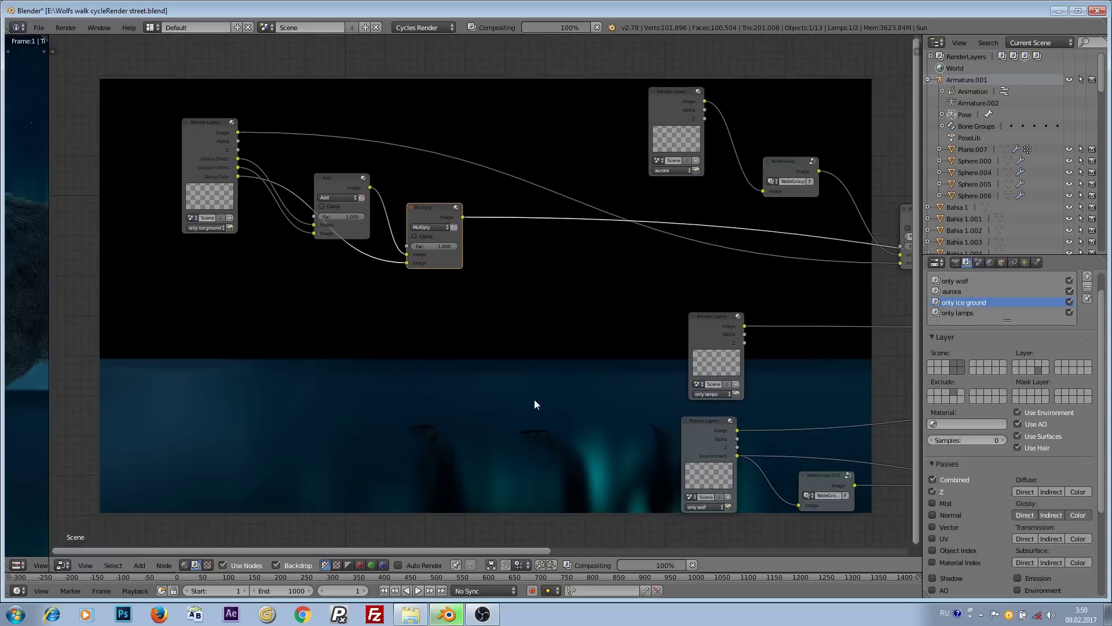
Step: Make room between the nodes by moving Add below Multiply and the only ice ground Render Layers node further left
{"action": "middle_click_drag", "start_coordinate": [394, 317], "coordinate": [511, 336]}
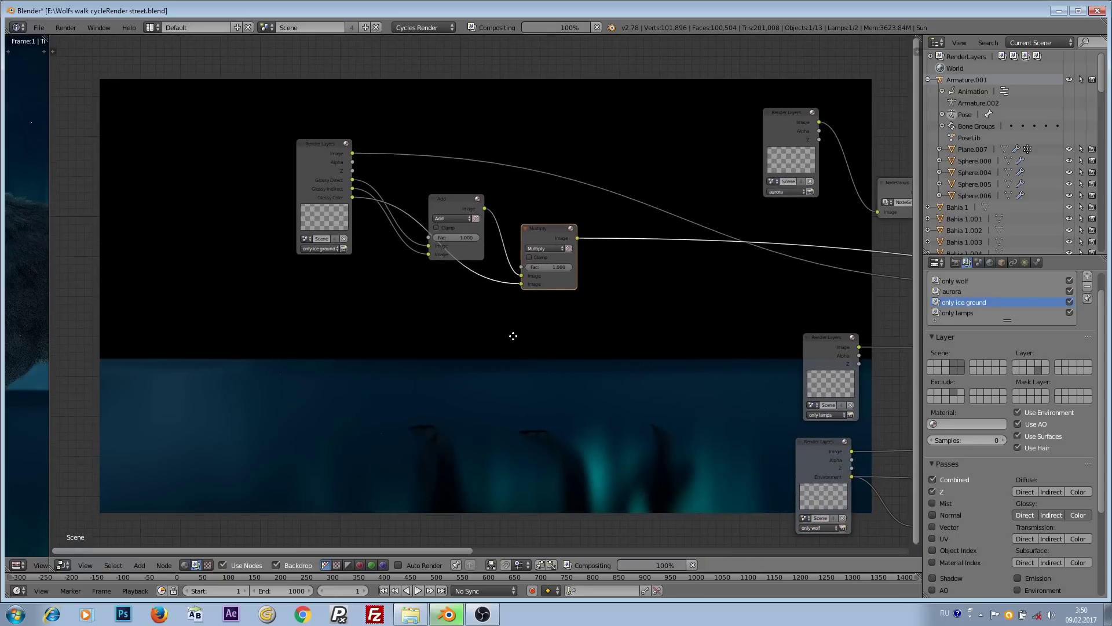
{"action": "scroll", "coordinate": [610, 428], "scroll_direction": "up", "scroll_amount": 3}
{"action": "middle_click_drag", "start_coordinate": [562, 406], "coordinate": [612, 422]}
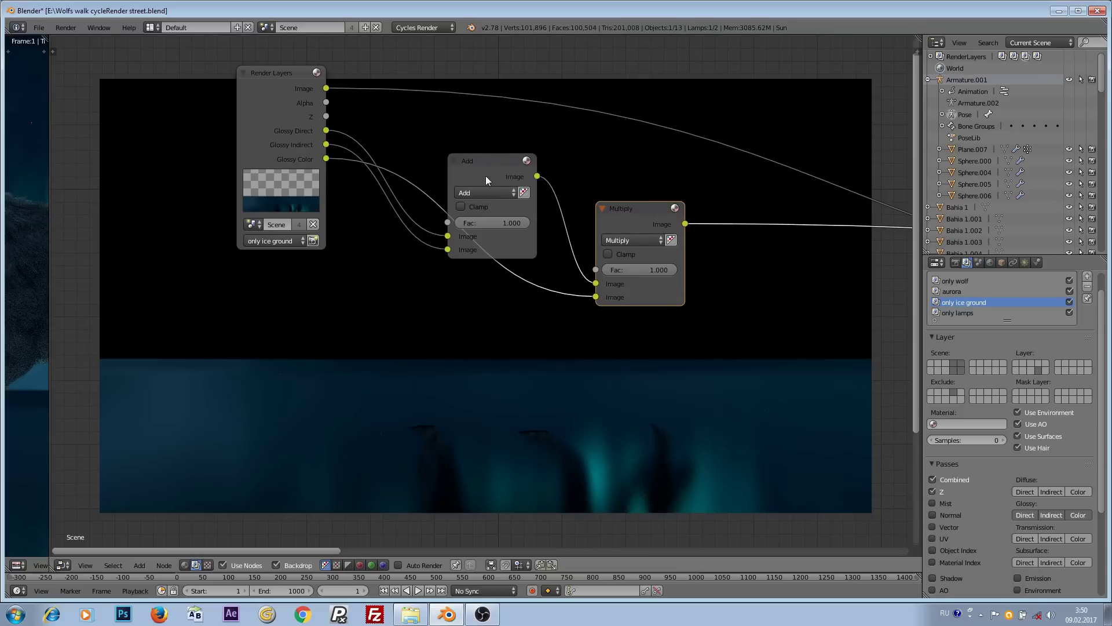
{"action": "left_click_drag", "start_coordinate": [486, 176], "coordinate": [535, 311]}
{"action": "left_click_drag", "start_coordinate": [298, 119], "coordinate": [200, 116]}
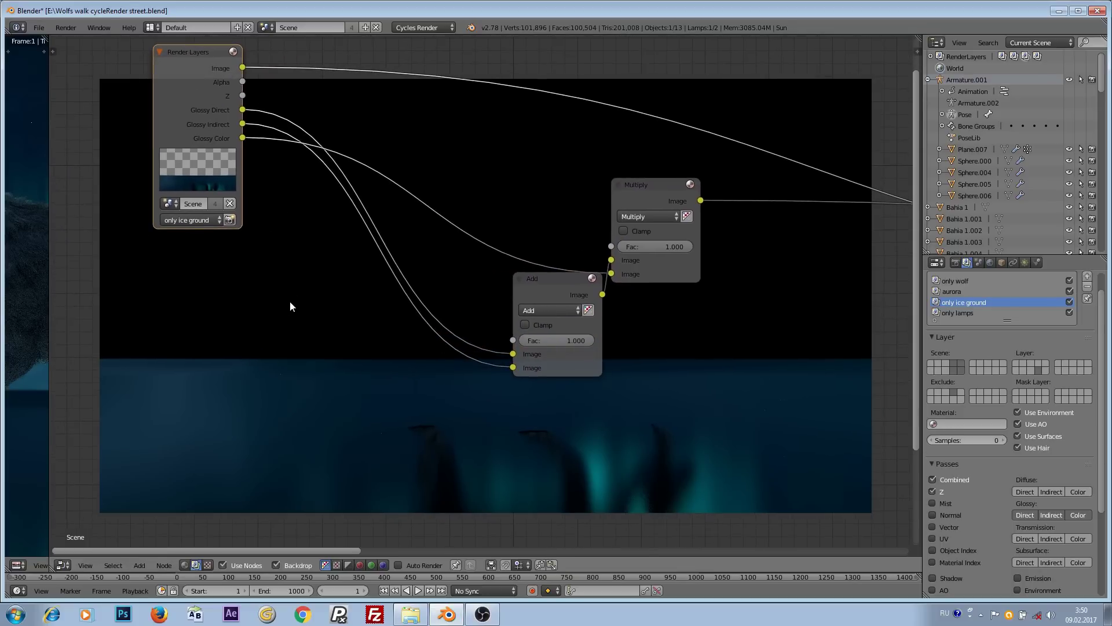
Step: Insert an RGB Curves node between Glossy Indirect and the Add node, raising its curve to about X 0.34, Y 0.82
{"action": "key", "text": "shift+a"}
{"action": "mouse_move", "coordinate": [283, 309]}
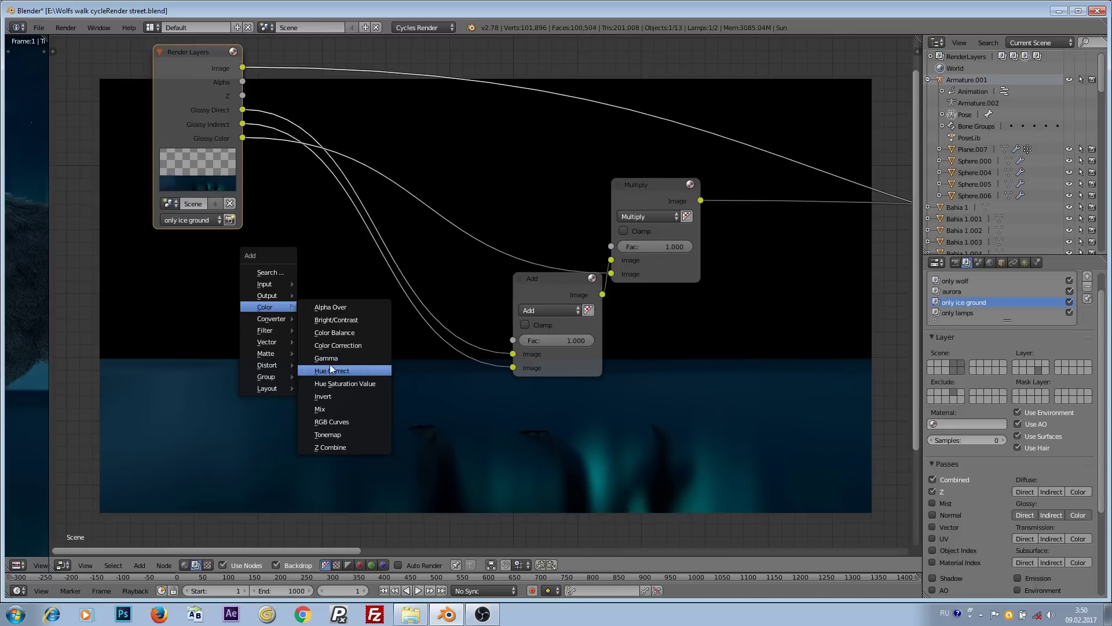
{"action": "left_click", "coordinate": [339, 425]}
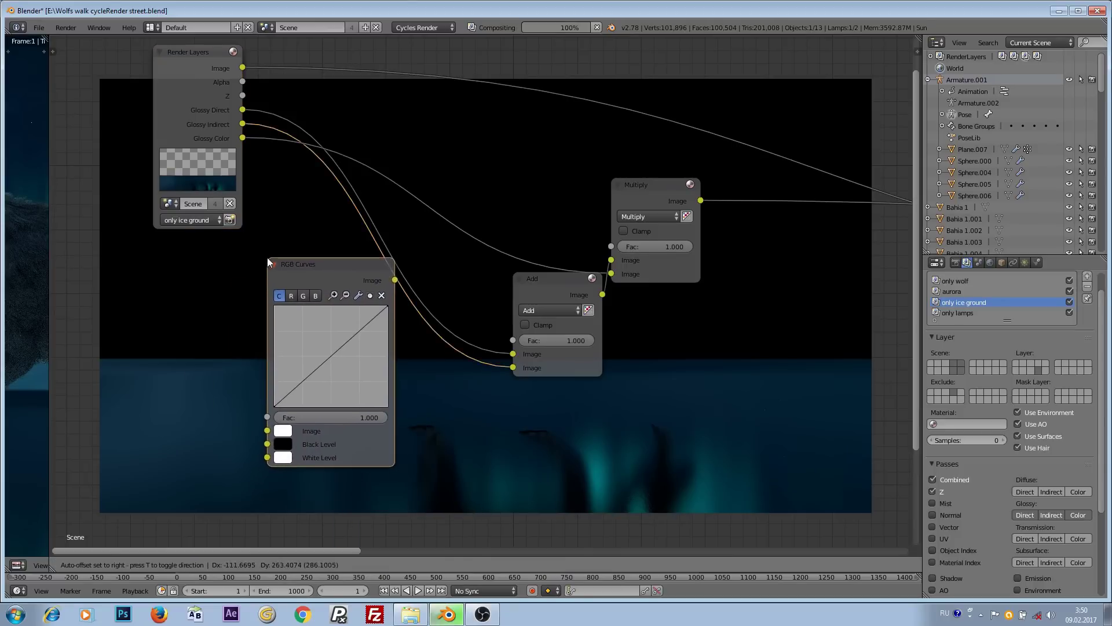
{"action": "left_click", "coordinate": [225, 186]}
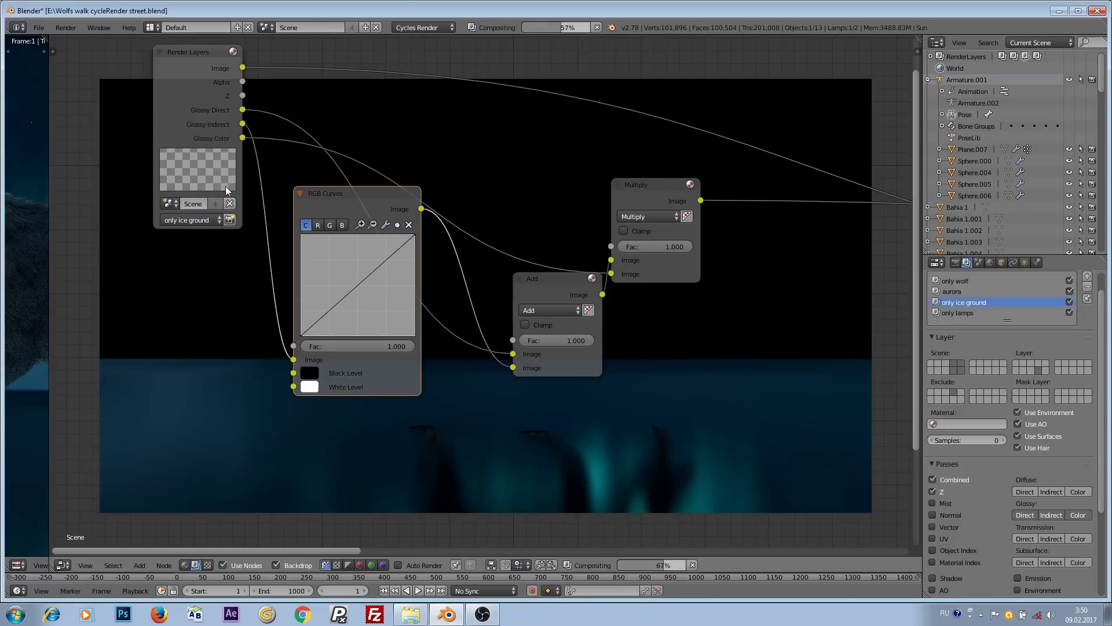
{"action": "left_click_drag", "start_coordinate": [359, 290], "coordinate": [344, 264]}
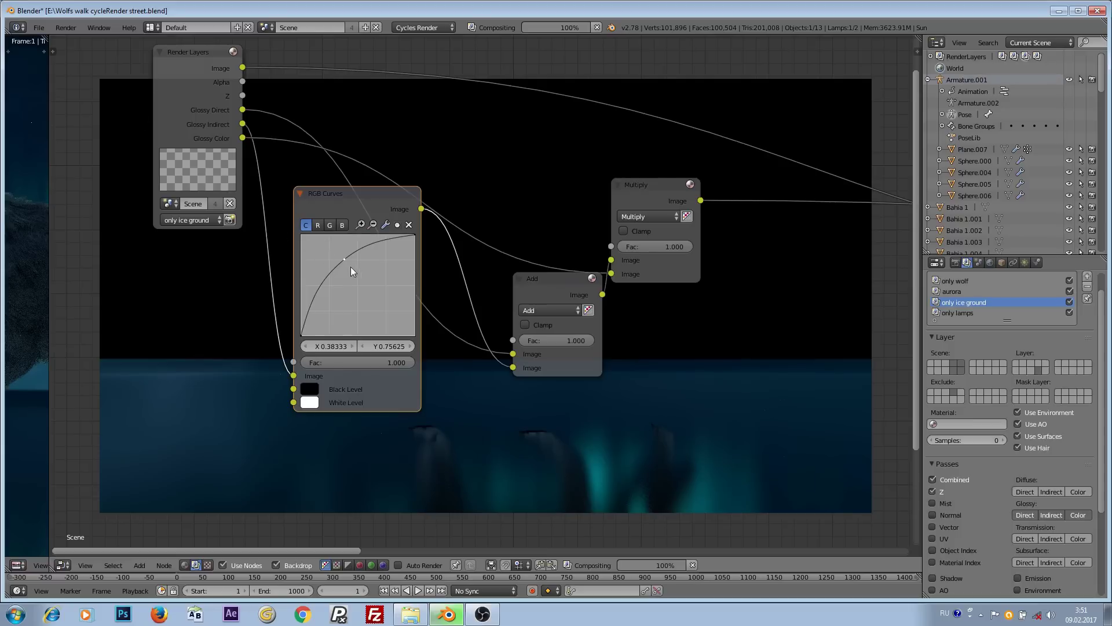
{"action": "left_click_drag", "start_coordinate": [344, 263], "coordinate": [340, 256]}
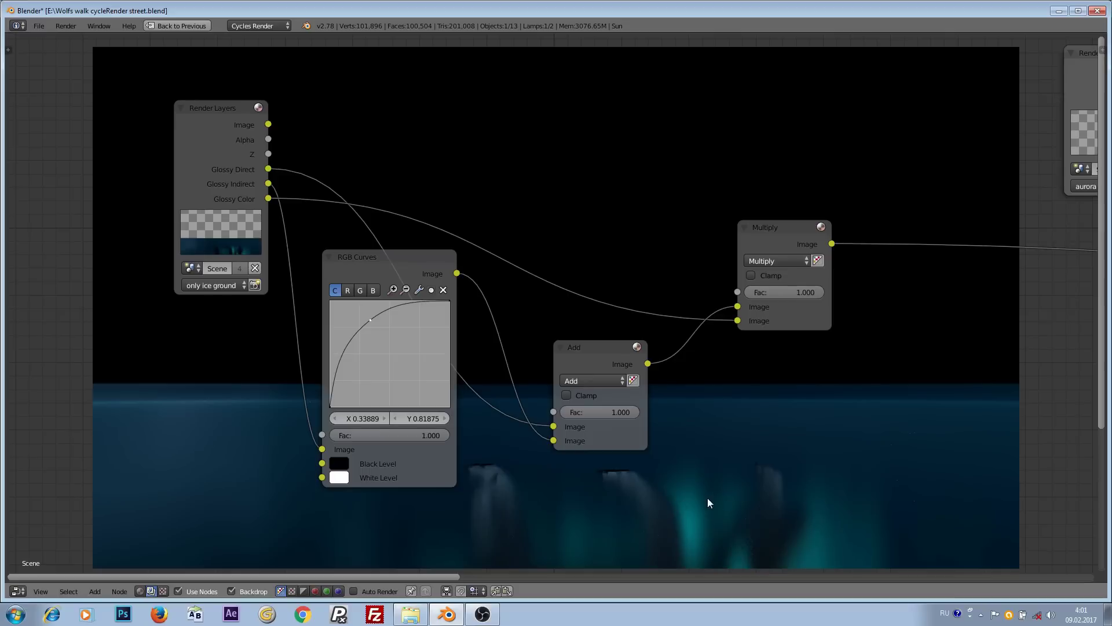
Step: Duplicate the Add node after Multiply, set the copy to Mix, and feed it the ice ground Image and the Multiply result
{"action": "left_click", "coordinate": [222, 125]}
{"action": "scroll", "coordinate": [287, 125], "scroll_direction": "down", "scroll_amount": 1}
{"action": "middle_click_drag", "start_coordinate": [369, 148], "coordinate": [298, 129]}
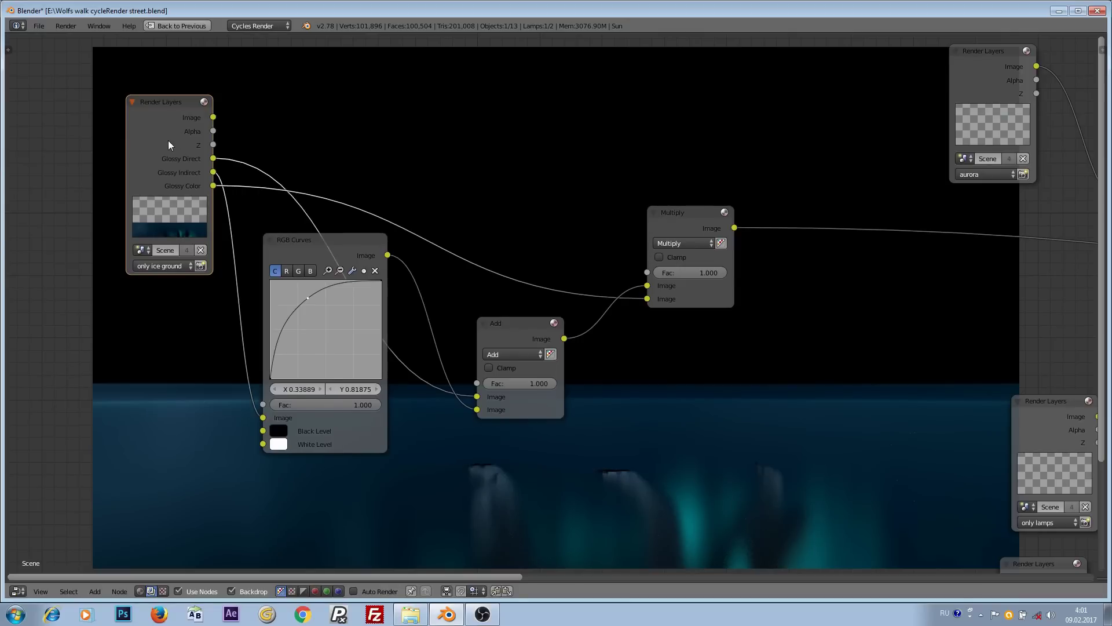
{"action": "left_click", "coordinate": [509, 330]}
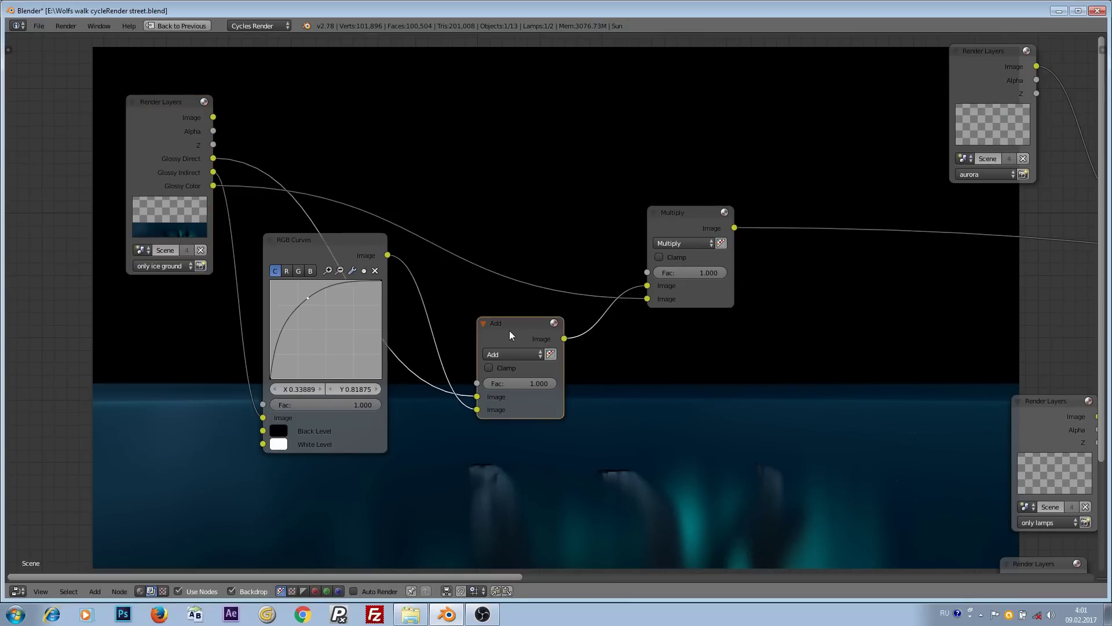
{"action": "key", "text": "shift+d"}
{"action": "left_click", "coordinate": [838, 217]}
{"action": "left_click", "coordinate": [840, 237]}
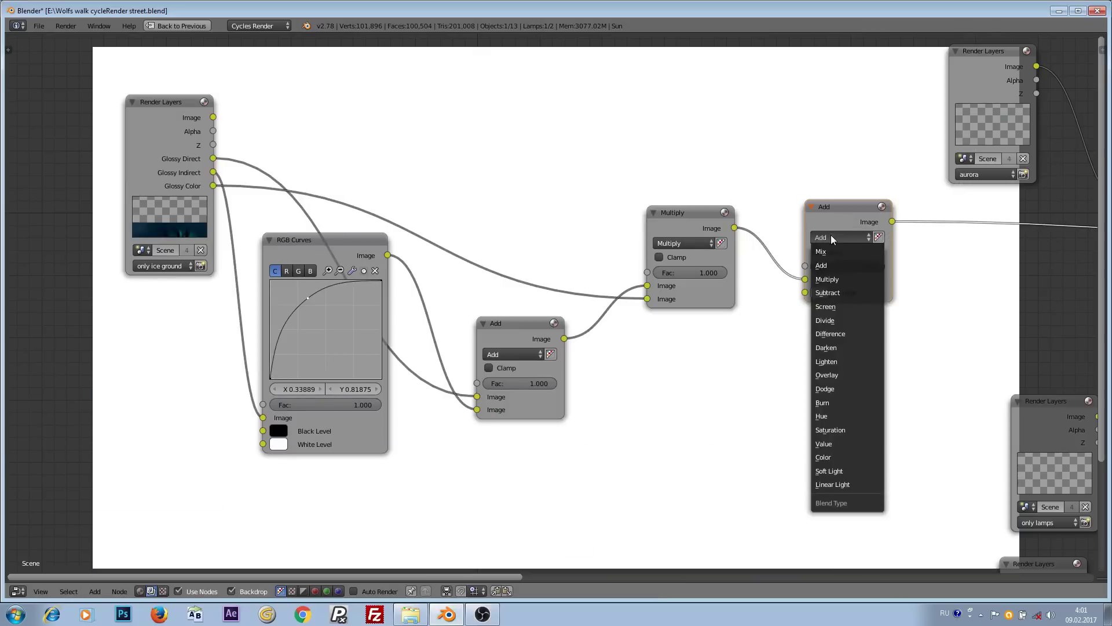
{"action": "left_click", "coordinate": [825, 250]}
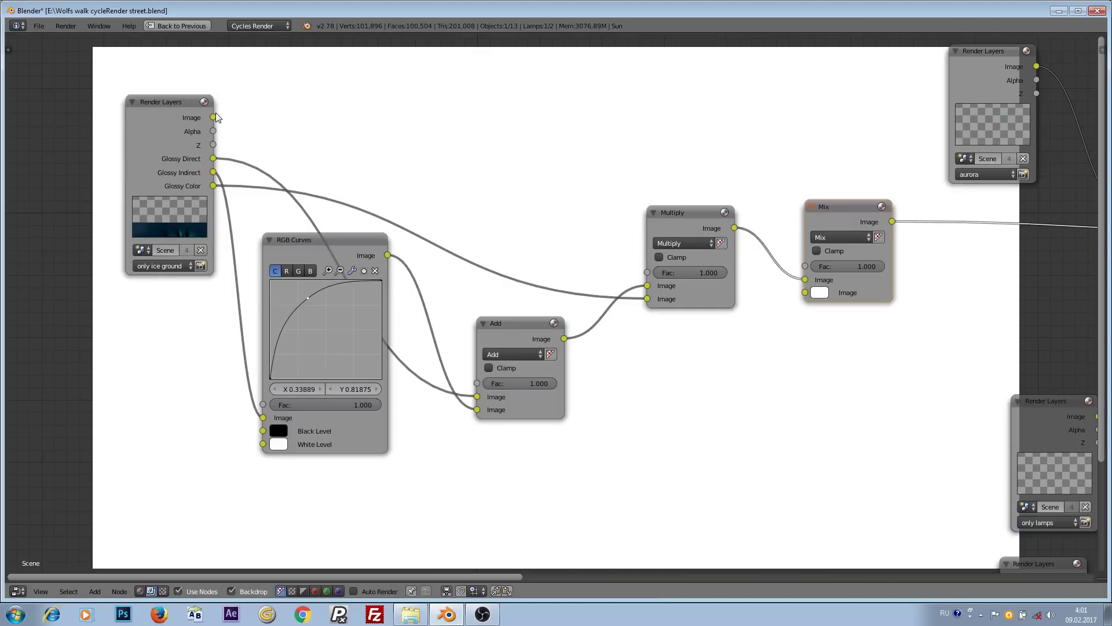
{"action": "left_click_drag", "start_coordinate": [214, 117], "coordinate": [805, 280]}
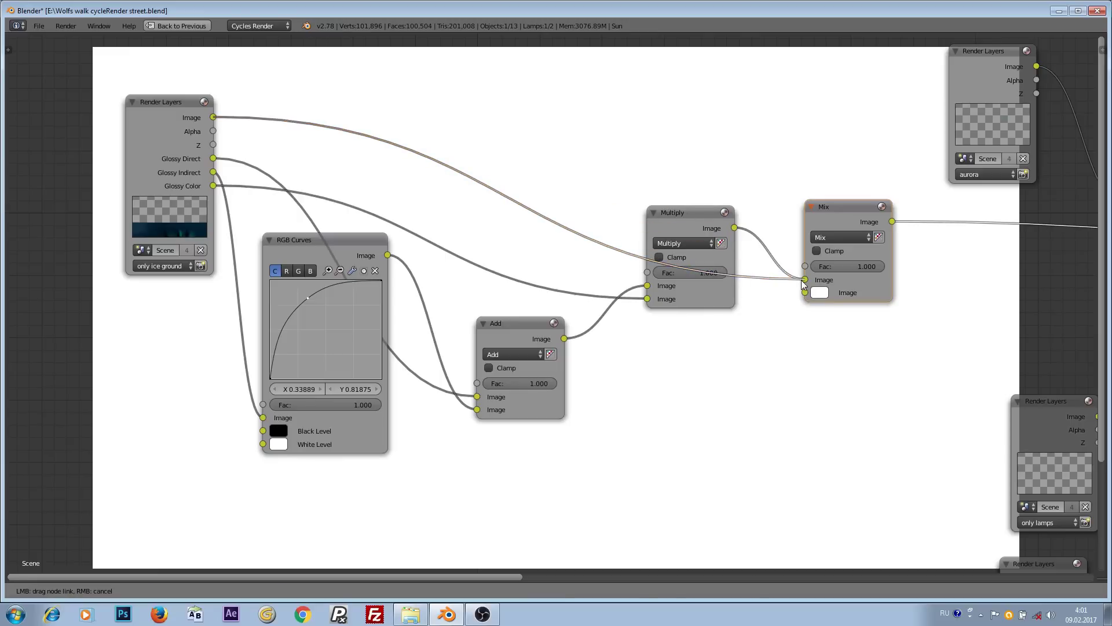
{"action": "left_click", "coordinate": [701, 221]}
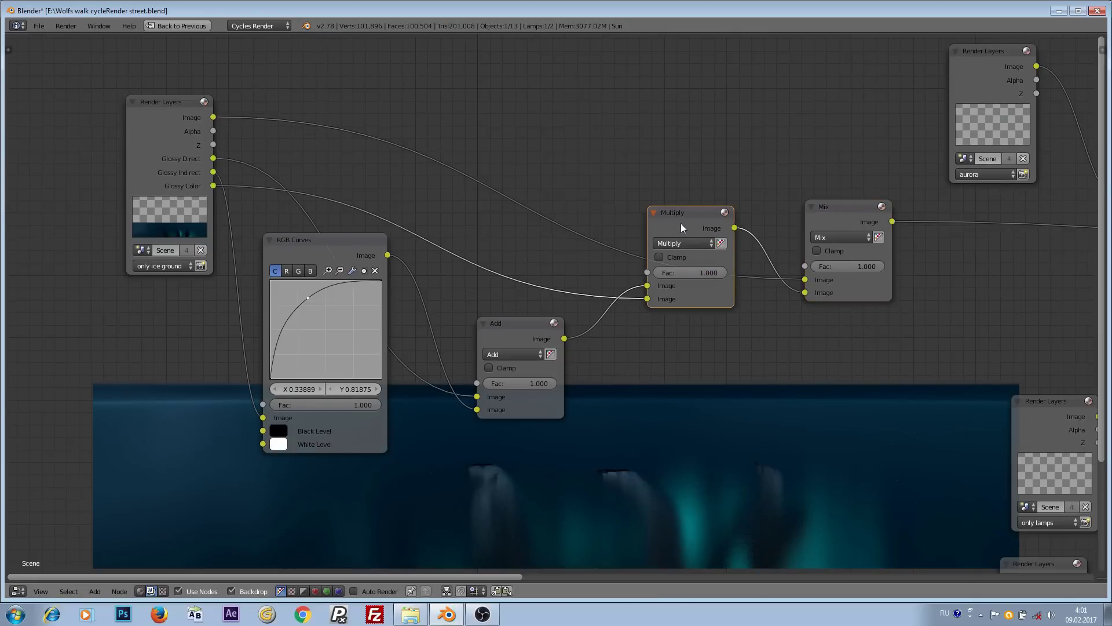
Step: Feed the Mix output into the second image input of the aurora's Alpha Over and preview the last Alpha Over node
{"action": "scroll", "coordinate": [825, 291], "scroll_direction": "down", "scroll_amount": 3}
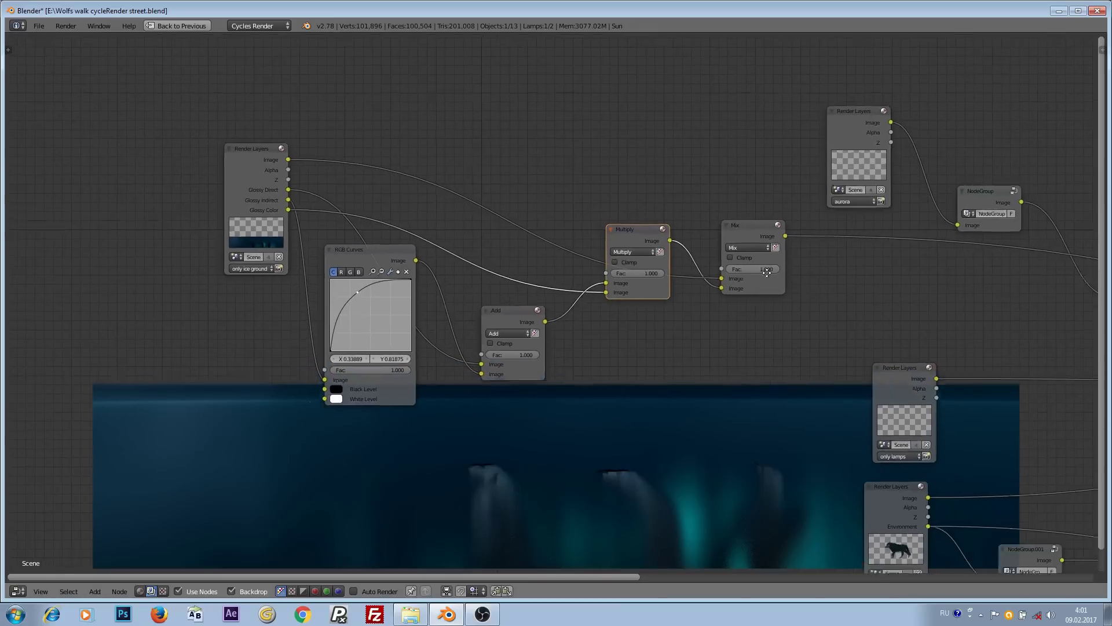
{"action": "middle_click_drag", "start_coordinate": [767, 273], "coordinate": [535, 241]}
{"action": "left_click_drag", "start_coordinate": [534, 209], "coordinate": [866, 281]}
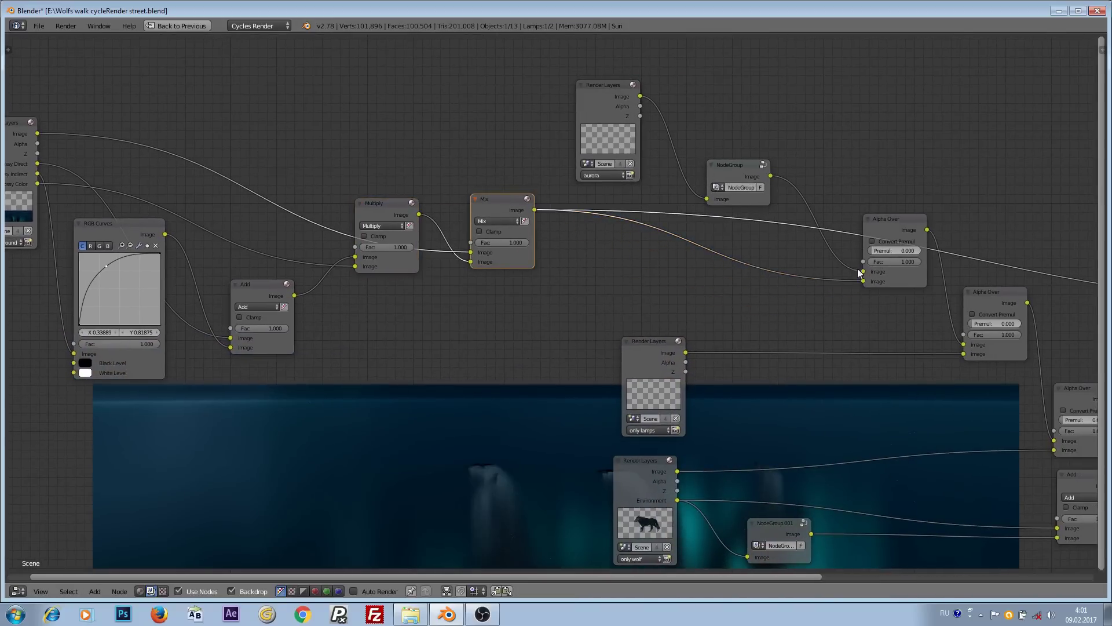
{"action": "scroll", "coordinate": [773, 273], "scroll_direction": "down", "scroll_amount": 2}
{"action": "middle_click_drag", "start_coordinate": [862, 318], "coordinate": [781, 254]}
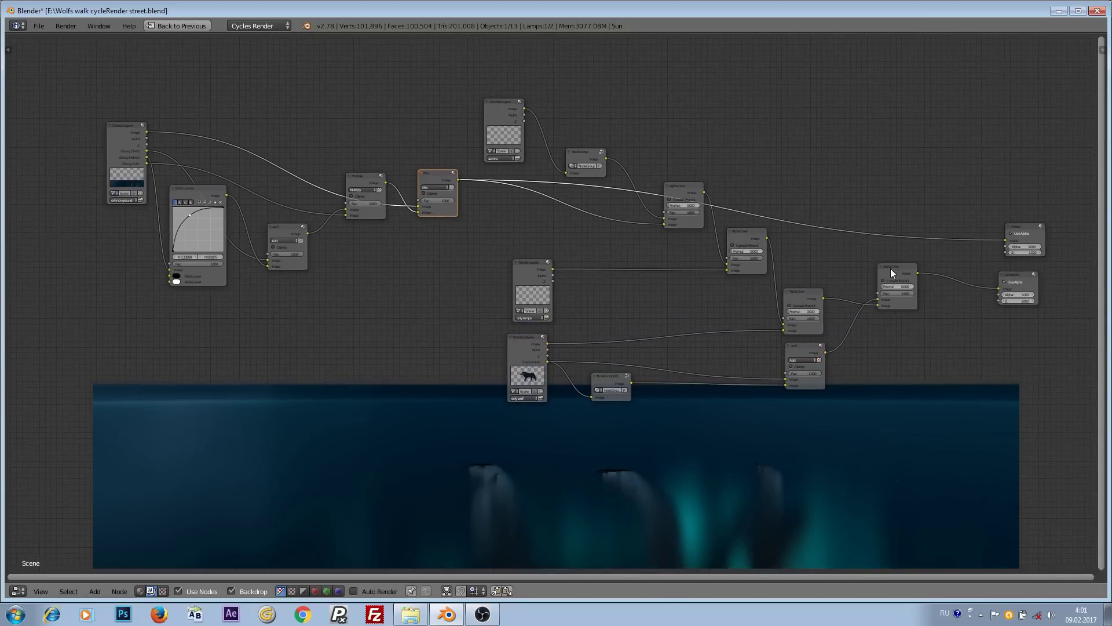
{"action": "left_click", "coordinate": [891, 269]}
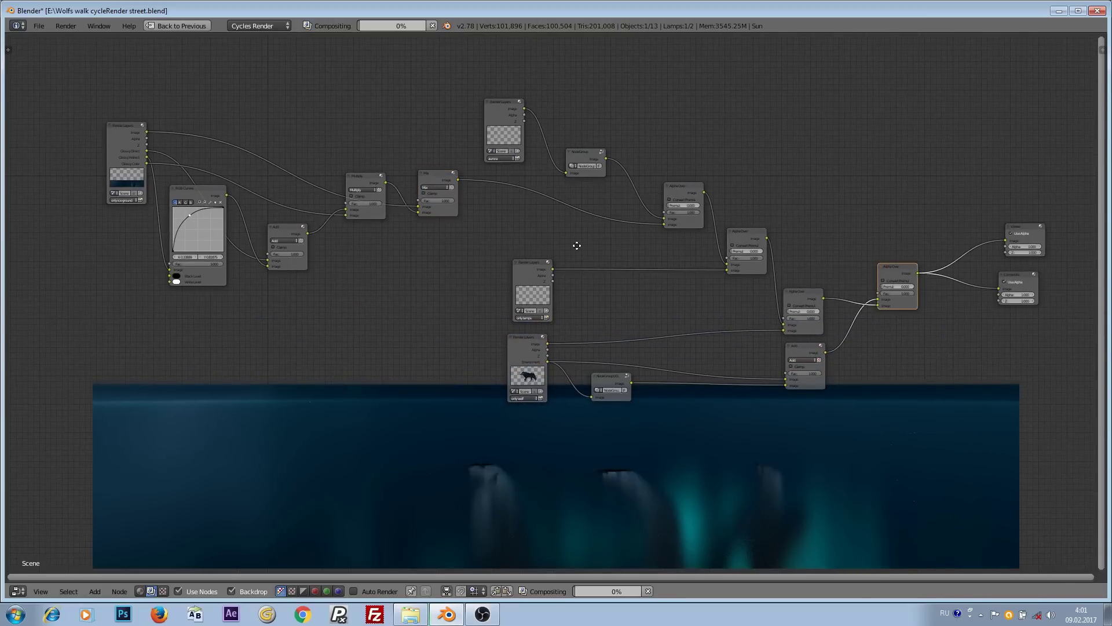
{"action": "middle_click_drag", "start_coordinate": [576, 243], "coordinate": [815, 257]}
{"action": "scroll", "coordinate": [599, 258], "scroll_direction": "up", "scroll_amount": 5}
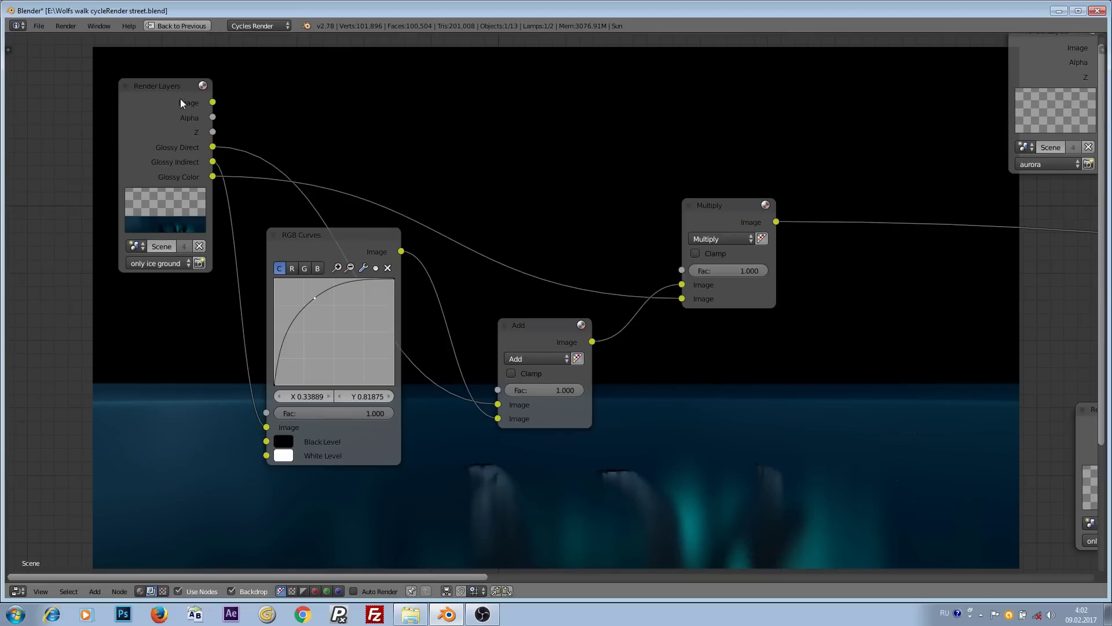
Step: Place a copy of the Add node after Multiply, switch it to Mix, and feed it the ice ground Image first and Multiply second
{"action": "left_click", "coordinate": [186, 117]}
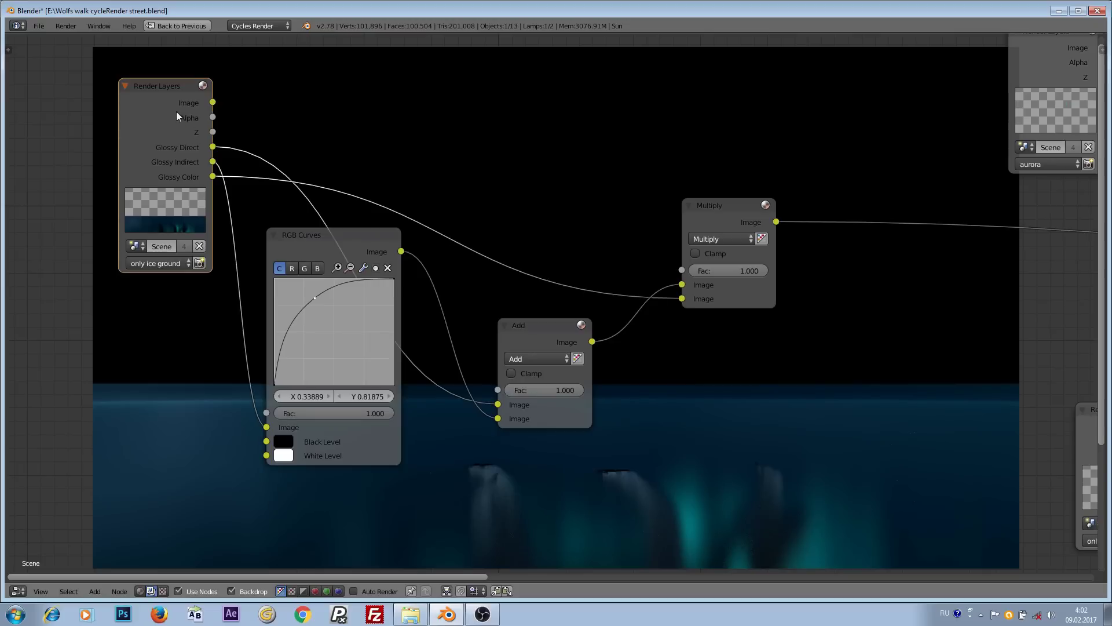
{"action": "left_click_drag", "start_coordinate": [212, 103], "coordinate": [664, 139]}
{"action": "left_click", "coordinate": [528, 342]}
{"action": "key", "text": "shift+d"}
{"action": "left_click", "coordinate": [927, 216]}
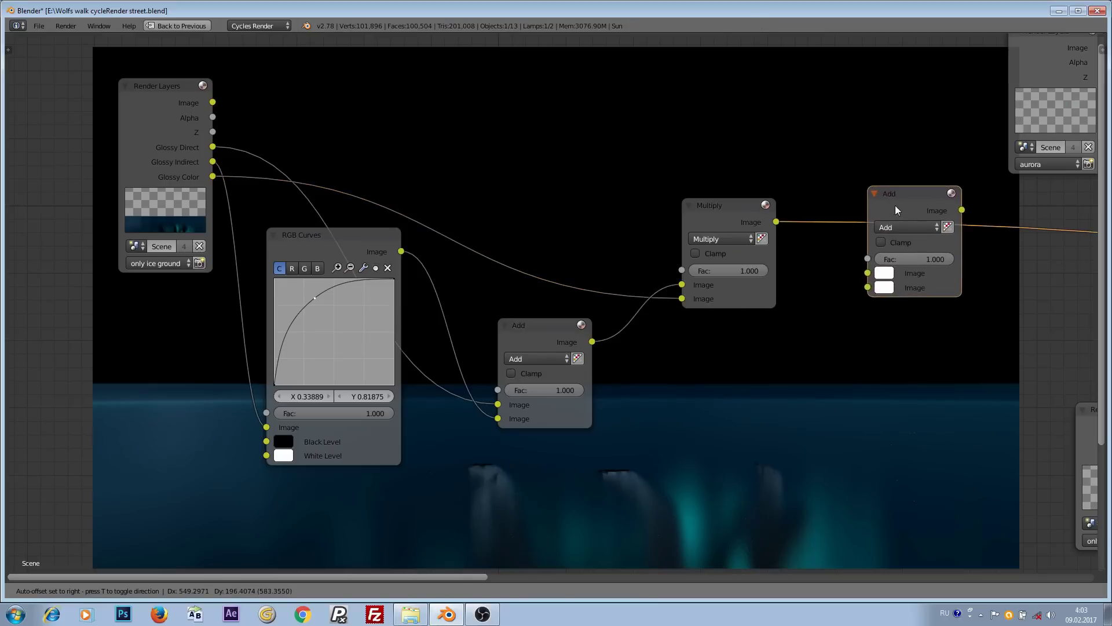
{"action": "left_click", "coordinate": [907, 227]}
{"action": "left_click", "coordinate": [885, 243]}
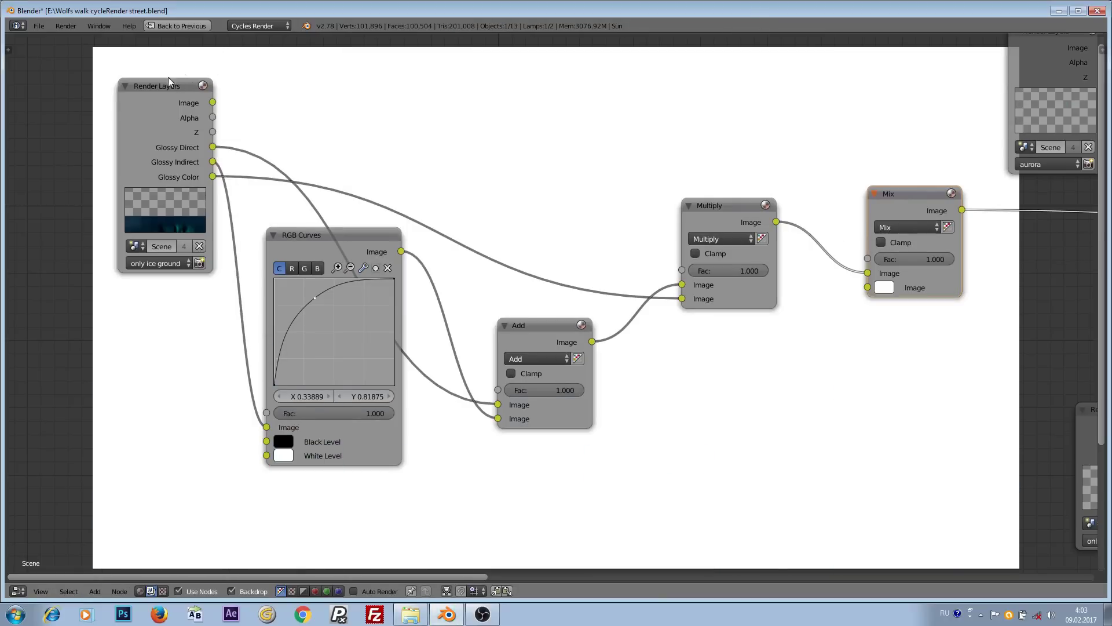
{"action": "left_click_drag", "start_coordinate": [212, 102], "coordinate": [863, 274]}
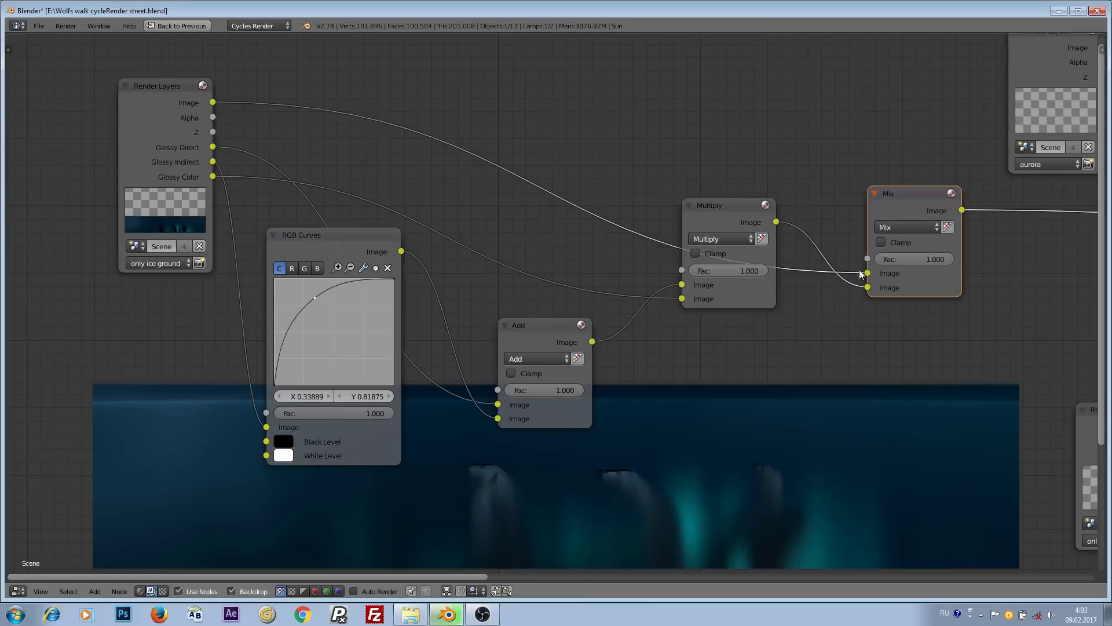
{"action": "left_click", "coordinate": [716, 207]}
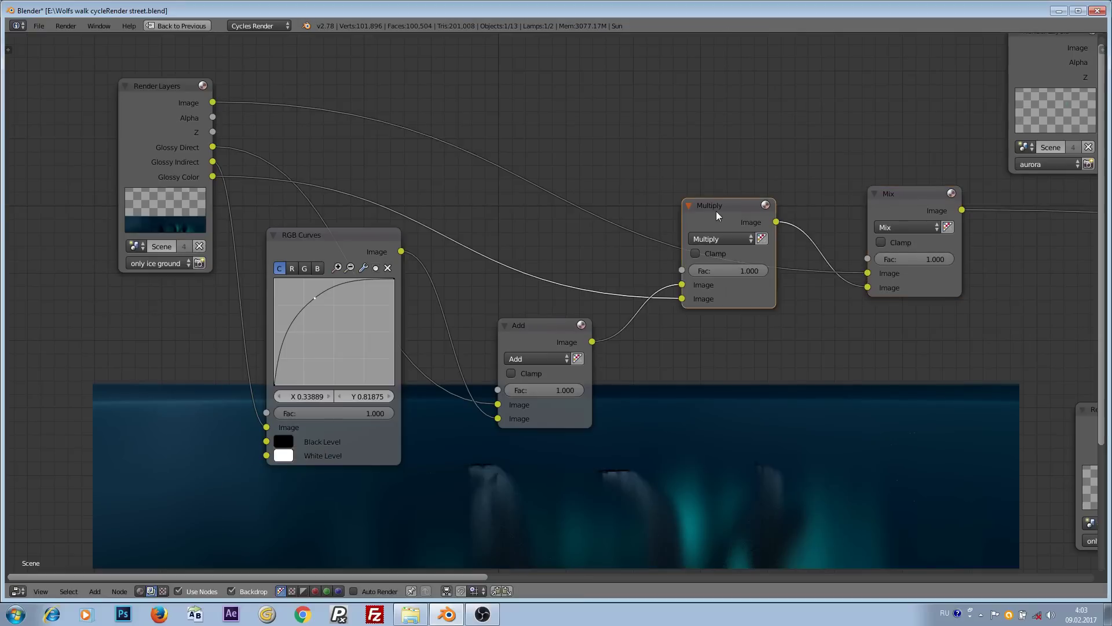
Step: Connect the Mix node's output to the second image input of the Alpha Over node that receives the aurora
{"action": "scroll", "coordinate": [717, 211], "scroll_direction": "down", "scroll_amount": 2}
{"action": "scroll", "coordinate": [716, 211], "scroll_direction": "up", "scroll_amount": 1}
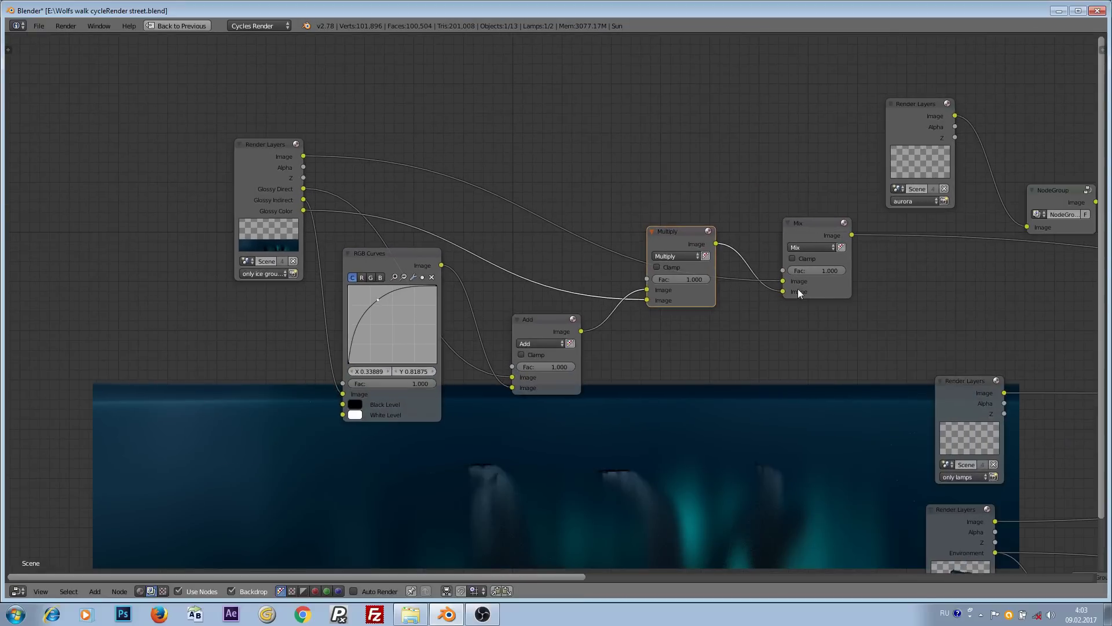
{"action": "scroll", "coordinate": [798, 292], "scroll_direction": "down", "scroll_amount": 2}
{"action": "middle_click_drag", "start_coordinate": [956, 301], "coordinate": [740, 278]}
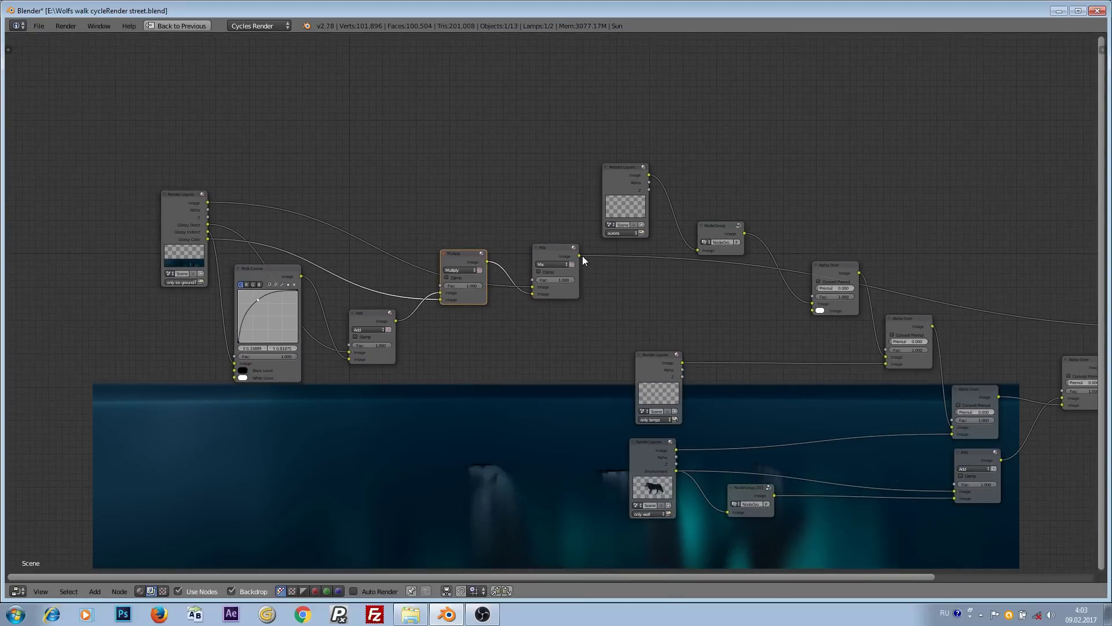
{"action": "left_click_drag", "start_coordinate": [581, 257], "coordinate": [817, 313]}
Step: Preview the last Alpha Over node through the Viewer and examine the full wolf composite and its complete node setup
{"action": "middle_click_drag", "start_coordinate": [913, 284], "coordinate": [753, 196]}
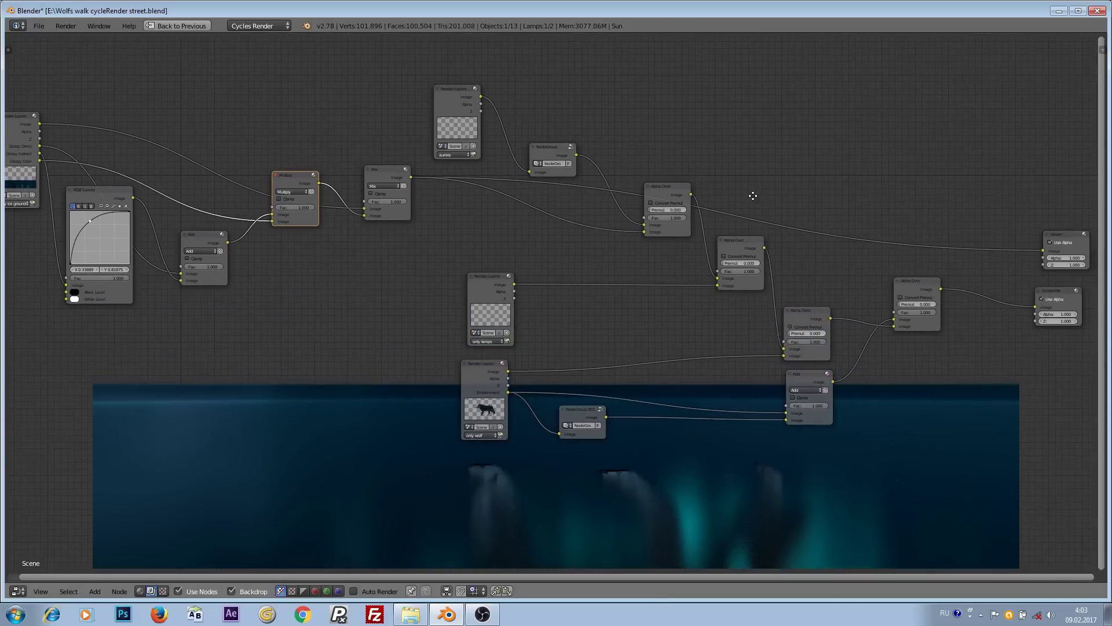
{"action": "left_click", "coordinate": [917, 283], "text": "ctrl+shift"}
{"action": "middle_click_drag", "start_coordinate": [589, 282], "coordinate": [841, 339]}
{"action": "scroll", "coordinate": [708, 339], "scroll_direction": "up", "scroll_amount": 3}
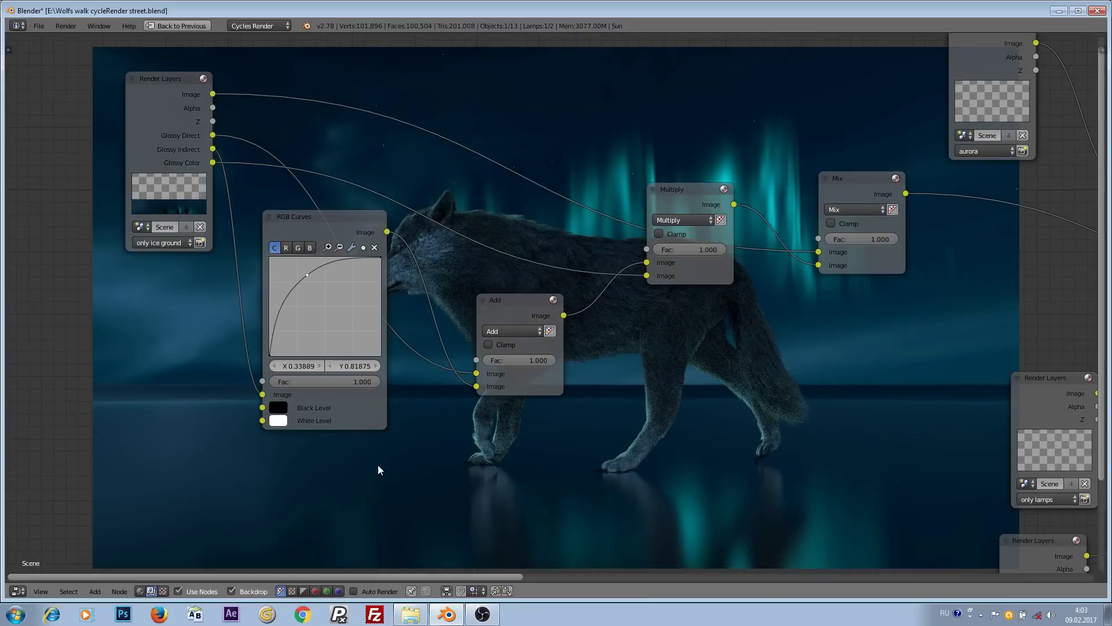
{"action": "middle_click_drag", "start_coordinate": [377, 465], "coordinate": [444, 42]}
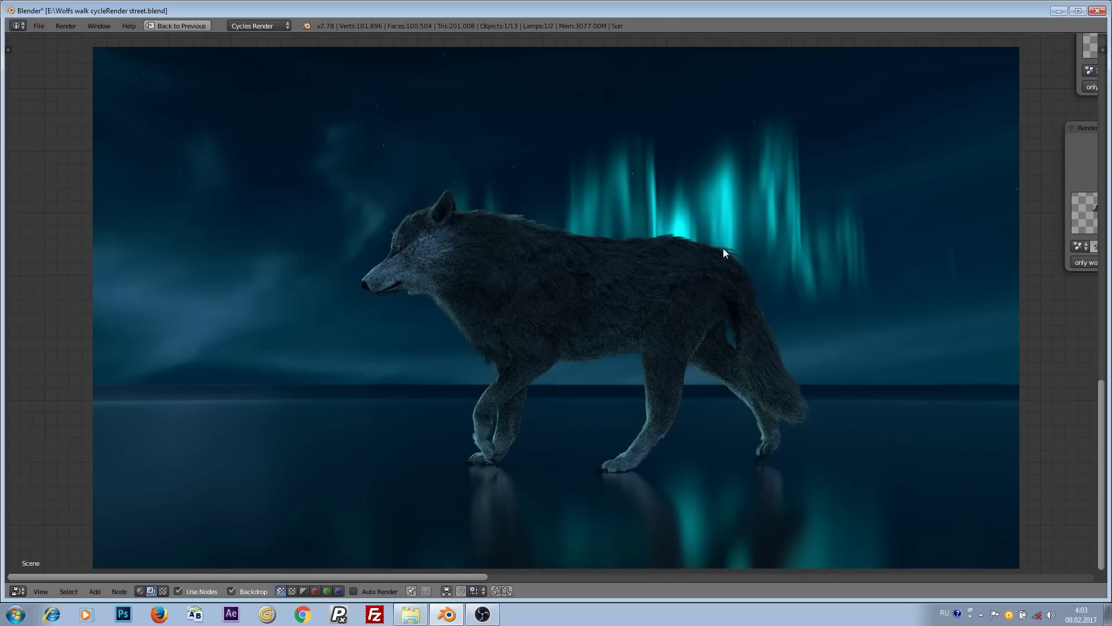
{"action": "scroll", "coordinate": [723, 248], "scroll_direction": "down", "scroll_amount": 3}
{"action": "middle_click_drag", "start_coordinate": [723, 248], "coordinate": [565, 363]}
{"action": "scroll", "coordinate": [564, 362], "scroll_direction": "up", "scroll_amount": 3}
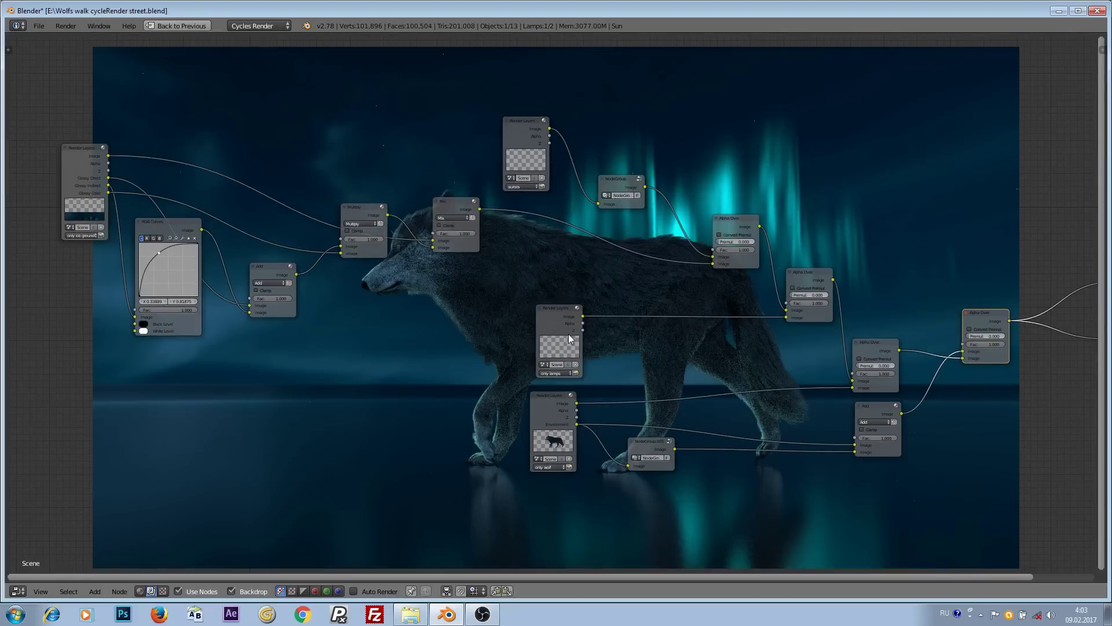